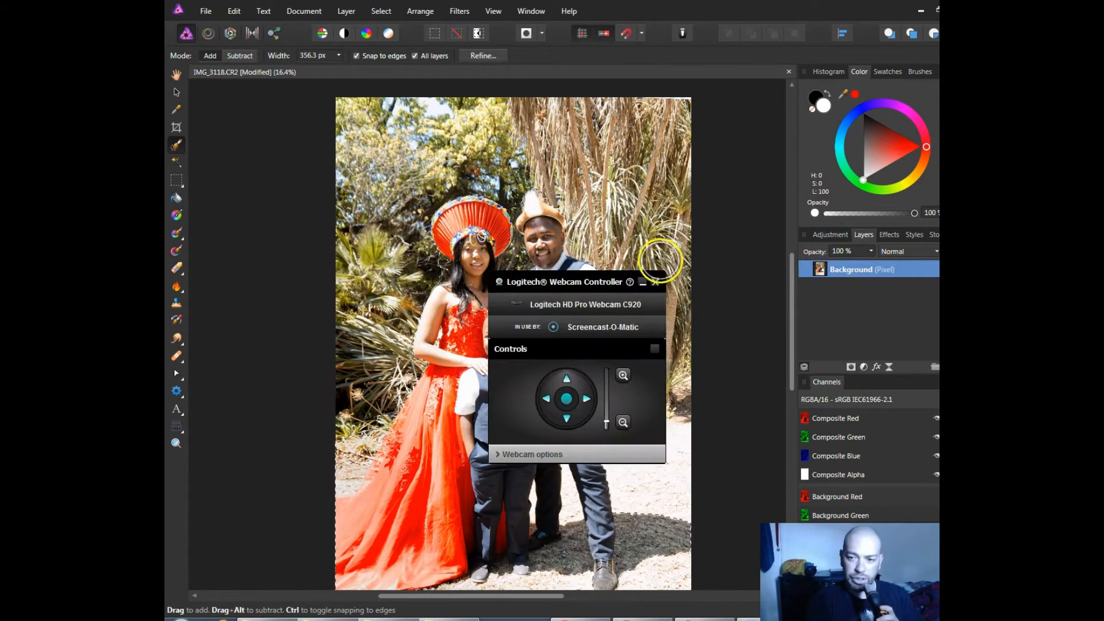
Dismiss the webcam controller window and resize the selection brush to a width of 265.9 px.
{"action": "left_click", "coordinate": [655, 282]}
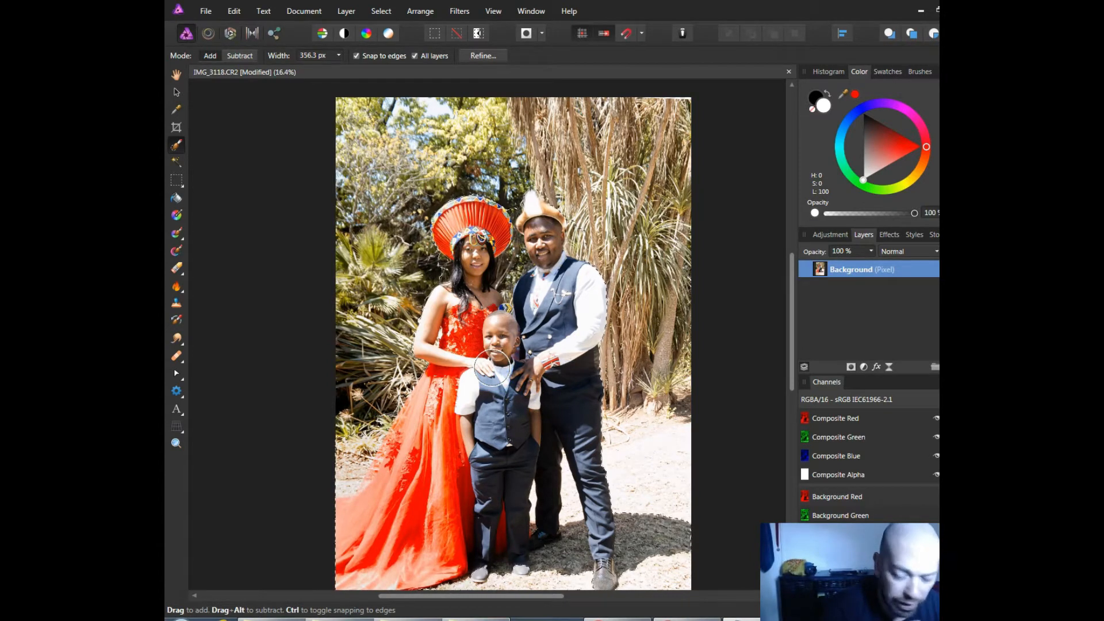
{"action": "key", "text": "bracketright"}
{"action": "key", "text": "bracketright"}
{"action": "key", "text": "bracketright"}
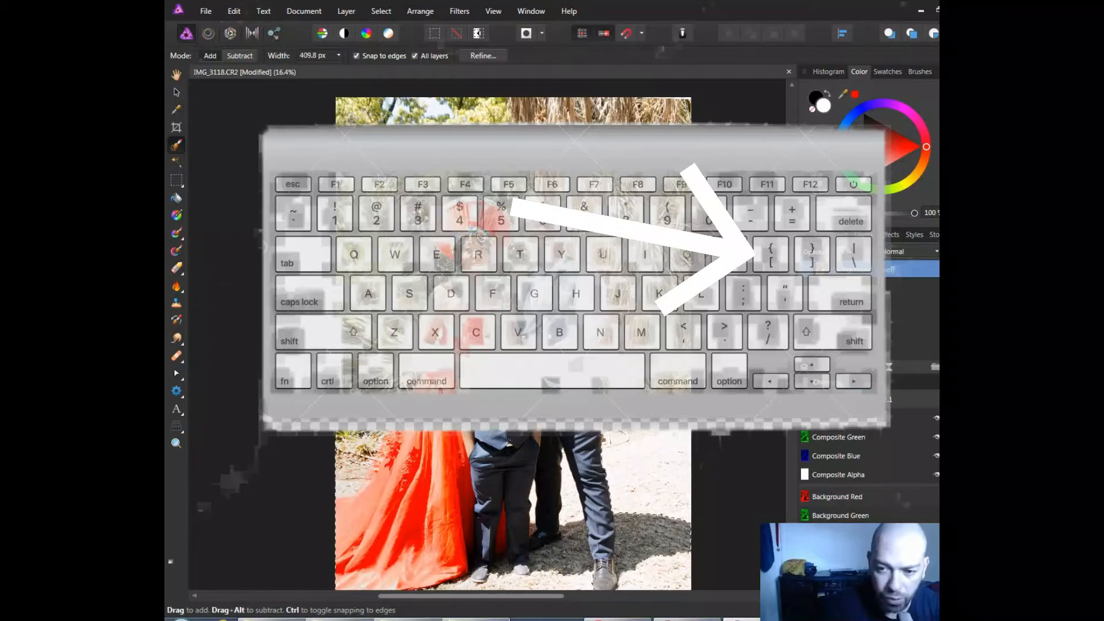
{"action": "key", "text": "bracketright"}
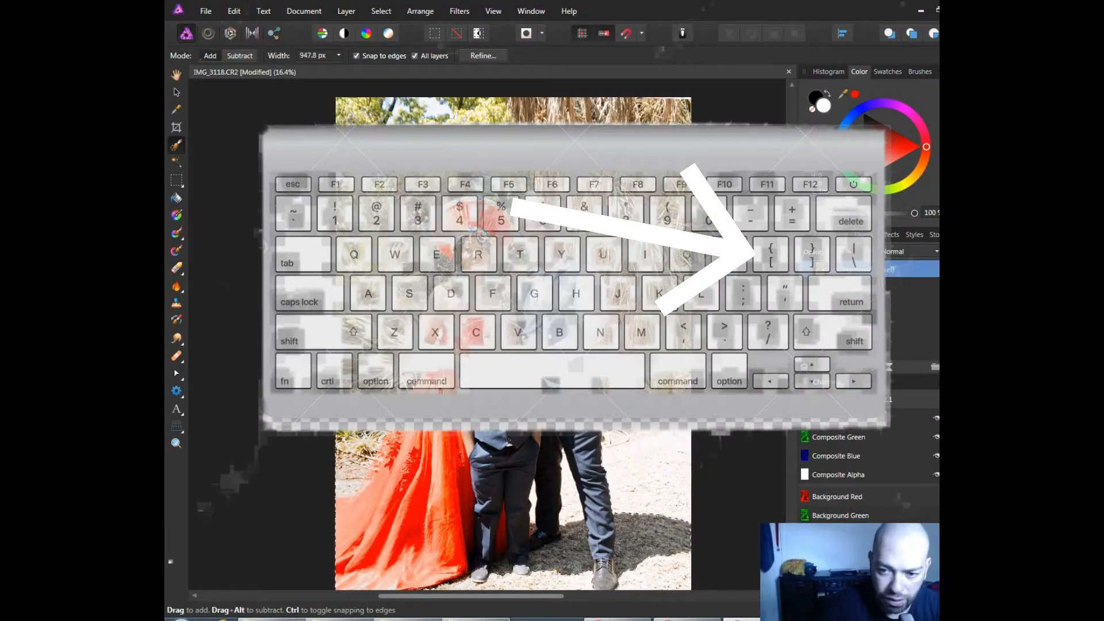
{"action": "key", "text": "bracketleft"}
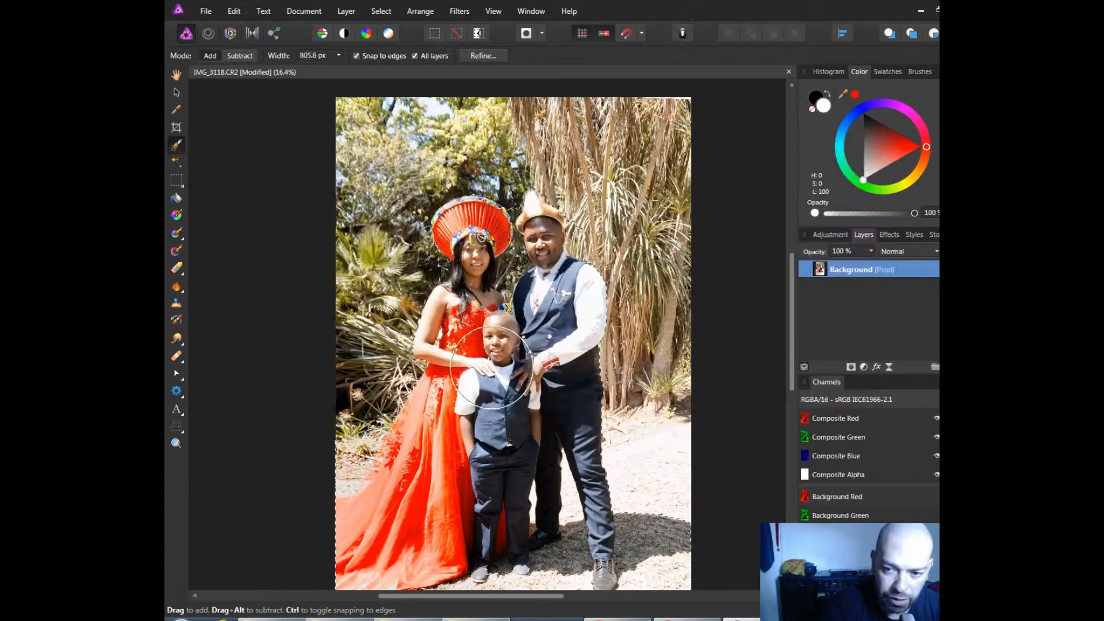
{"action": "key", "text": "bracketright"}
{"action": "key", "text": "bracketright"}
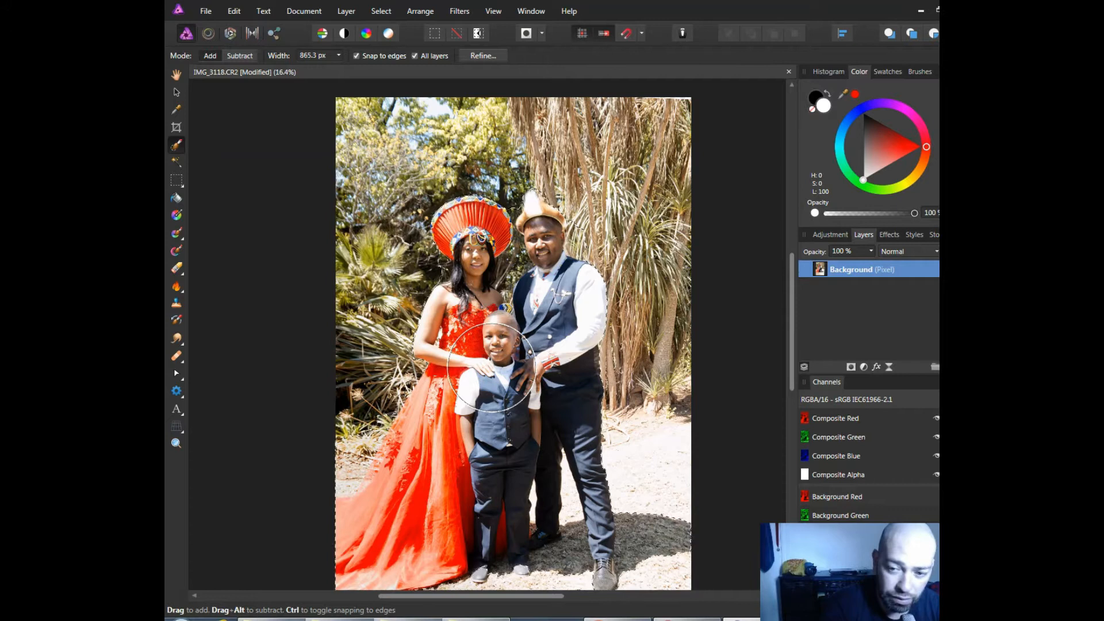
{"action": "key", "text": "bracketleft"}
{"action": "key", "text": "bracketleft"}
{"action": "key", "text": "bracketleft"}
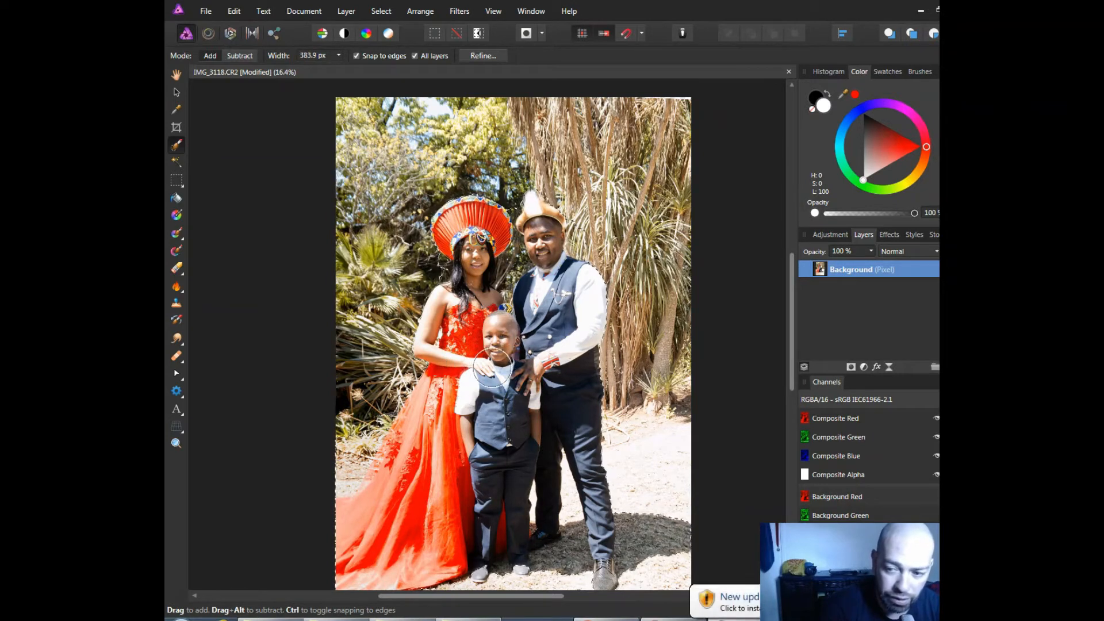
{"action": "key", "text": "bracketright"}
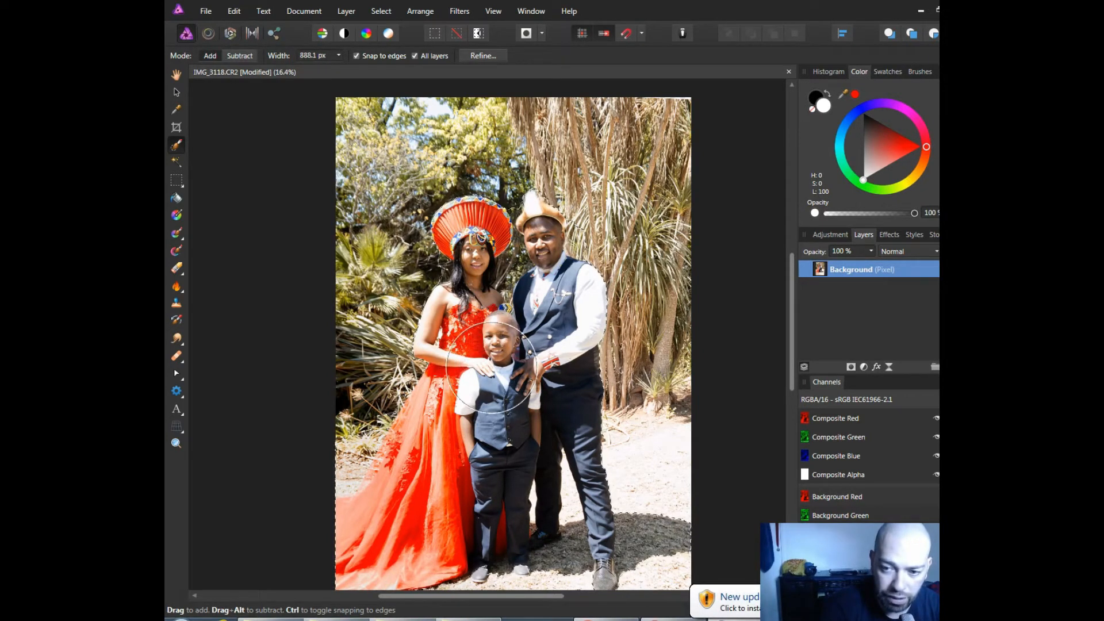
{"action": "key", "text": "bracketleft"}
{"action": "key", "text": "bracketleft"}
{"action": "key", "text": "bracketleft"}
{"action": "key", "text": "bracketleft"}
{"action": "key", "text": "bracketleft"}
{"action": "key", "text": "bracketleft"}
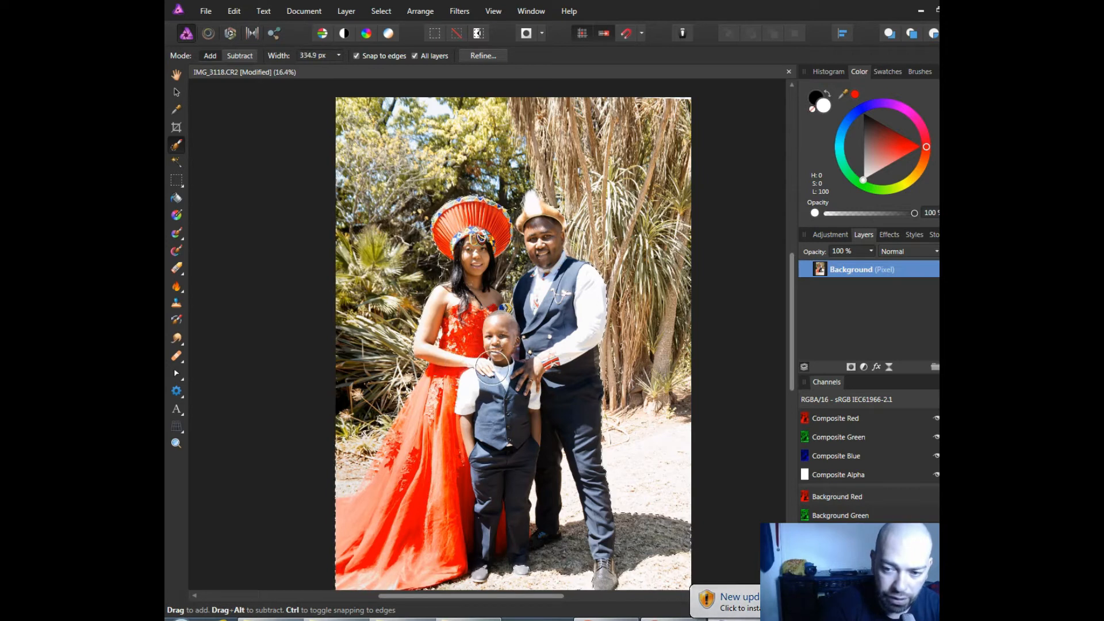
{"action": "key", "text": "bracketleft"}
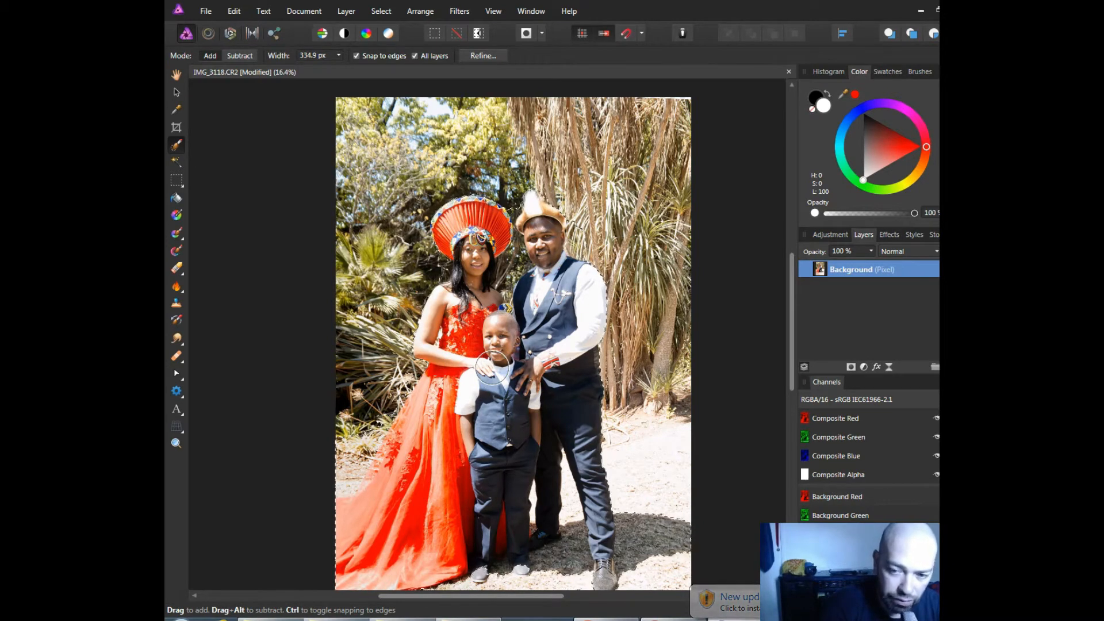
{"action": "key", "text": "bracketleft"}
{"action": "key", "text": "bracketleft"}
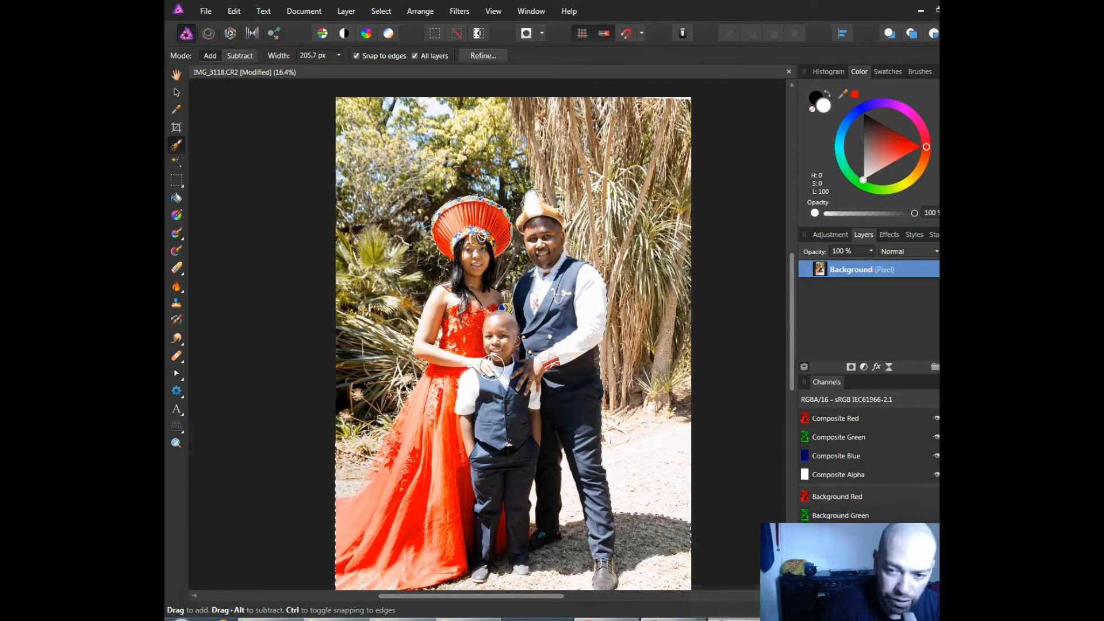
{"action": "key", "text": "bracketleft"}
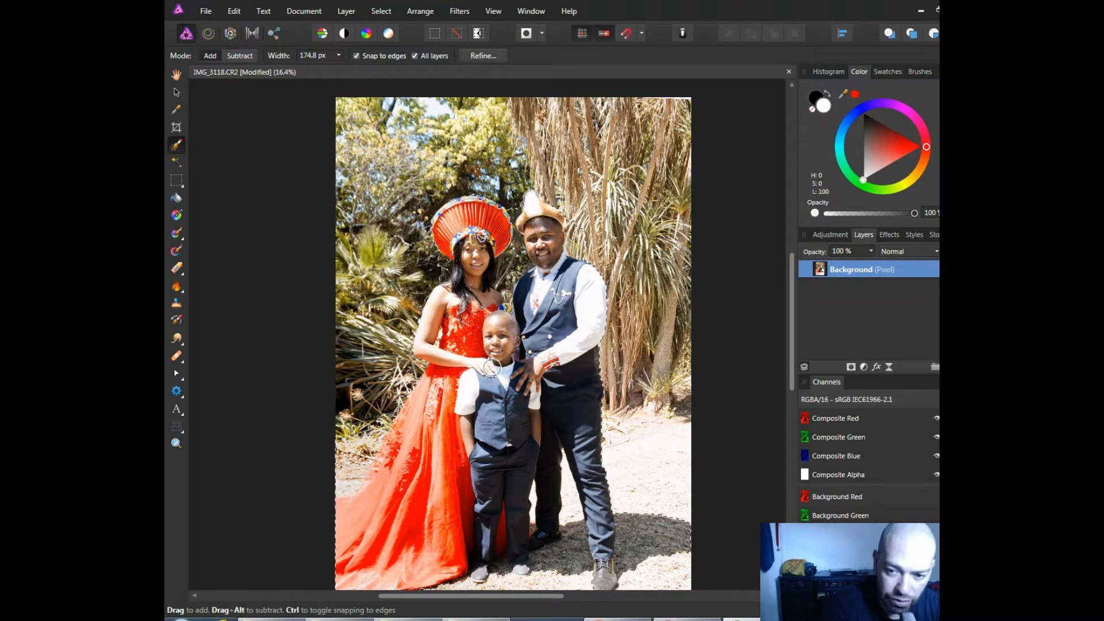
{"action": "key", "text": "bracketright"}
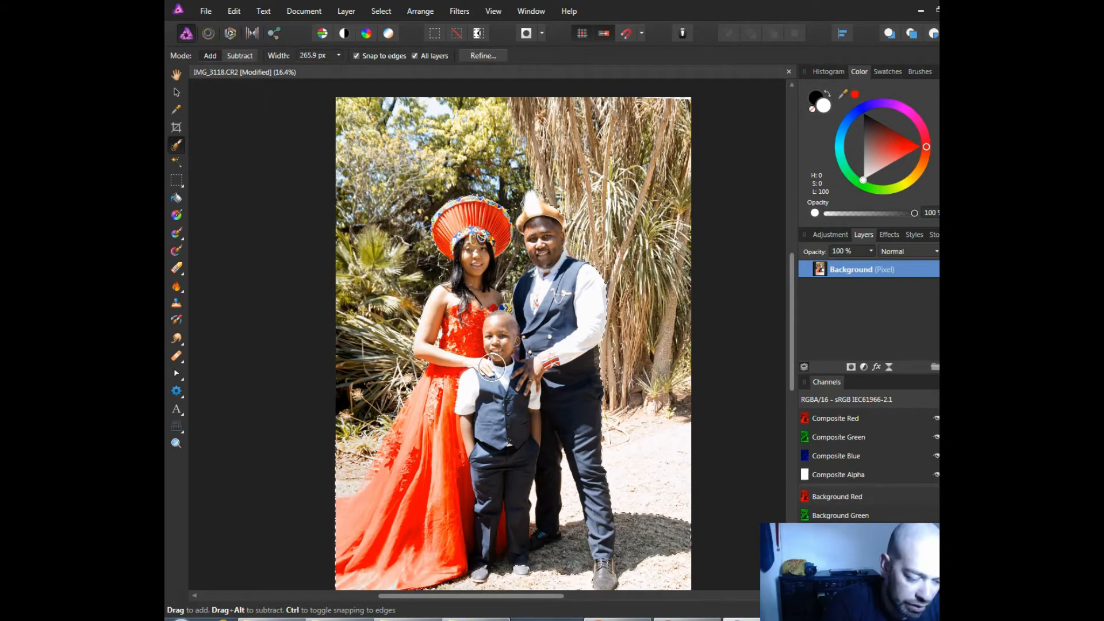
{"action": "scroll", "coordinate": [491, 366], "scroll_direction": "up", "scroll_amount": 5}
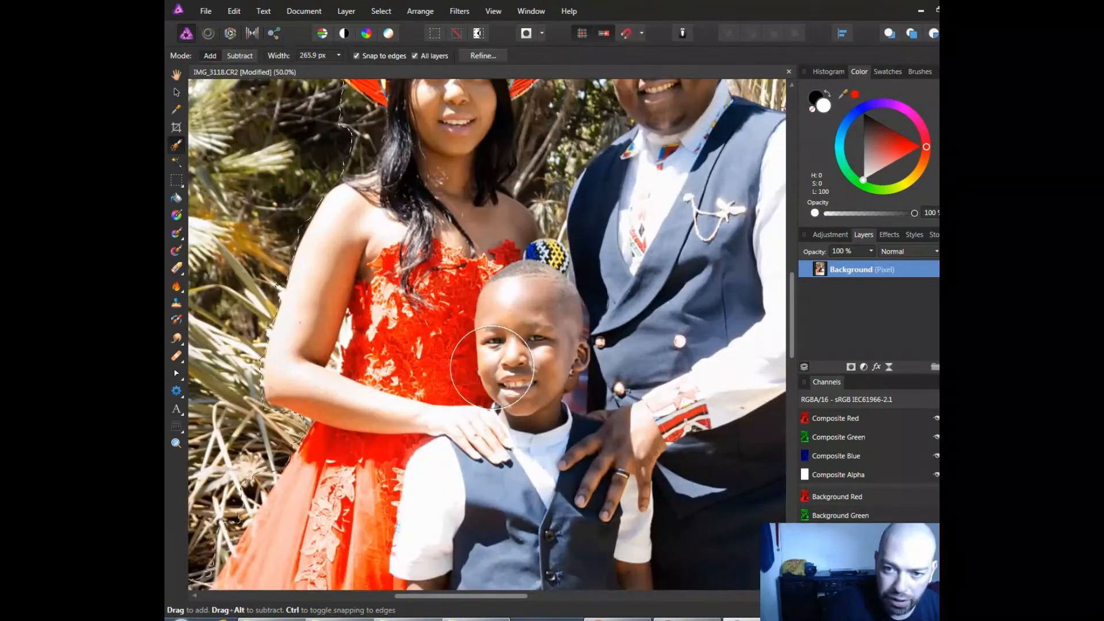
{"action": "scroll", "coordinate": [492, 366], "scroll_direction": "up", "scroll_amount": 1}
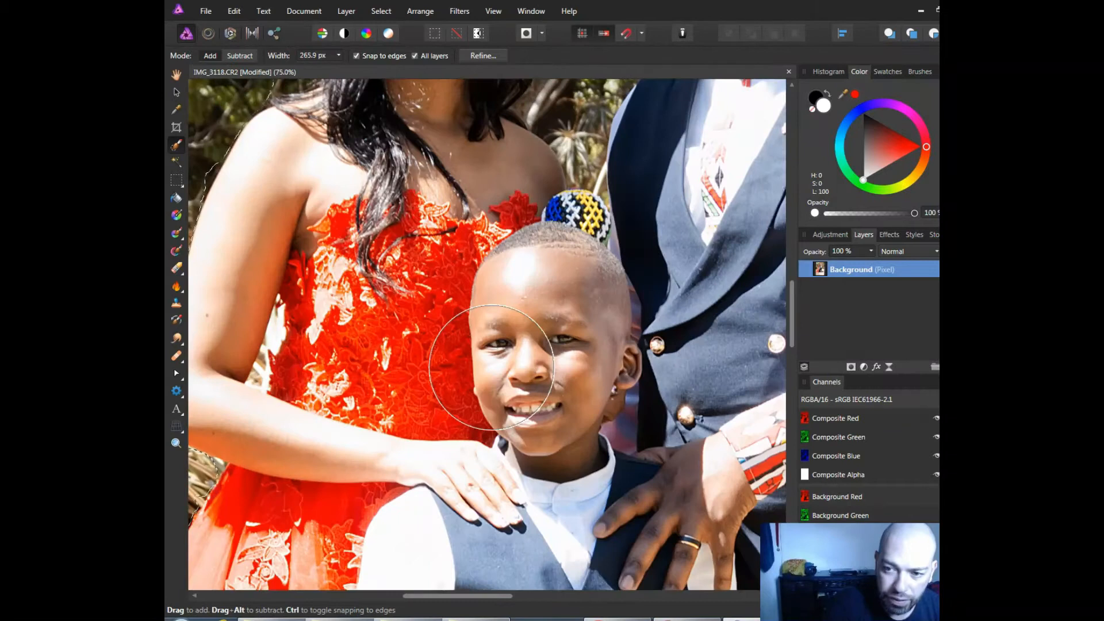
{"action": "scroll", "coordinate": [491, 366], "scroll_direction": "down", "scroll_amount": 3}
{"action": "scroll", "coordinate": [492, 367], "scroll_direction": "down", "scroll_amount": 3}
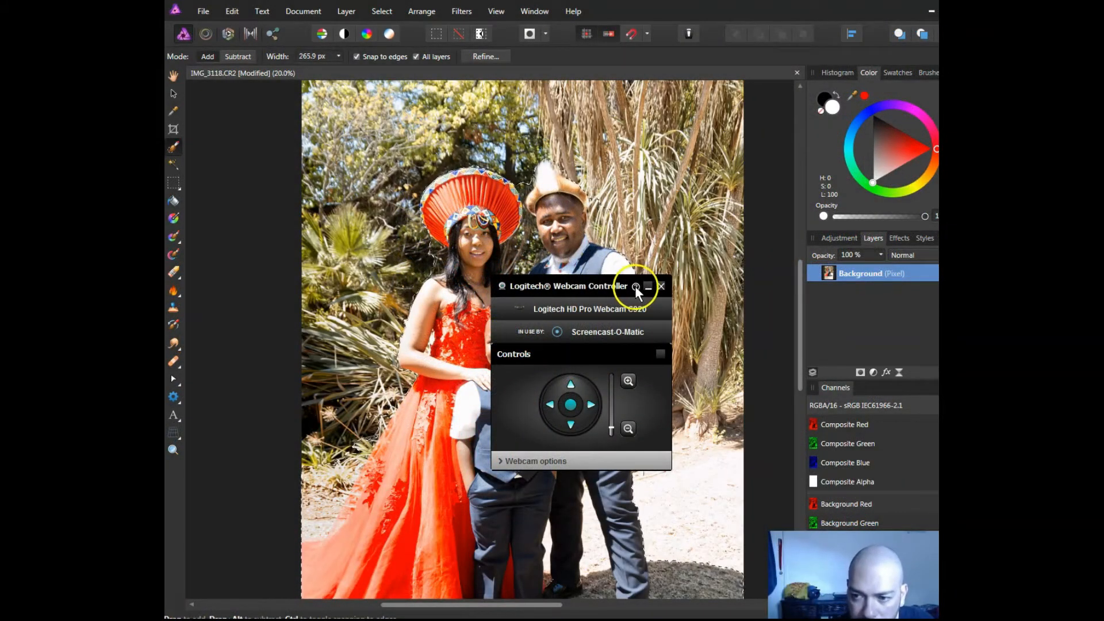
Dismiss the webcam controller window and brush a selection over the boy, the man and the woman in the red dress.
{"action": "left_click", "coordinate": [661, 285]}
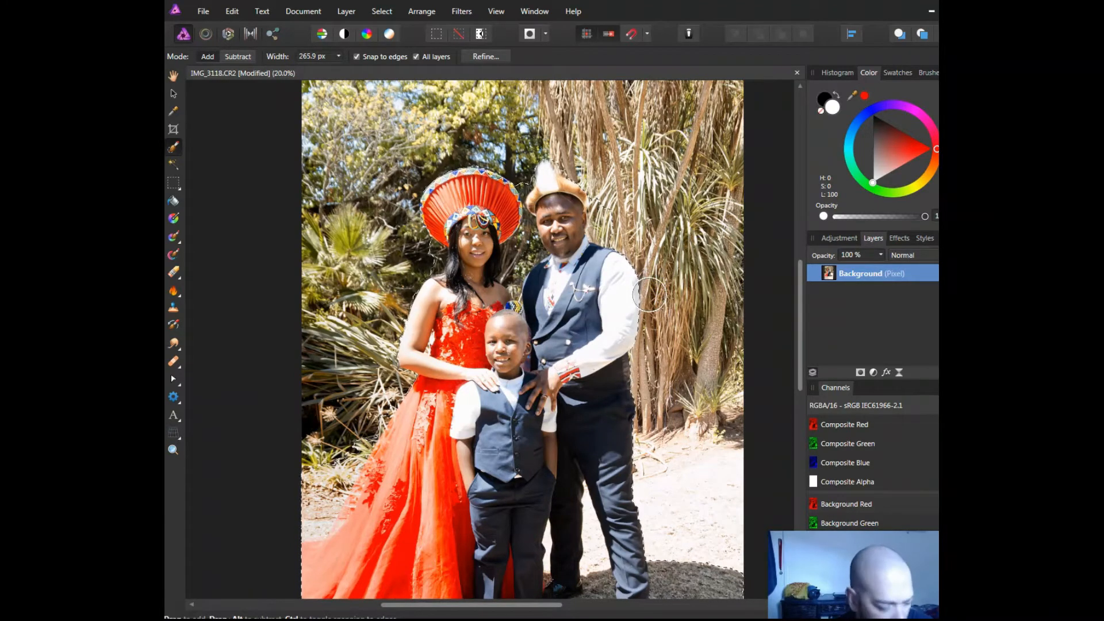
{"action": "scroll", "coordinate": [650, 295], "scroll_direction": "down", "scroll_amount": 1}
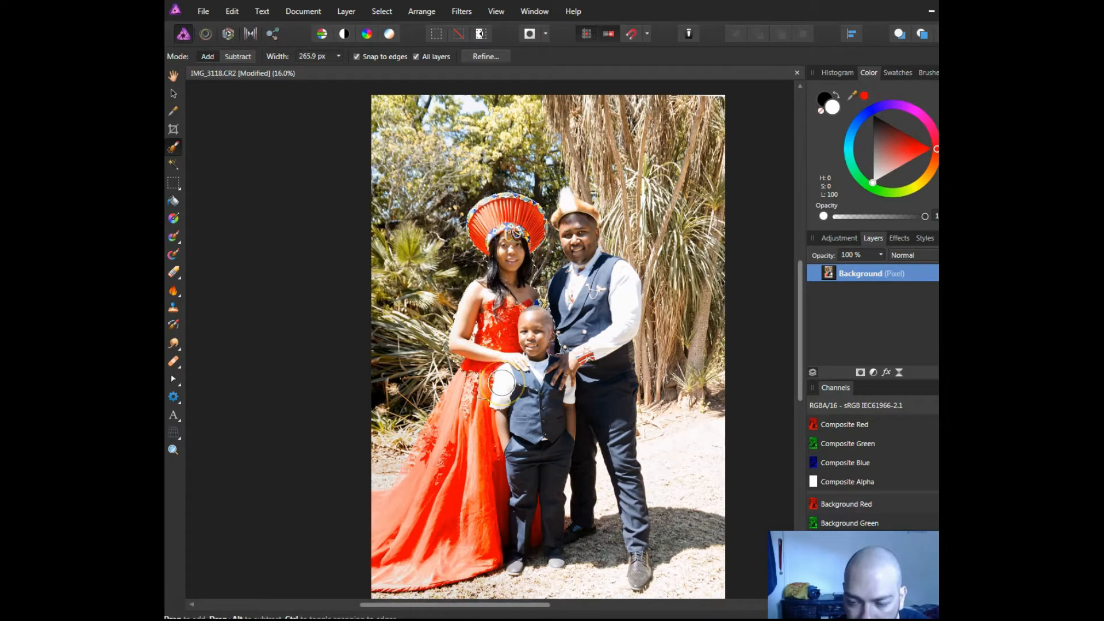
{"action": "mouse_move", "coordinate": [501, 382]}
{"action": "left_mouse_down"}
{"action": "mouse_move", "coordinate": [436, 497]}
{"action": "mouse_move", "coordinate": [432, 528]}
{"action": "mouse_move", "coordinate": [469, 530]}
{"action": "mouse_move", "coordinate": [533, 502]}
{"action": "mouse_move", "coordinate": [535, 458]}
{"action": "left_mouse_up"}
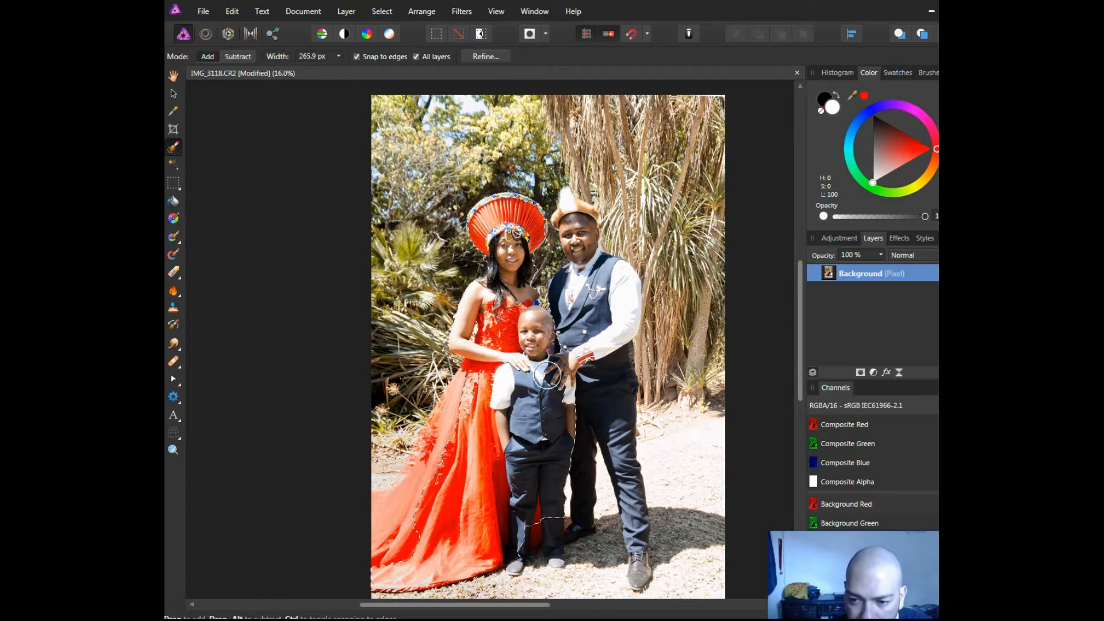
{"action": "mouse_move", "coordinate": [571, 352]}
{"action": "left_mouse_down"}
{"action": "mouse_move", "coordinate": [587, 262]}
{"action": "mouse_move", "coordinate": [569, 209]}
{"action": "mouse_move", "coordinate": [549, 336]}
{"action": "mouse_move", "coordinate": [583, 248]}
{"action": "mouse_move", "coordinate": [574, 224]}
{"action": "left_mouse_up"}
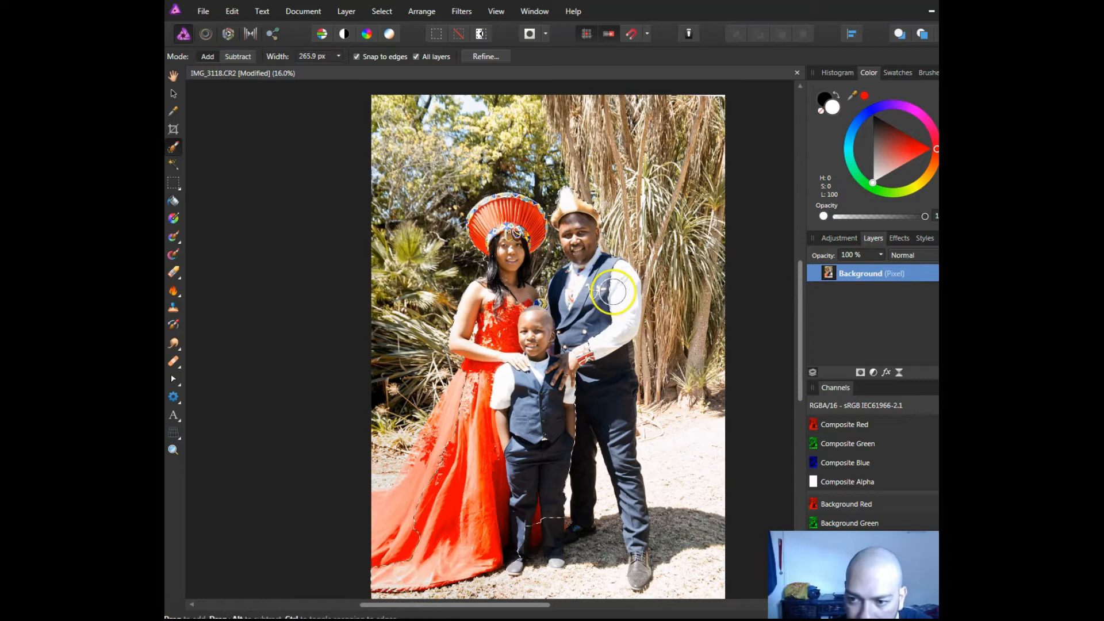
{"action": "left_click_drag", "start_coordinate": [618, 282], "coordinate": [598, 366]}
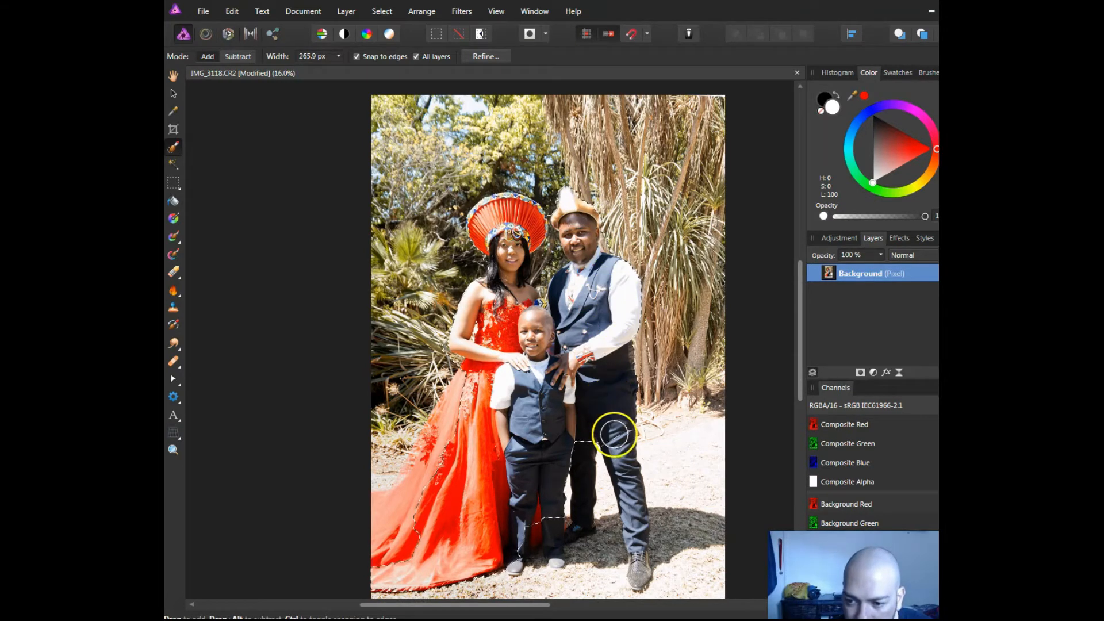
{"action": "mouse_move", "coordinate": [616, 442]}
{"action": "left_mouse_down"}
{"action": "mouse_move", "coordinate": [634, 484]}
{"action": "mouse_move", "coordinate": [629, 541]}
{"action": "left_mouse_up"}
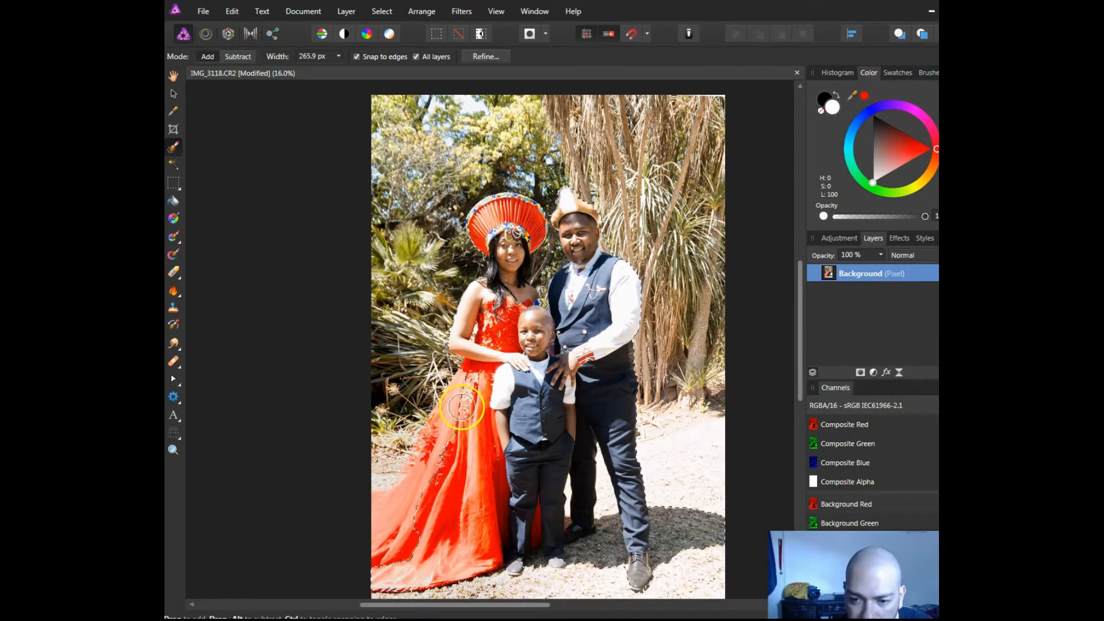
{"action": "left_click_drag", "start_coordinate": [435, 452], "coordinate": [413, 486]}
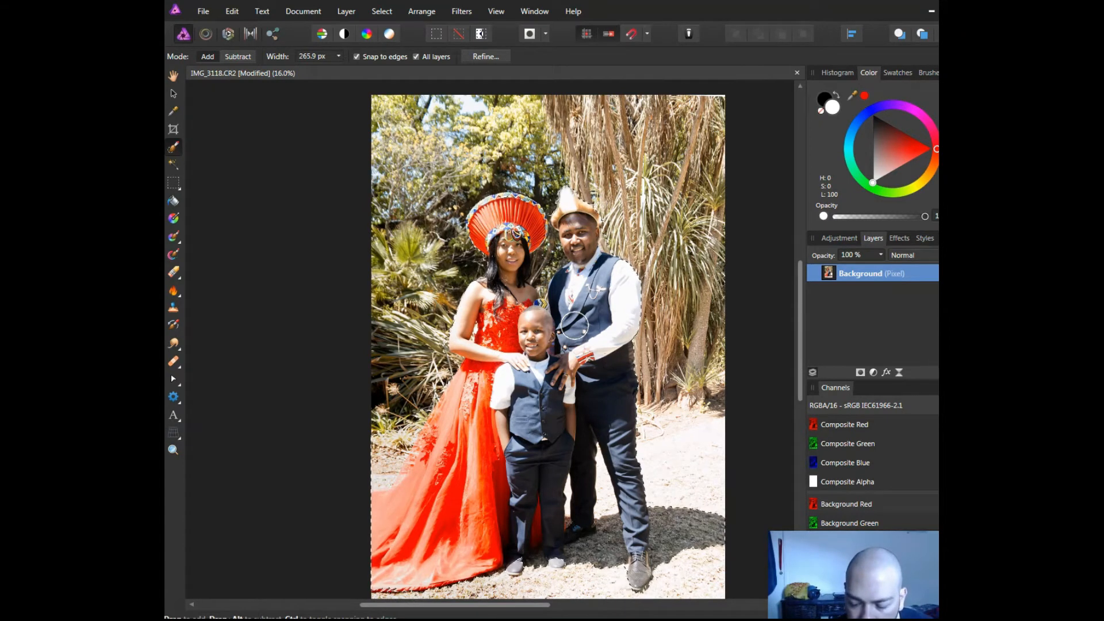
{"action": "scroll", "coordinate": [574, 325], "scroll_direction": "up", "scroll_amount": 1}
{"action": "scroll", "coordinate": [574, 326], "scroll_direction": "down", "scroll_amount": 1}
{"action": "scroll", "coordinate": [574, 326], "scroll_direction": "up", "scroll_amount": 1}
{"action": "scroll", "coordinate": [574, 326], "scroll_direction": "down", "scroll_amount": 1}
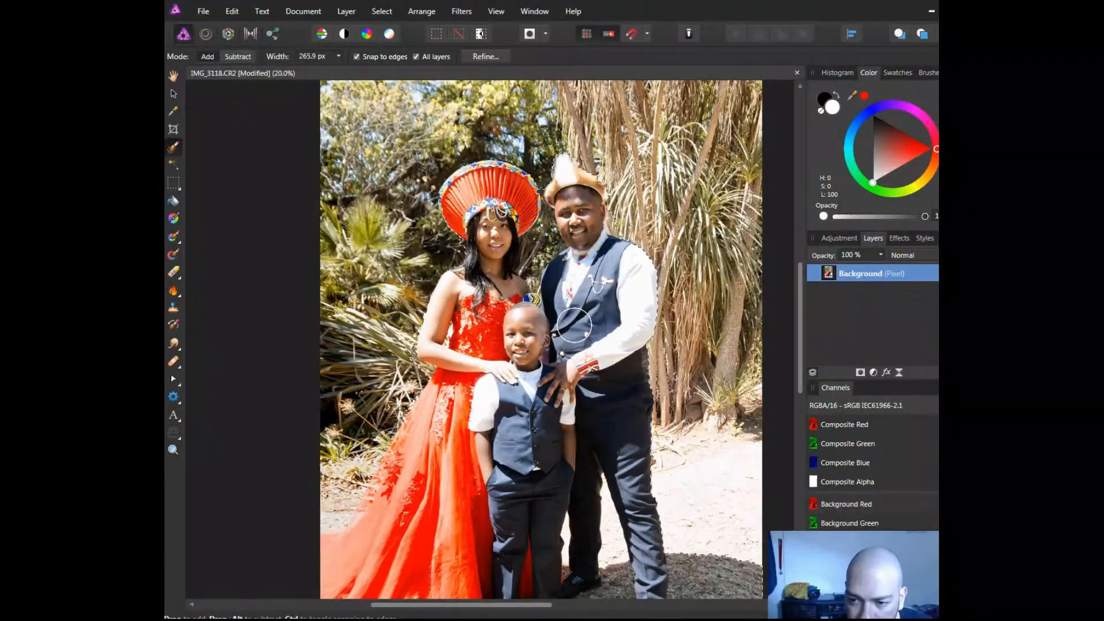
{"action": "scroll", "coordinate": [574, 326], "scroll_direction": "up", "scroll_amount": 1}
{"action": "scroll", "coordinate": [574, 326], "scroll_direction": "down", "scroll_amount": 2}
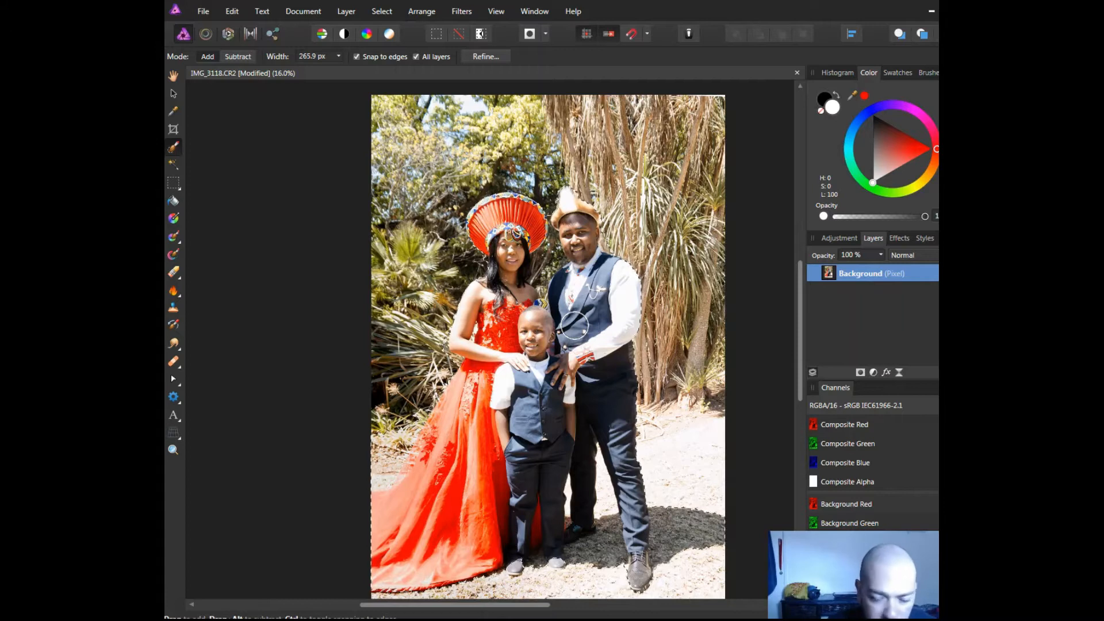
{"action": "scroll", "coordinate": [574, 325], "scroll_direction": "up", "scroll_amount": 1}
{"action": "scroll", "coordinate": [574, 325], "scroll_direction": "up", "scroll_amount": 1}
{"action": "scroll", "coordinate": [574, 325], "scroll_direction": "down", "scroll_amount": 1}
{"action": "scroll", "coordinate": [575, 326], "scroll_direction": "down", "scroll_amount": 1}
Inspect the selection edge up close along the woman's arm and down the side of the red dress for stray background areas.
{"action": "scroll", "coordinate": [574, 325], "scroll_direction": "up", "scroll_amount": 2}
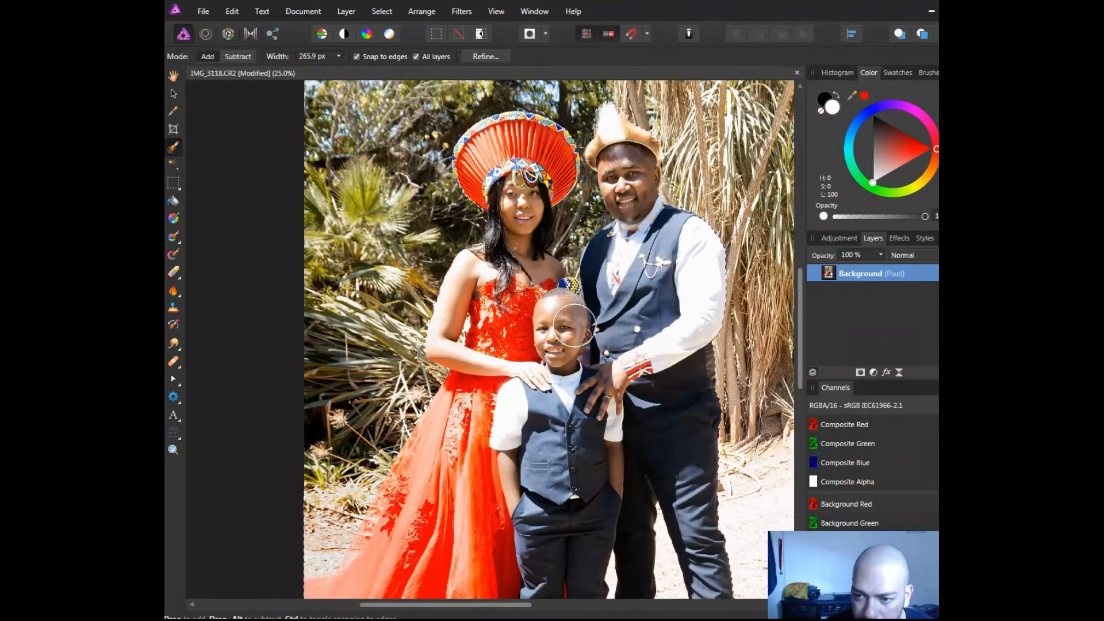
{"action": "scroll", "coordinate": [574, 325], "scroll_direction": "up", "scroll_amount": 2}
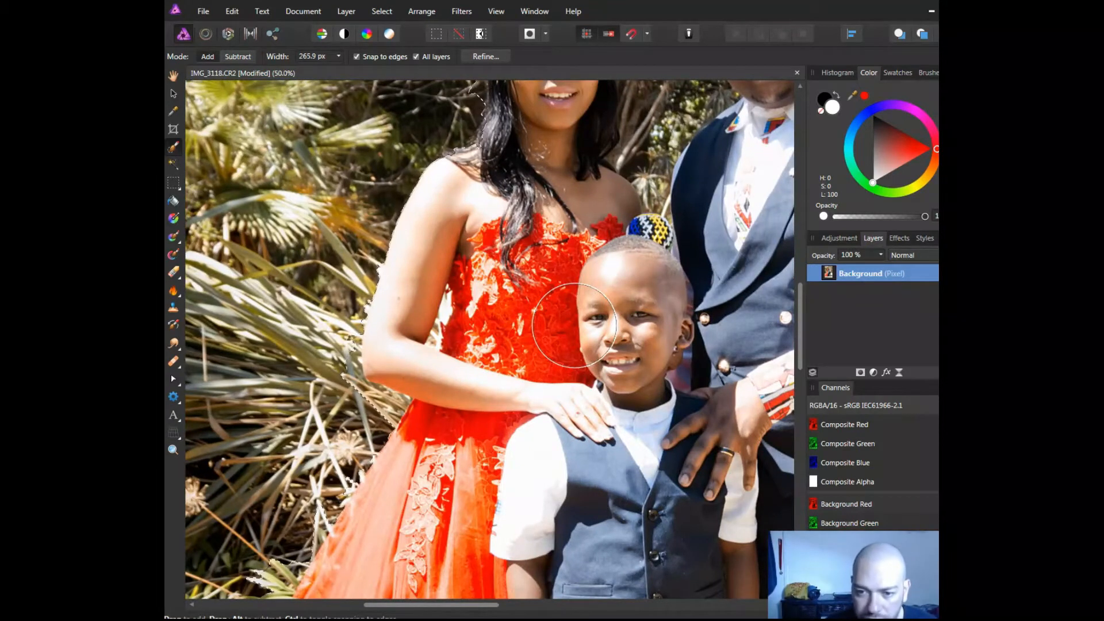
{"action": "scroll", "coordinate": [574, 325], "scroll_direction": "up", "scroll_amount": 1}
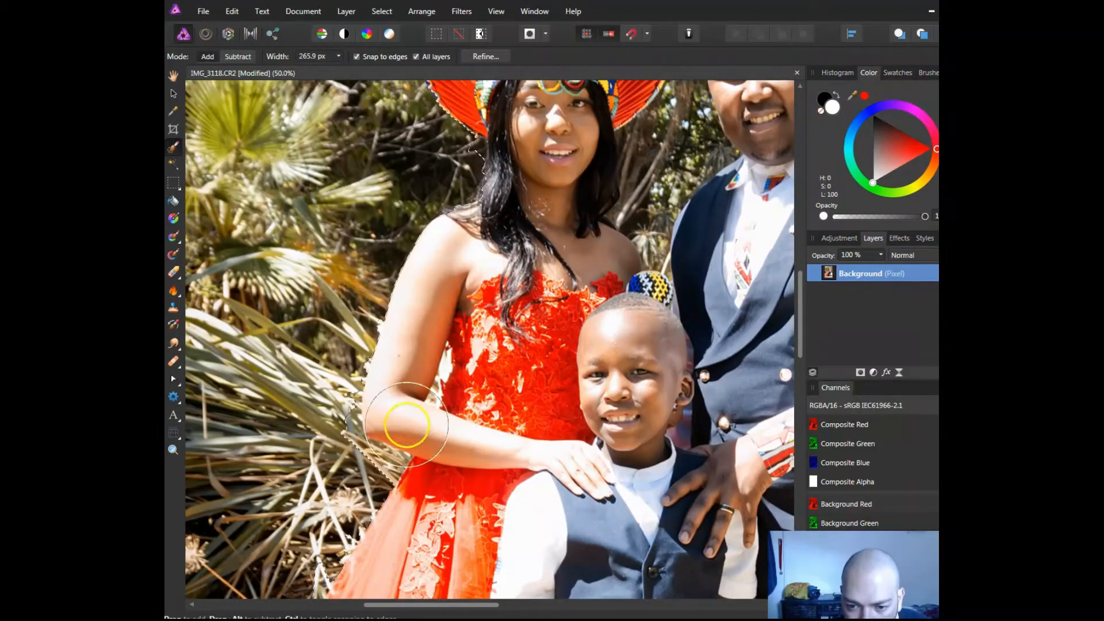
{"action": "scroll", "coordinate": [347, 471], "scroll_direction": "down", "scroll_amount": 2}
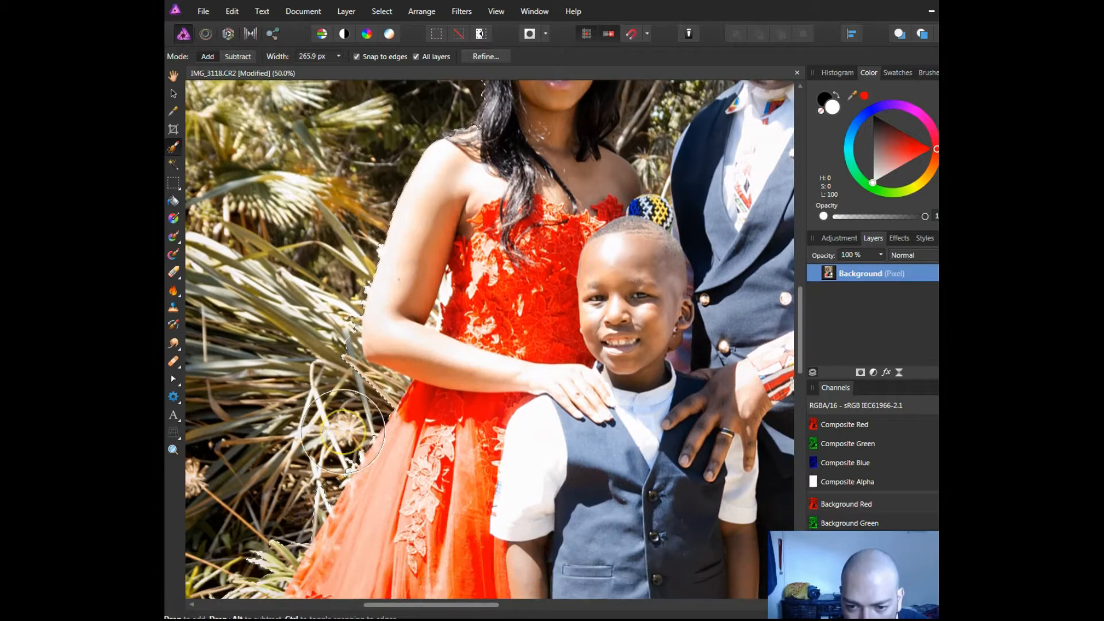
{"action": "scroll", "coordinate": [343, 432], "scroll_direction": "down", "scroll_amount": 1}
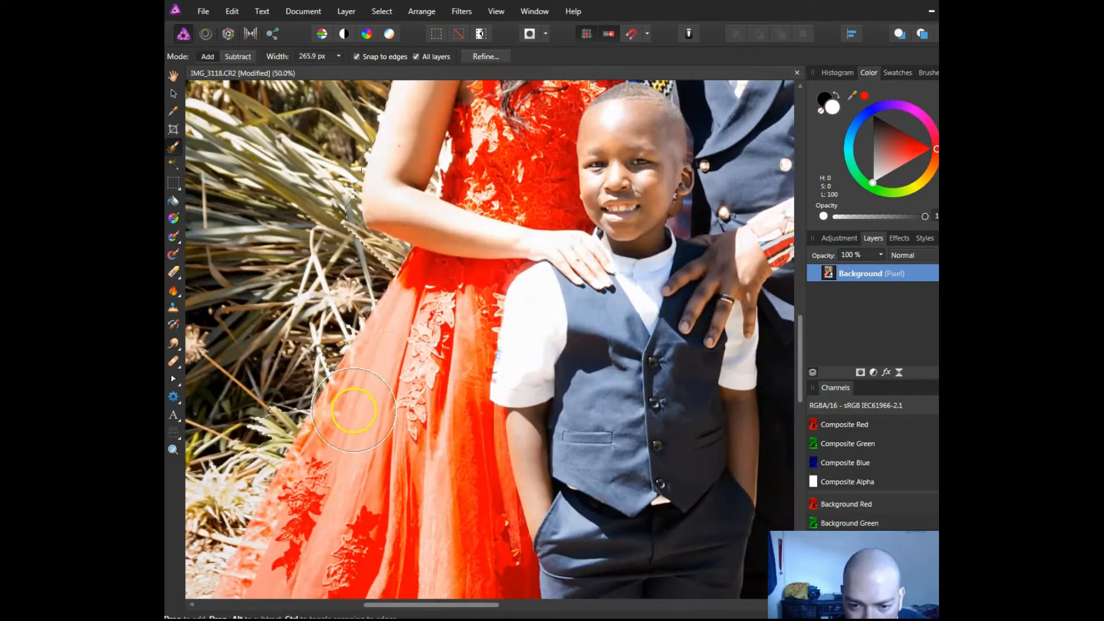
{"action": "scroll", "coordinate": [336, 281], "scroll_direction": "up", "scroll_amount": 4}
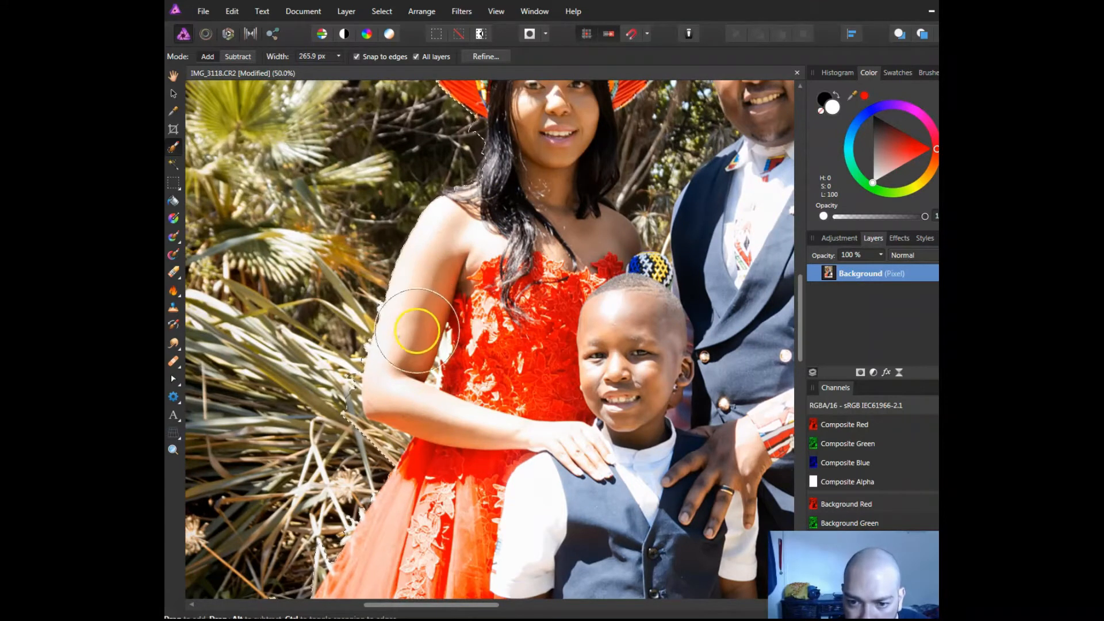
{"action": "scroll", "coordinate": [406, 376], "scroll_direction": "down", "scroll_amount": 1}
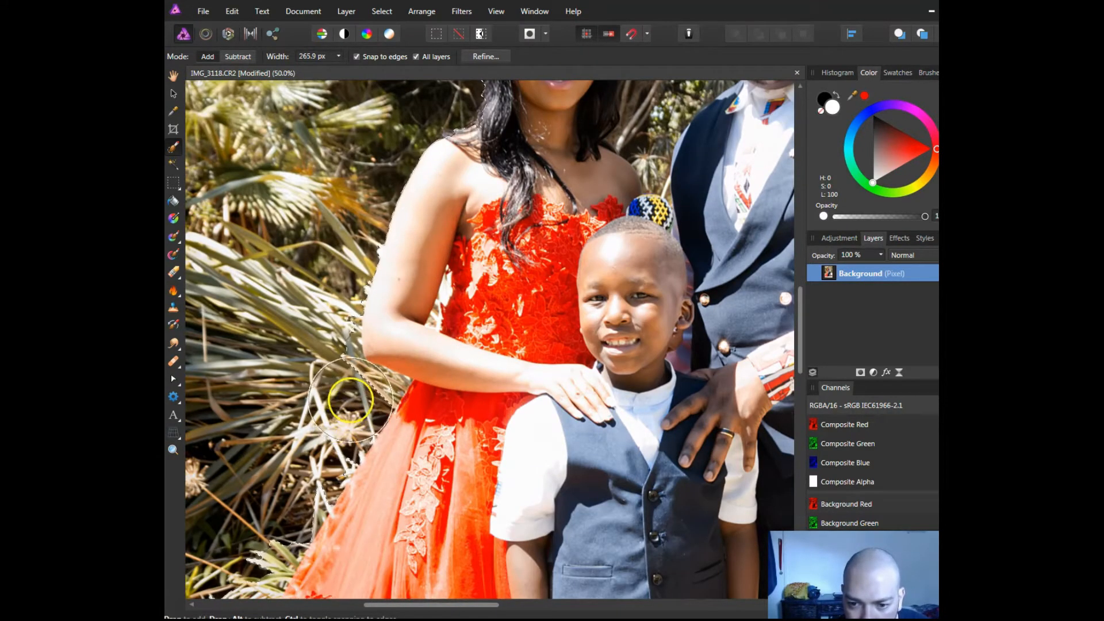
{"action": "scroll", "coordinate": [340, 399], "scroll_direction": "down", "scroll_amount": 1}
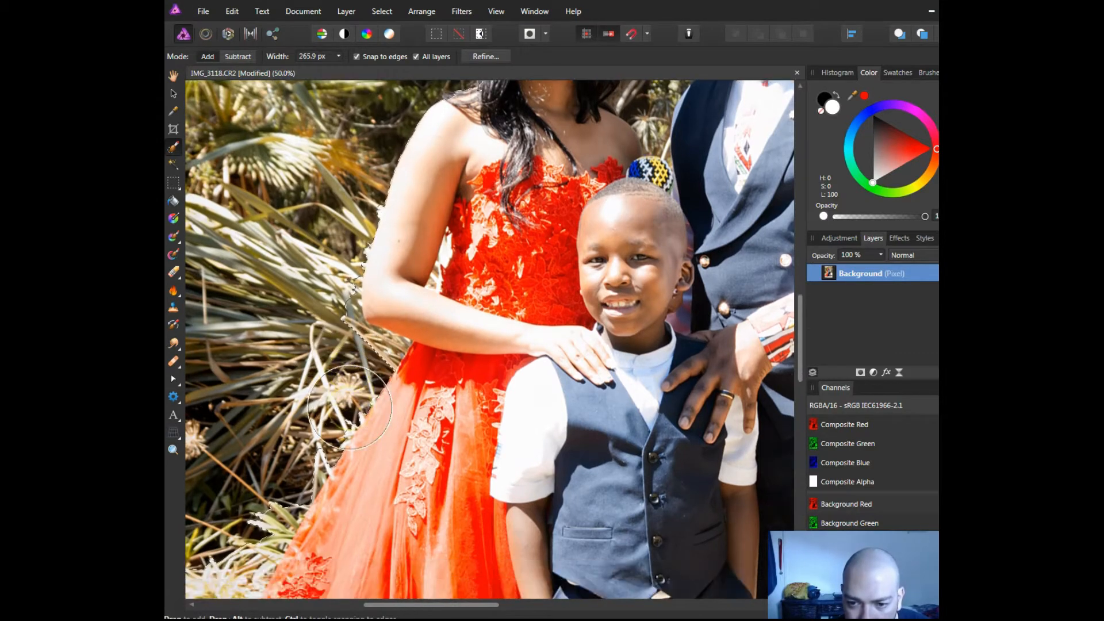
{"action": "scroll", "coordinate": [345, 414], "scroll_direction": "down", "scroll_amount": 5}
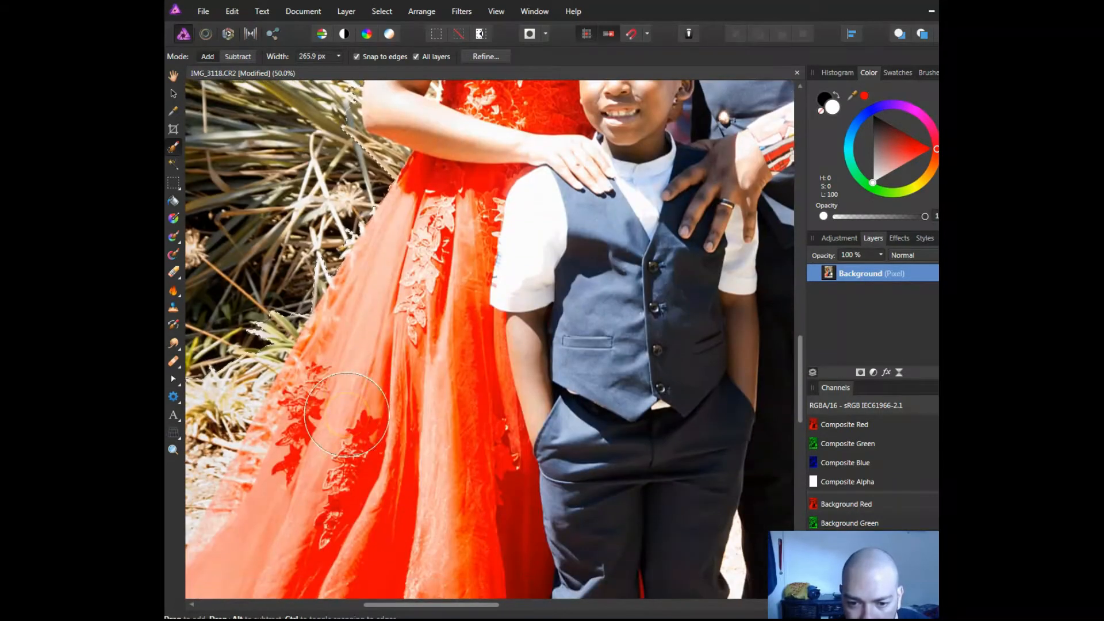
{"action": "left_click_drag", "start_coordinate": [389, 603], "coordinate": [365, 602]}
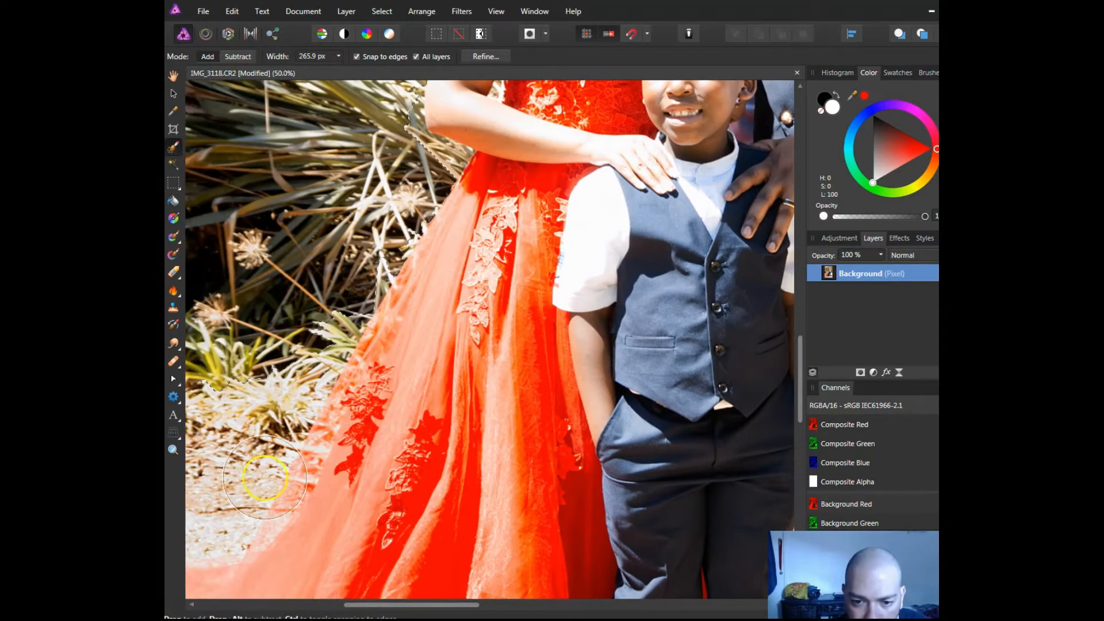
{"action": "left_click_drag", "start_coordinate": [397, 605], "coordinate": [408, 604]}
{"action": "scroll", "coordinate": [403, 532], "scroll_direction": "up", "scroll_amount": 5}
{"action": "scroll", "coordinate": [408, 537], "scroll_direction": "up", "scroll_amount": 2}
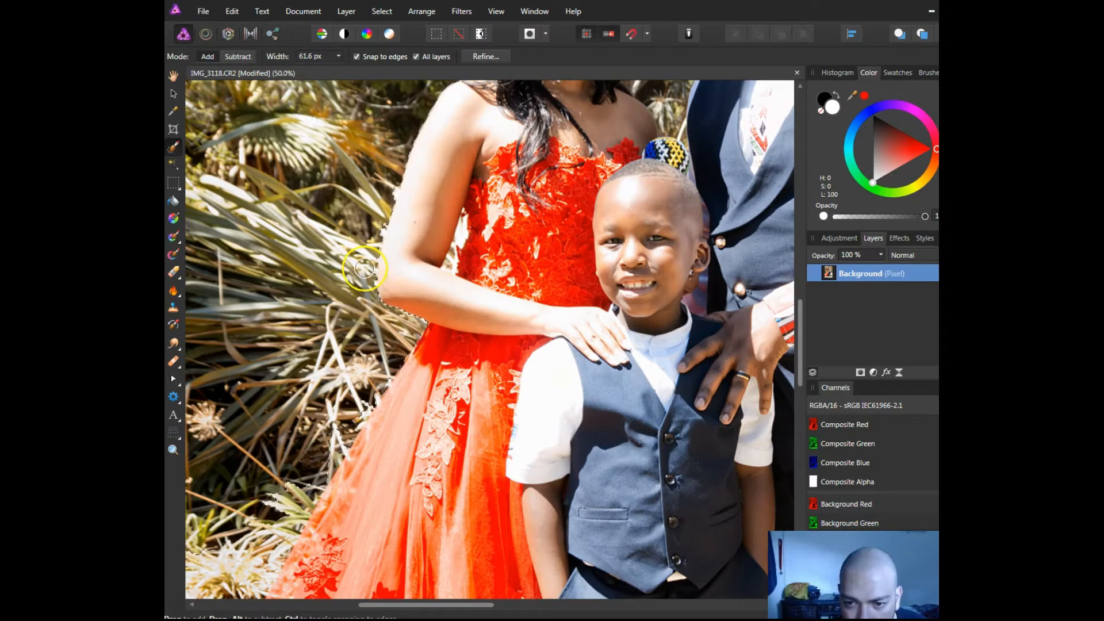
Brush the dark bushes, grasses and dry ground beside the red dress into the background selection.
{"action": "scroll", "coordinate": [364, 268], "scroll_direction": "down", "scroll_amount": 5}
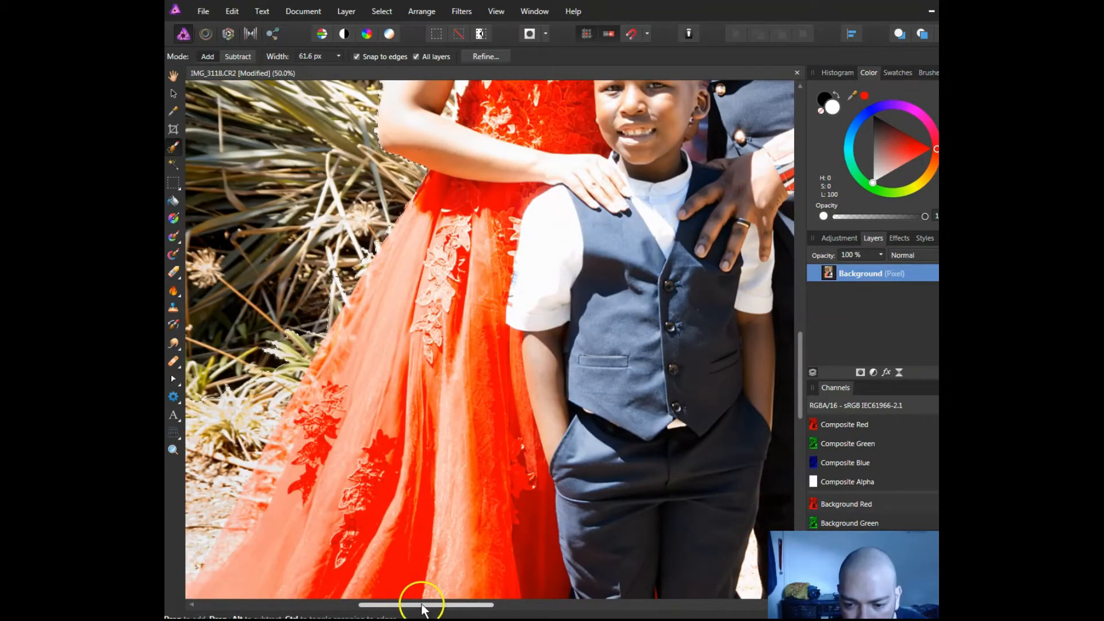
{"action": "left_click_drag", "start_coordinate": [424, 604], "coordinate": [394, 604]}
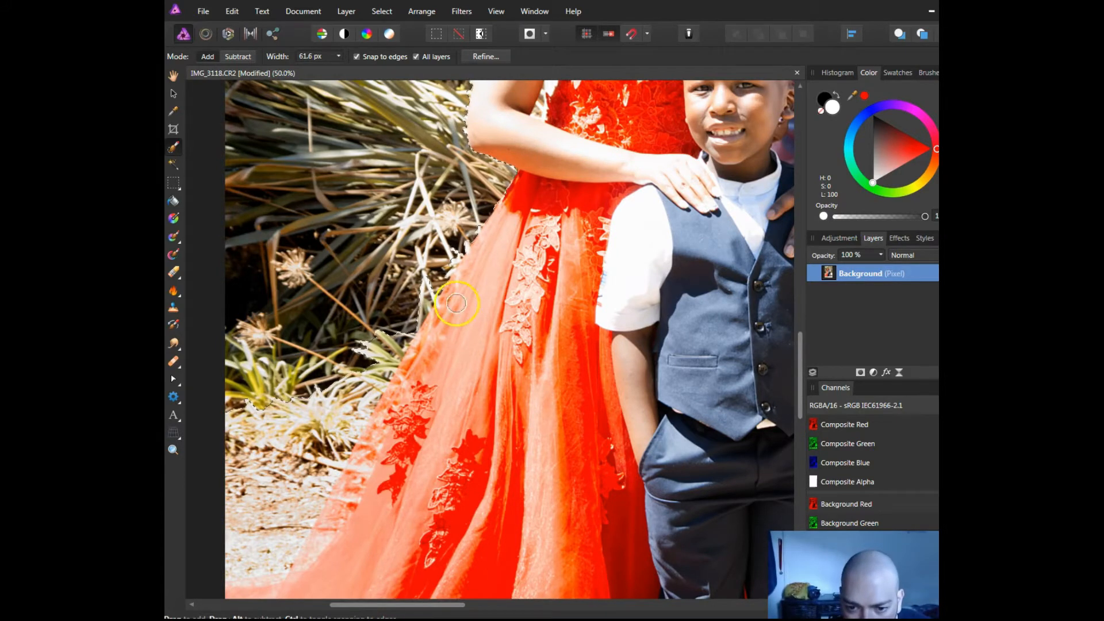
{"action": "left_click", "coordinate": [362, 309]}
{"action": "mouse_move", "coordinate": [361, 309]}
{"action": "left_mouse_down"}
{"action": "mouse_move", "coordinate": [361, 321]}
{"action": "mouse_move", "coordinate": [336, 298]}
{"action": "mouse_move", "coordinate": [299, 188]}
{"action": "left_mouse_up"}
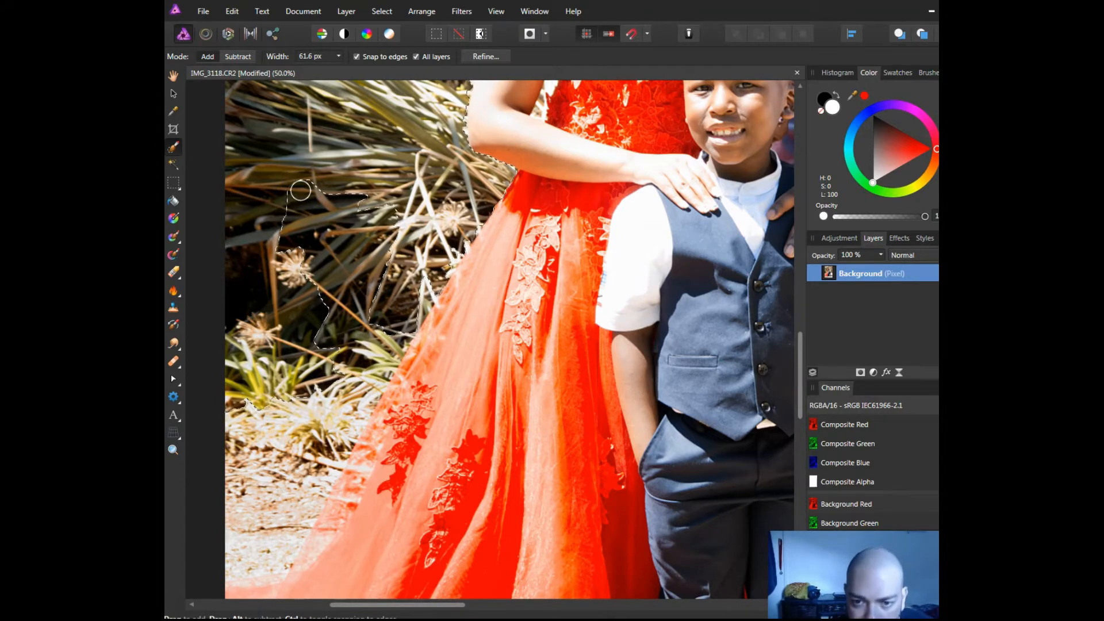
{"action": "left_click_drag", "start_coordinate": [300, 191], "coordinate": [319, 252]}
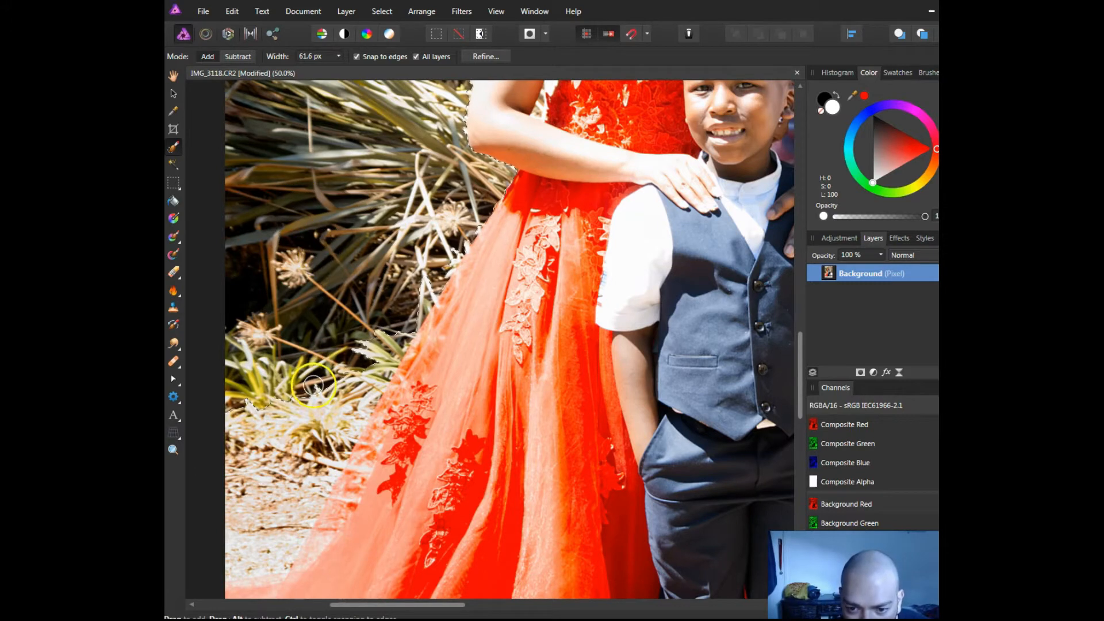
{"action": "mouse_move", "coordinate": [319, 426]}
{"action": "left_mouse_down"}
{"action": "mouse_move", "coordinate": [328, 452]}
{"action": "mouse_move", "coordinate": [283, 443]}
{"action": "mouse_move", "coordinate": [278, 461]}
{"action": "mouse_move", "coordinate": [296, 463]}
{"action": "left_mouse_up"}
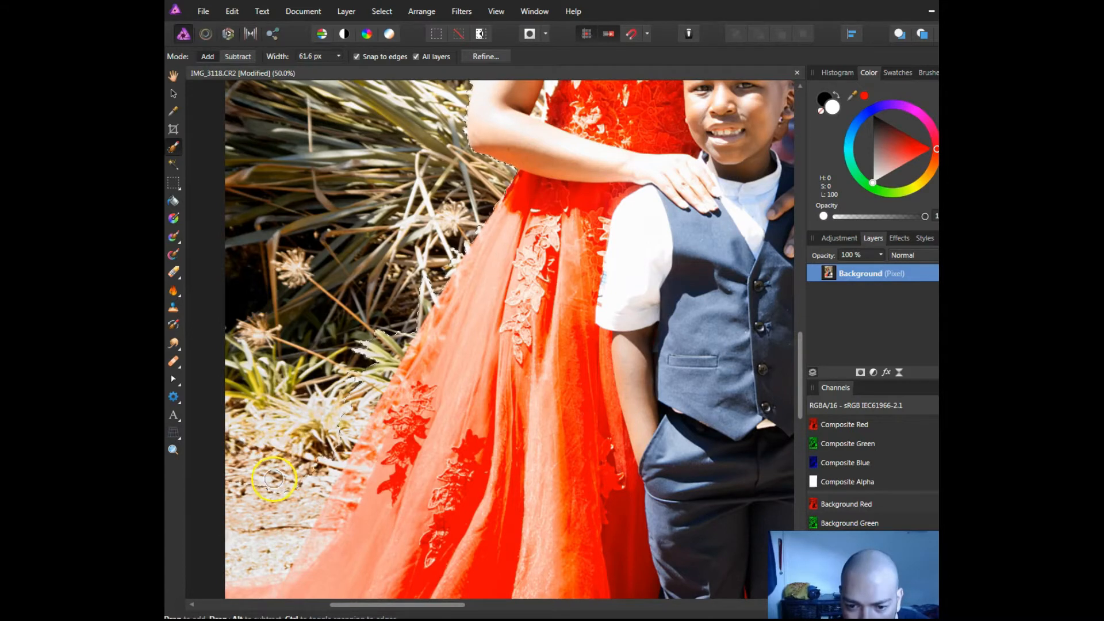
Extend the background selection along the side of the red dress, from the grasses down to the dress's train.
{"action": "left_click_drag", "start_coordinate": [378, 355], "coordinate": [419, 292]}
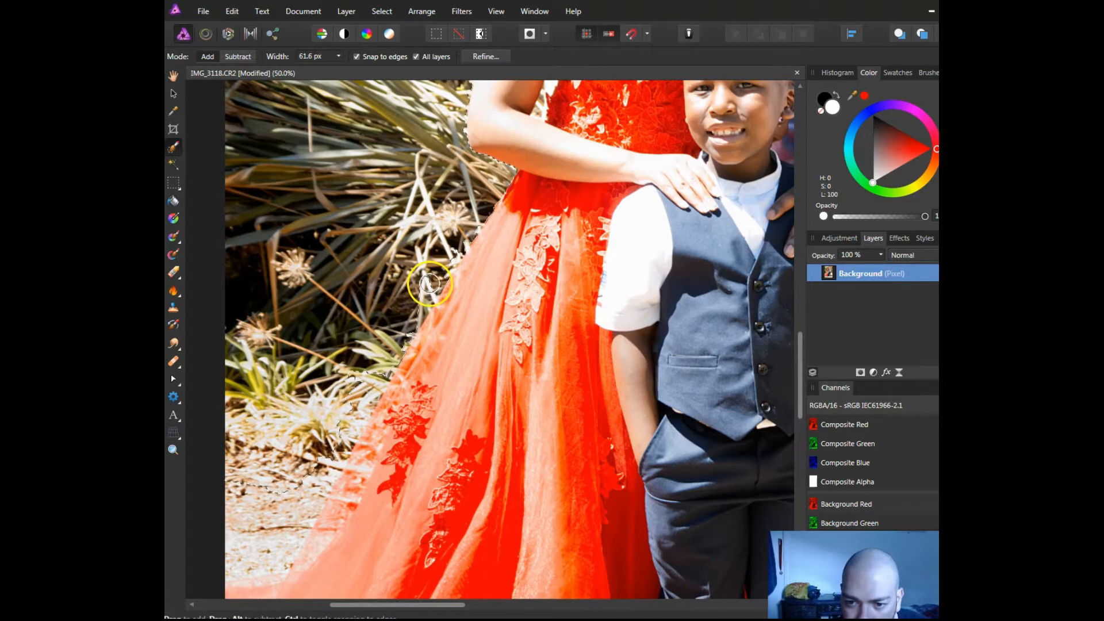
{"action": "scroll", "coordinate": [422, 294], "scroll_direction": "down", "scroll_amount": 3}
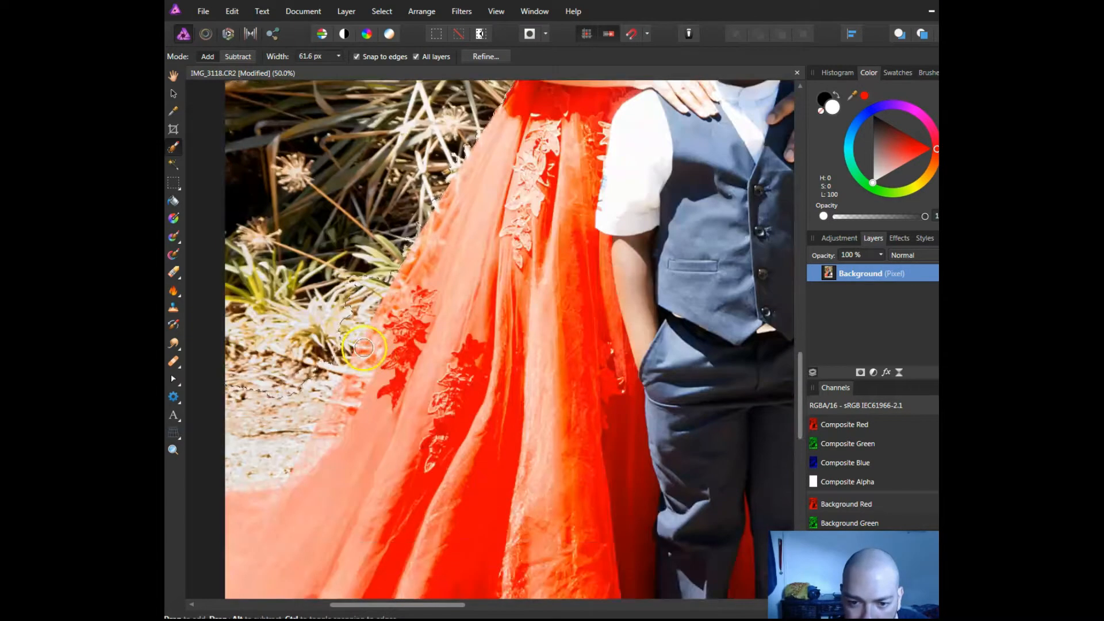
{"action": "left_click_drag", "start_coordinate": [361, 328], "coordinate": [370, 282]}
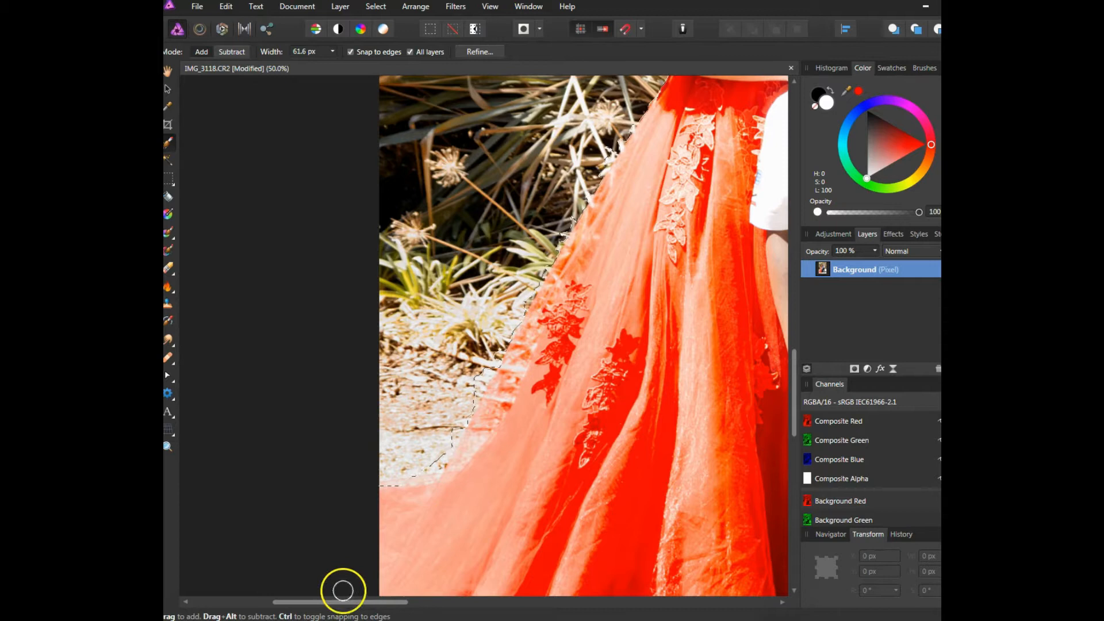
{"action": "left_click_drag", "start_coordinate": [347, 602], "coordinate": [431, 609]}
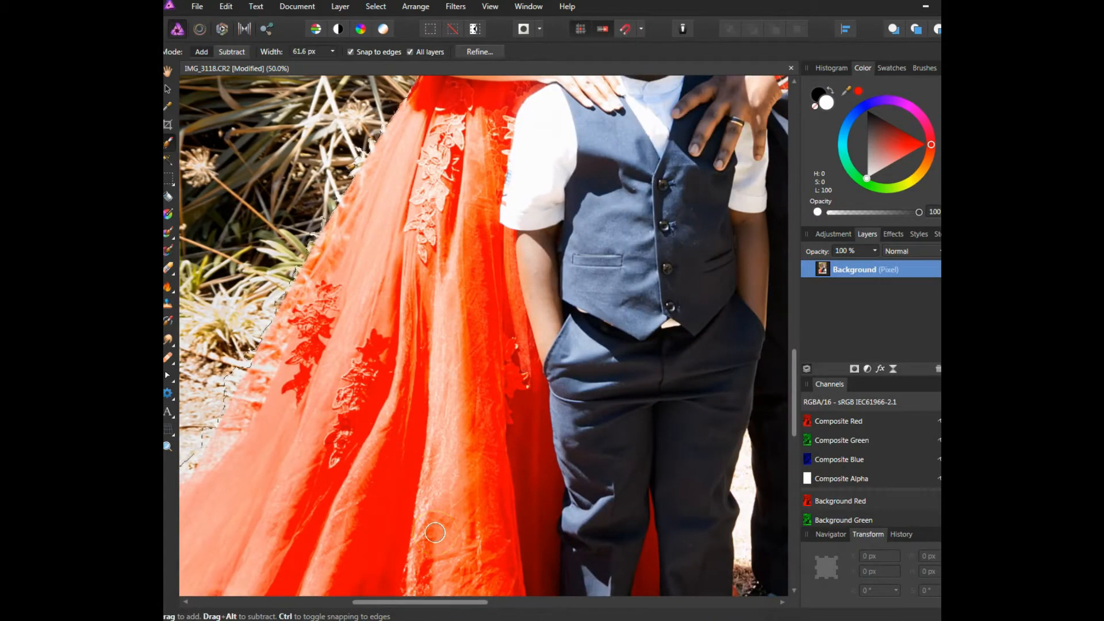
{"action": "key", "text": "ctrl+0"}
{"action": "scroll", "coordinate": [431, 522], "scroll_direction": "down", "scroll_amount": 1}
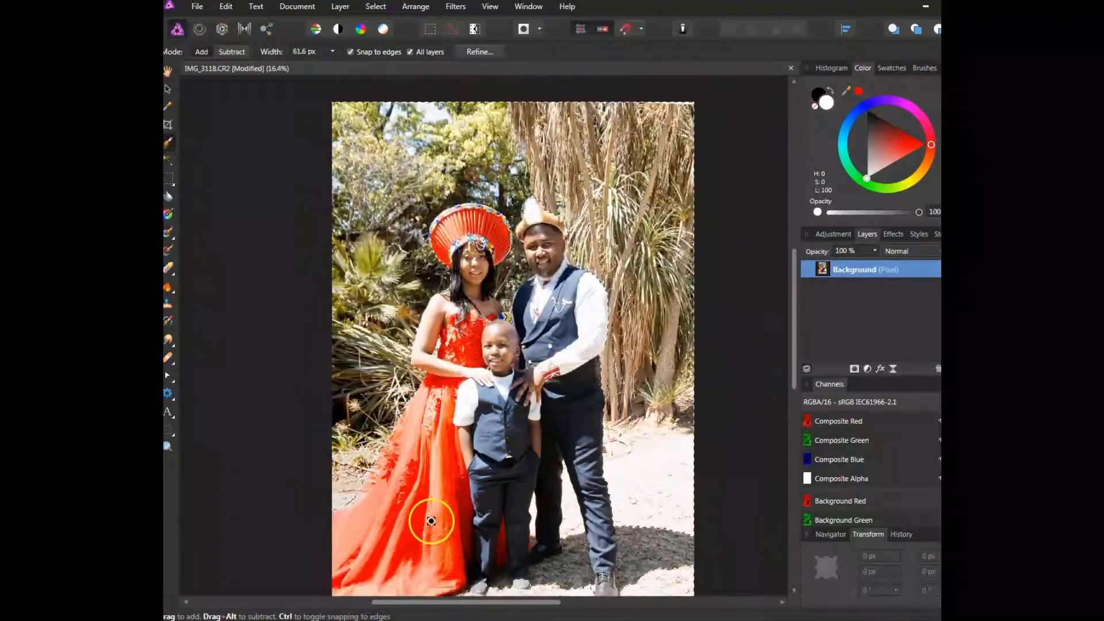
{"action": "left_click", "coordinate": [481, 50]}
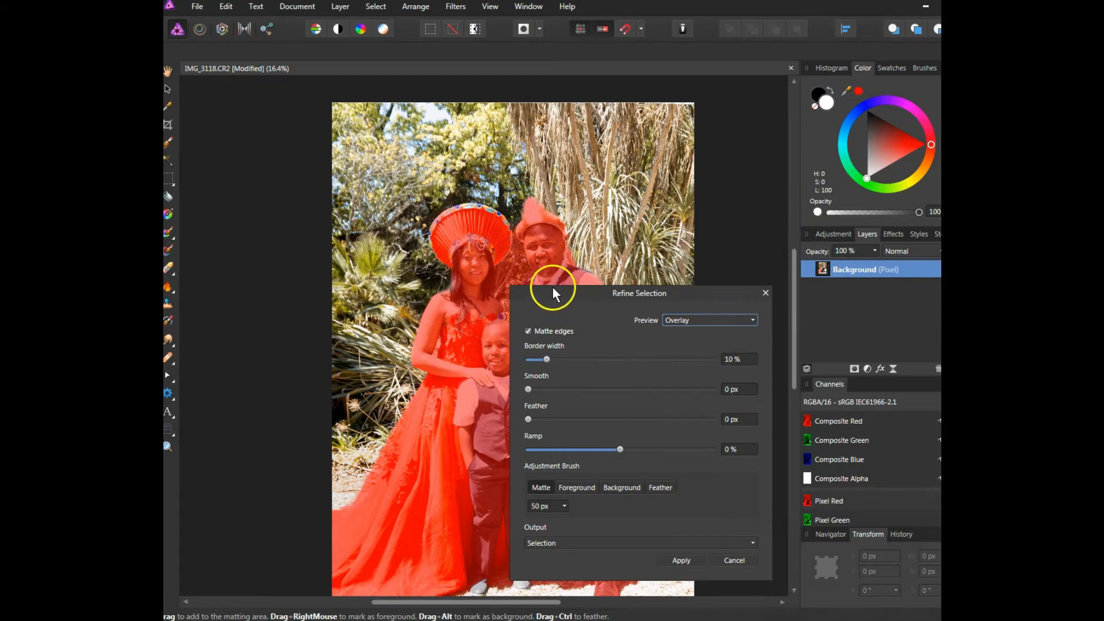
{"action": "left_click_drag", "start_coordinate": [590, 286], "coordinate": [617, 186]}
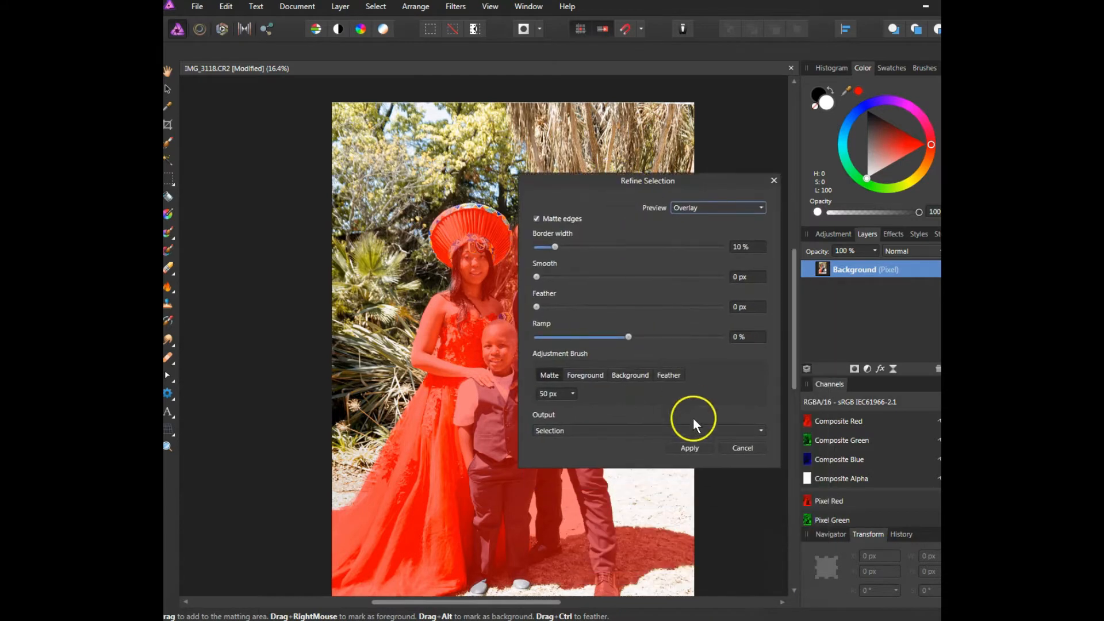
{"action": "left_click", "coordinate": [746, 447]}
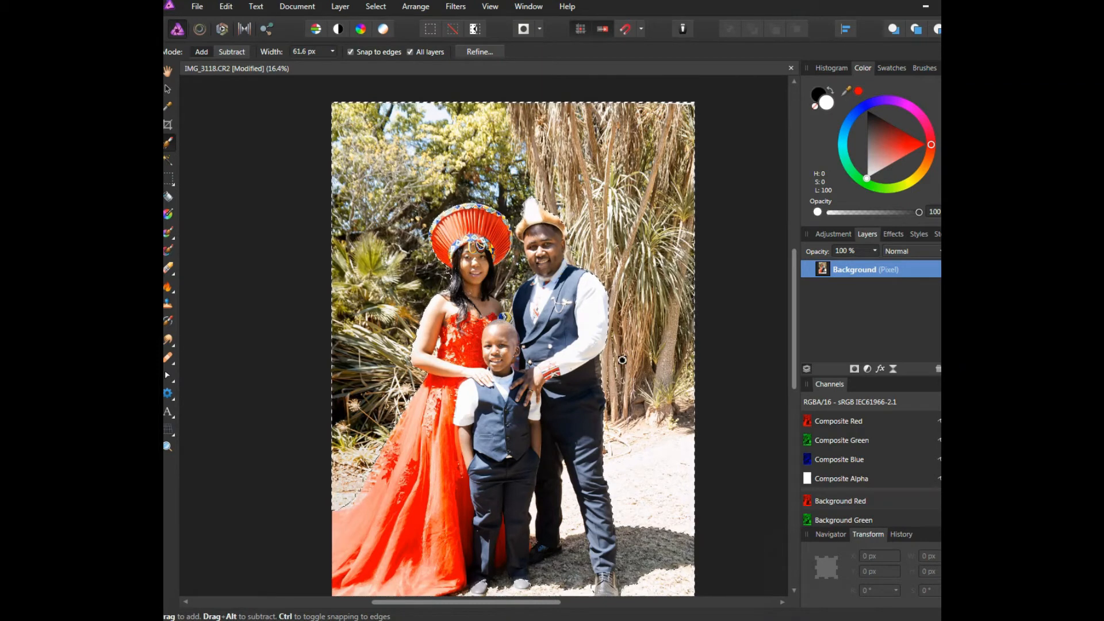
Invert the selection to cover the people and open Refine Selection with its overlay preview, keeping the dialog clear of the photo.
{"action": "left_click", "coordinate": [616, 305]}
{"action": "left_click", "coordinate": [485, 51]}
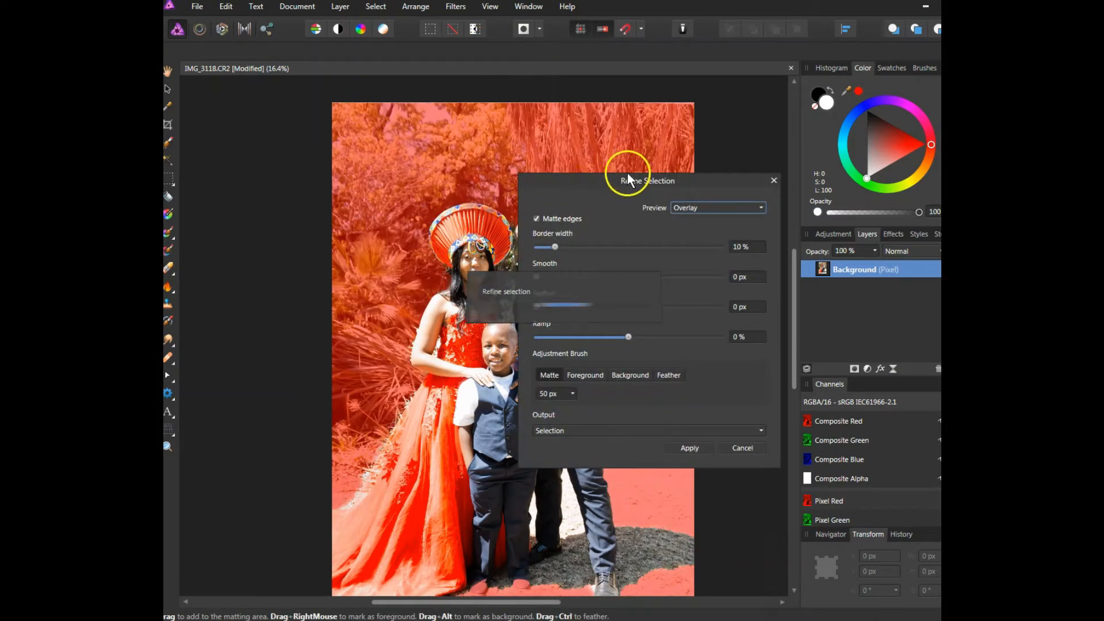
{"action": "left_click_drag", "start_coordinate": [631, 177], "coordinate": [847, 256]}
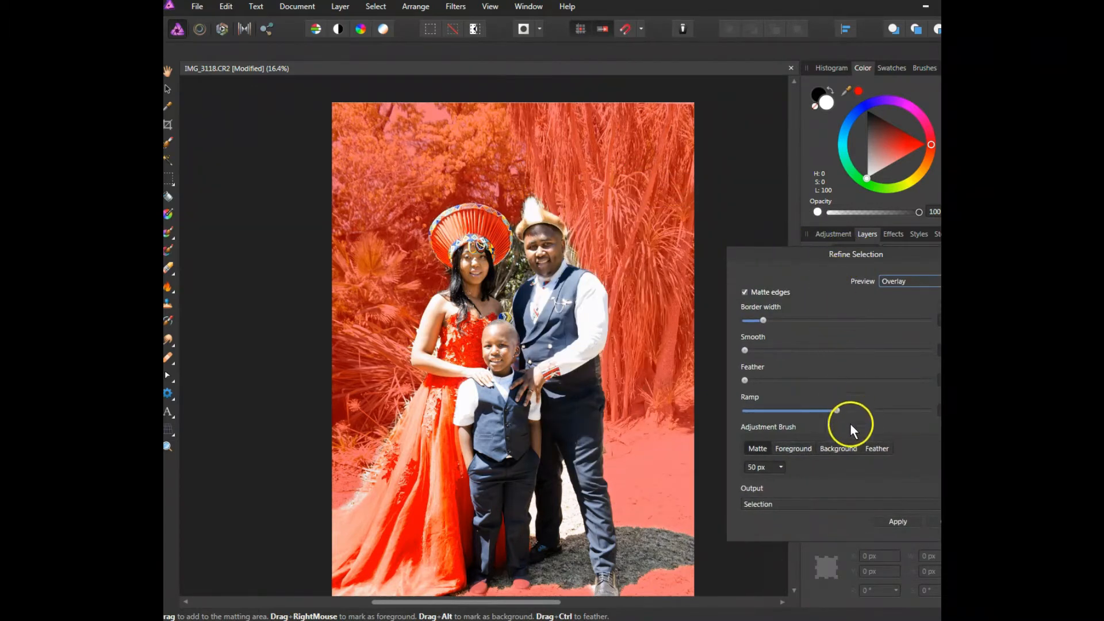
{"action": "left_click_drag", "start_coordinate": [809, 265], "coordinate": [739, 213]}
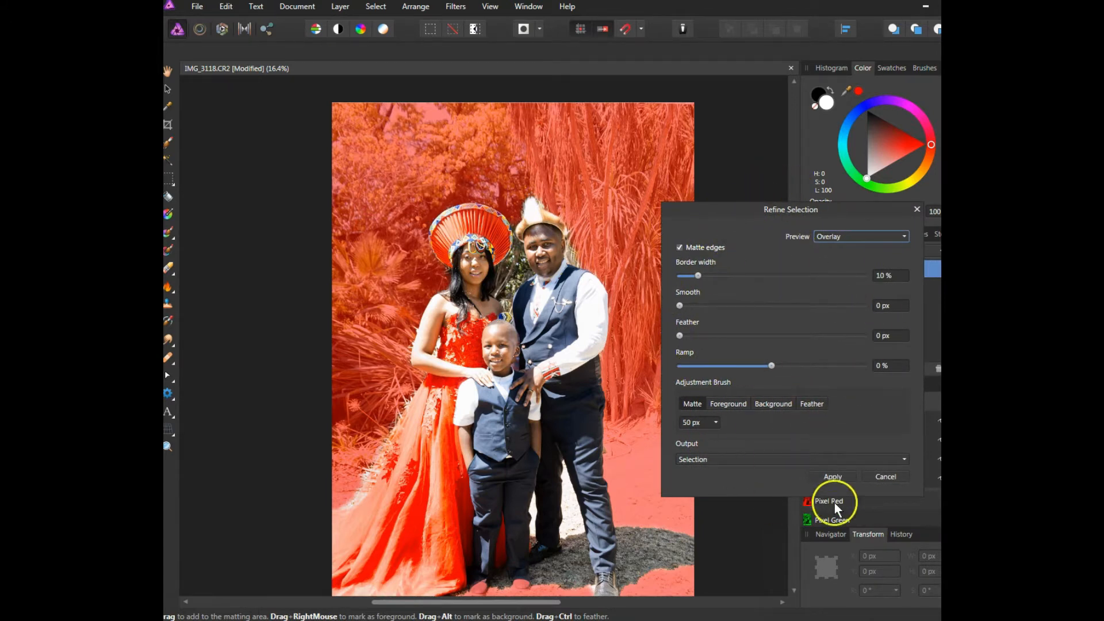
Set the adjustment brush to Background at 233 px and paint out the ground shadow beside the man's leg and shoe.
{"action": "left_click", "coordinate": [771, 405]}
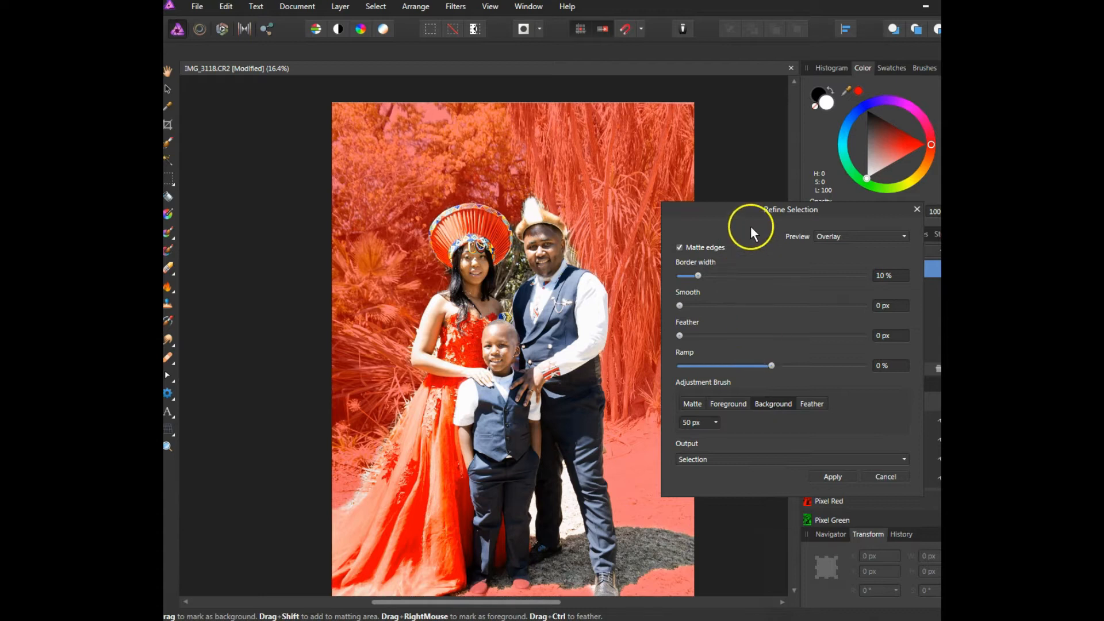
{"action": "left_click_drag", "start_coordinate": [757, 209], "coordinate": [880, 261]}
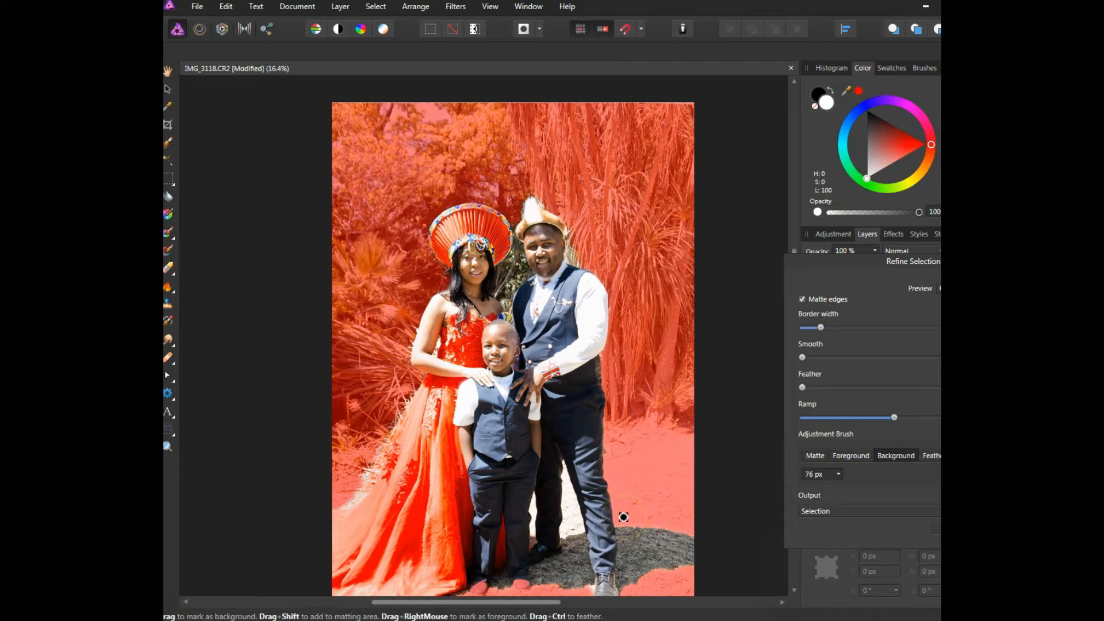
{"action": "key", "text": "bracketright"}
{"action": "key", "text": "bracketright"}
{"action": "key", "text": "bracketright"}
{"action": "key", "text": "bracketright"}
{"action": "scroll", "coordinate": [624, 517], "scroll_direction": "down", "scroll_amount": 2}
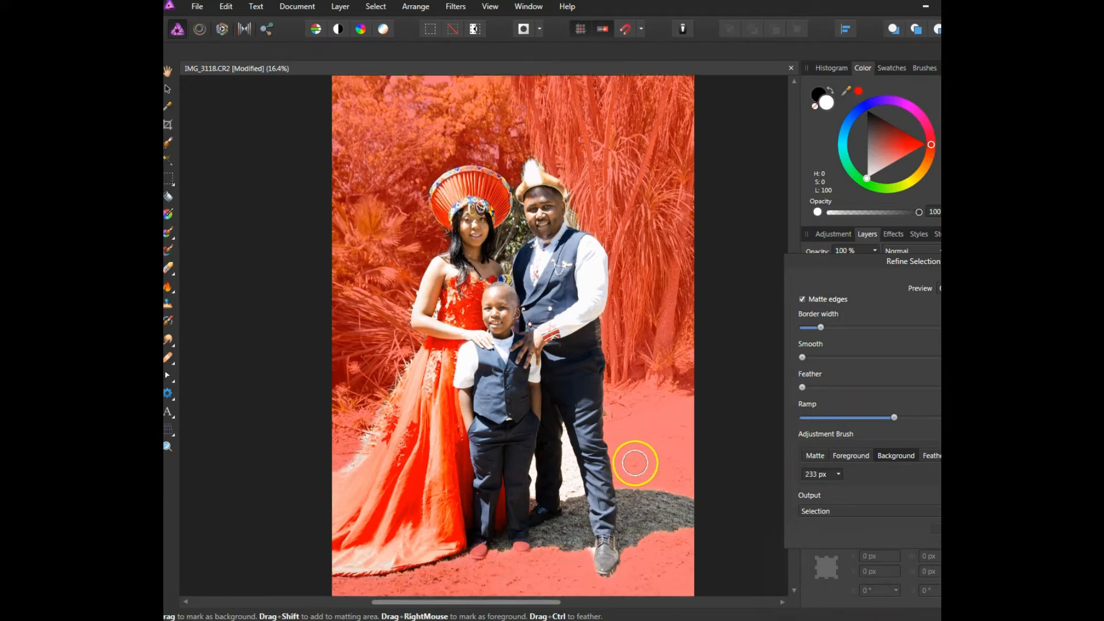
{"action": "mouse_move", "coordinate": [635, 474]}
{"action": "left_mouse_down"}
{"action": "mouse_move", "coordinate": [657, 534]}
{"action": "mouse_move", "coordinate": [693, 515]}
{"action": "mouse_move", "coordinate": [678, 485]}
{"action": "mouse_move", "coordinate": [671, 516]}
{"action": "mouse_move", "coordinate": [667, 483]}
{"action": "mouse_move", "coordinate": [649, 513]}
{"action": "mouse_move", "coordinate": [644, 485]}
{"action": "mouse_move", "coordinate": [644, 553]}
{"action": "left_mouse_up"}
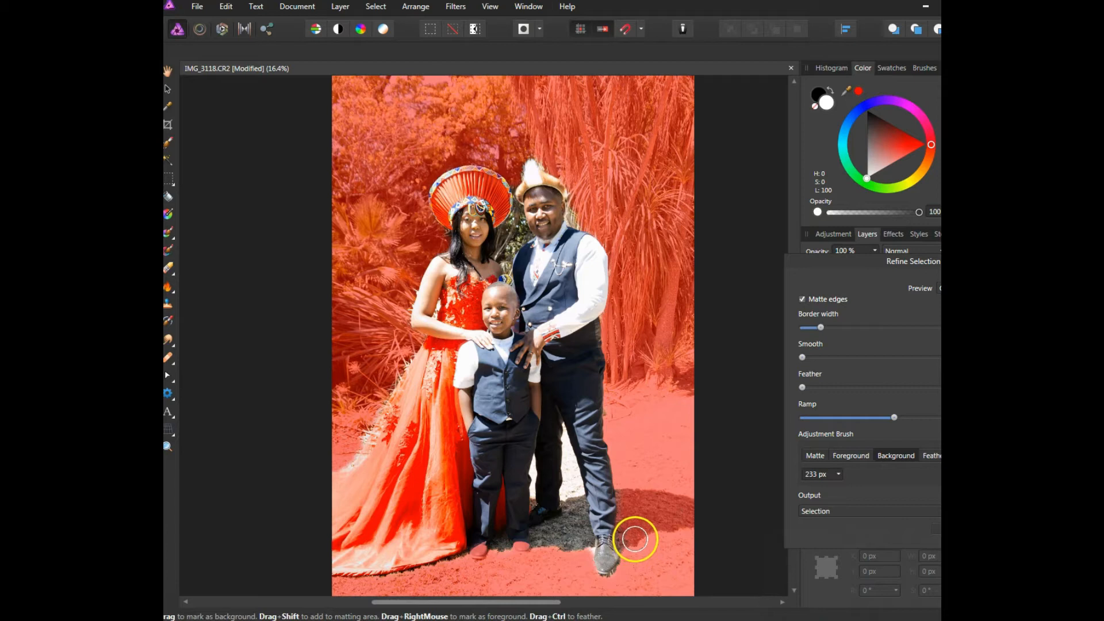
{"action": "left_click", "coordinate": [635, 540]}
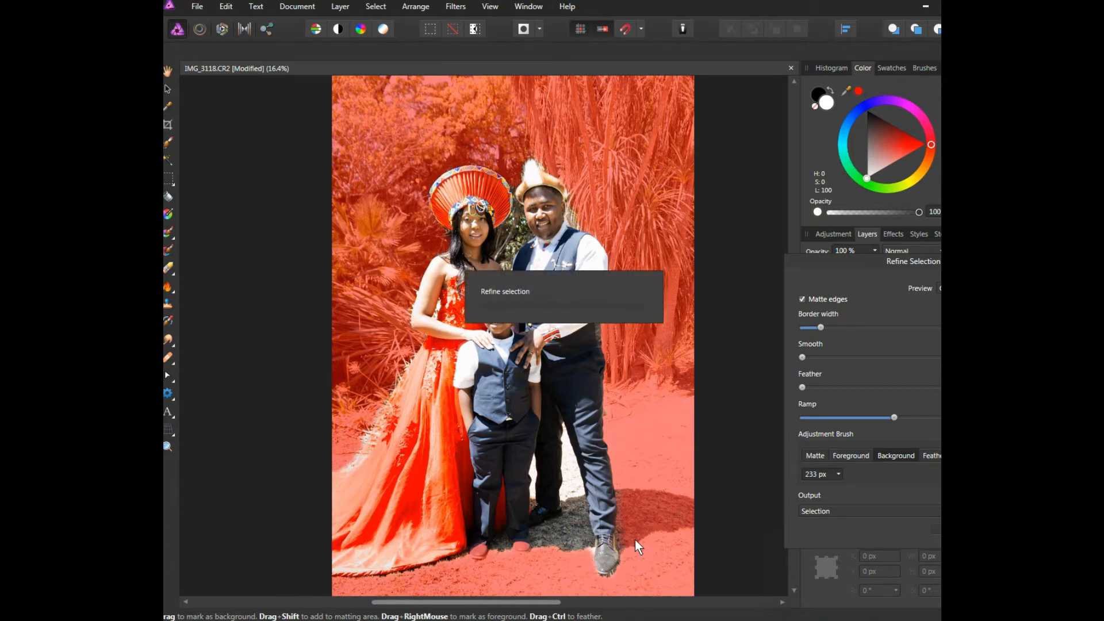
{"action": "left_click", "coordinate": [606, 443]}
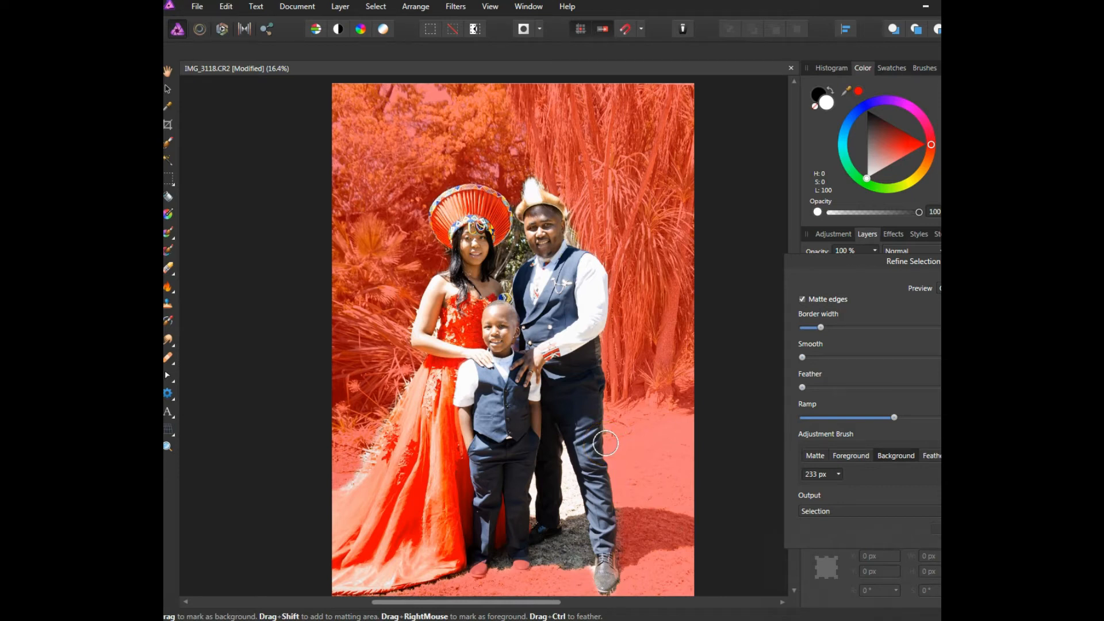
Reduce the Background adjustment brush to 63 px and paint out the leaves between the man's ear and his shoulder.
{"action": "scroll", "coordinate": [606, 444], "scroll_direction": "up", "scroll_amount": 2}
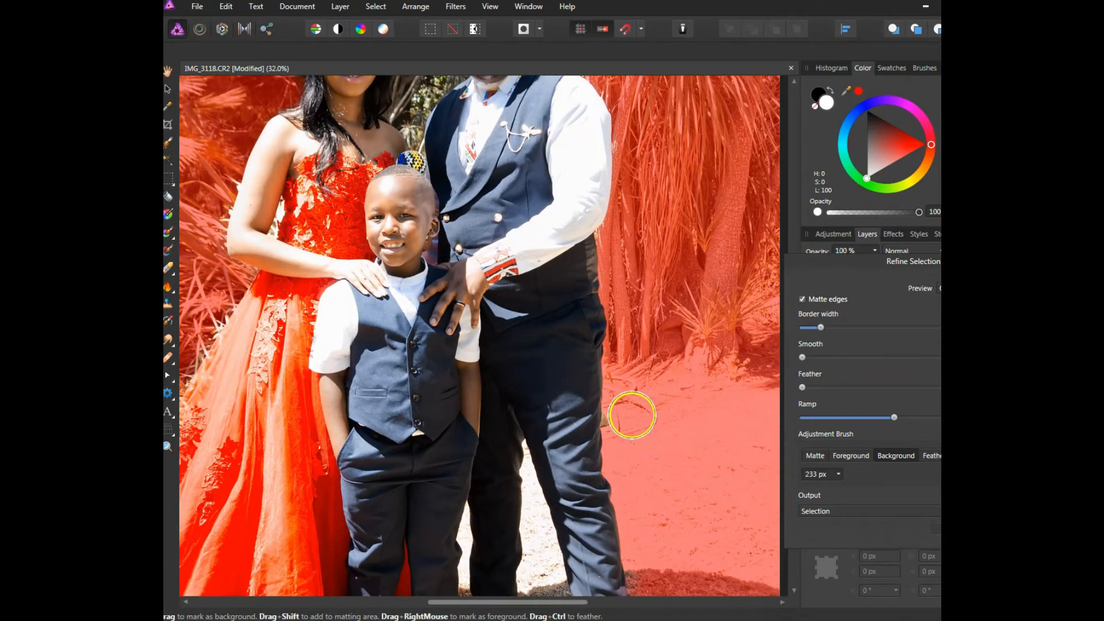
{"action": "scroll", "coordinate": [612, 381], "scroll_direction": "up", "scroll_amount": 2}
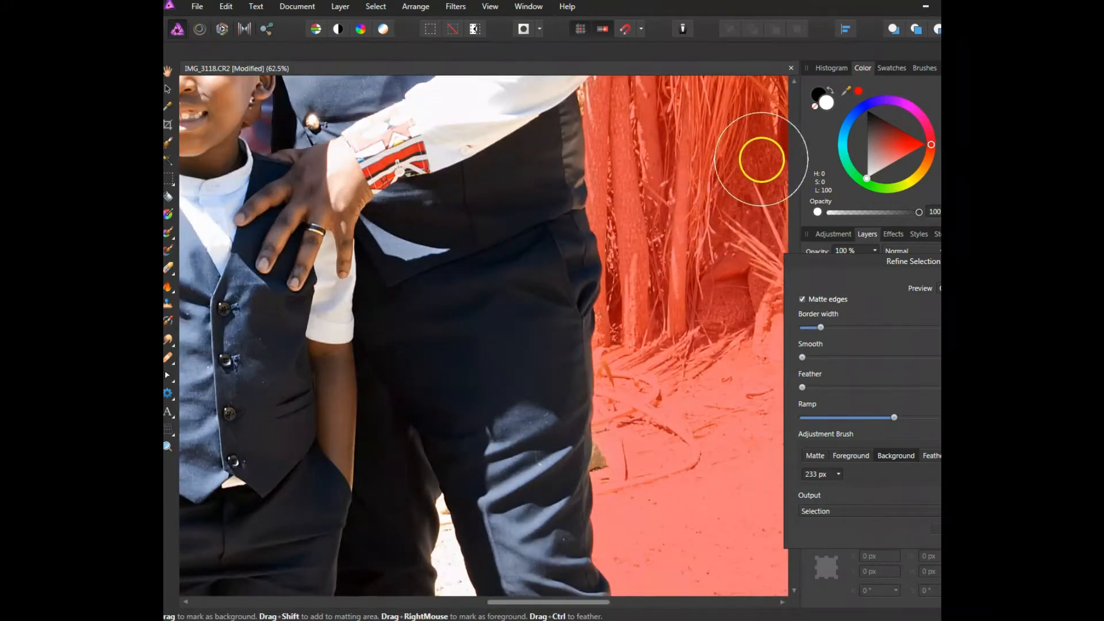
{"action": "scroll", "coordinate": [787, 175], "scroll_direction": "up", "scroll_amount": 10}
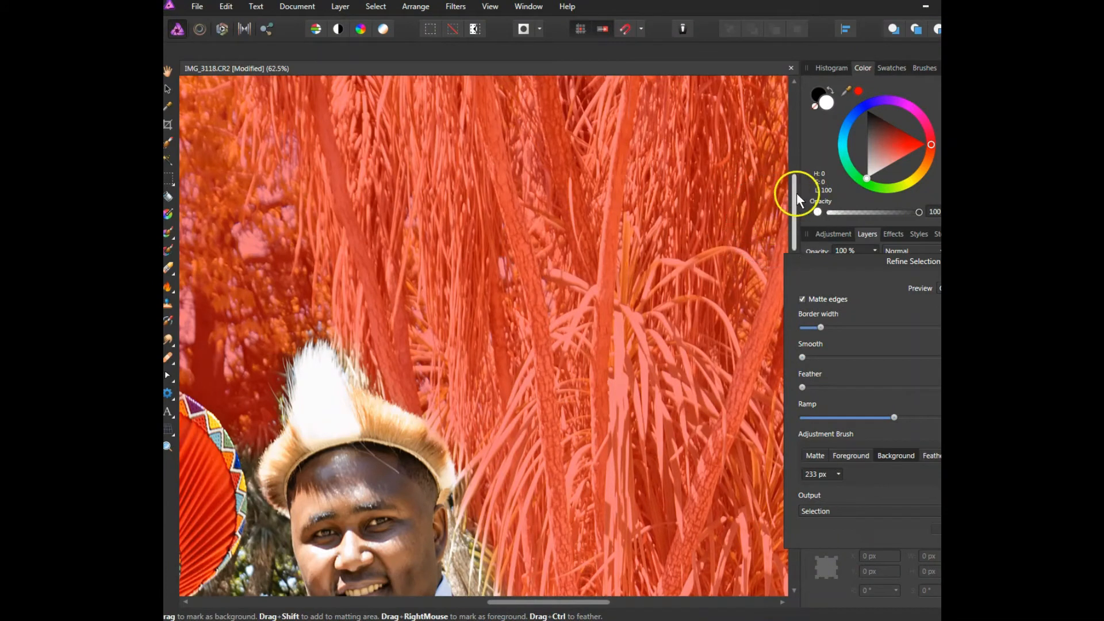
{"action": "left_click_drag", "start_coordinate": [796, 192], "coordinate": [791, 243]}
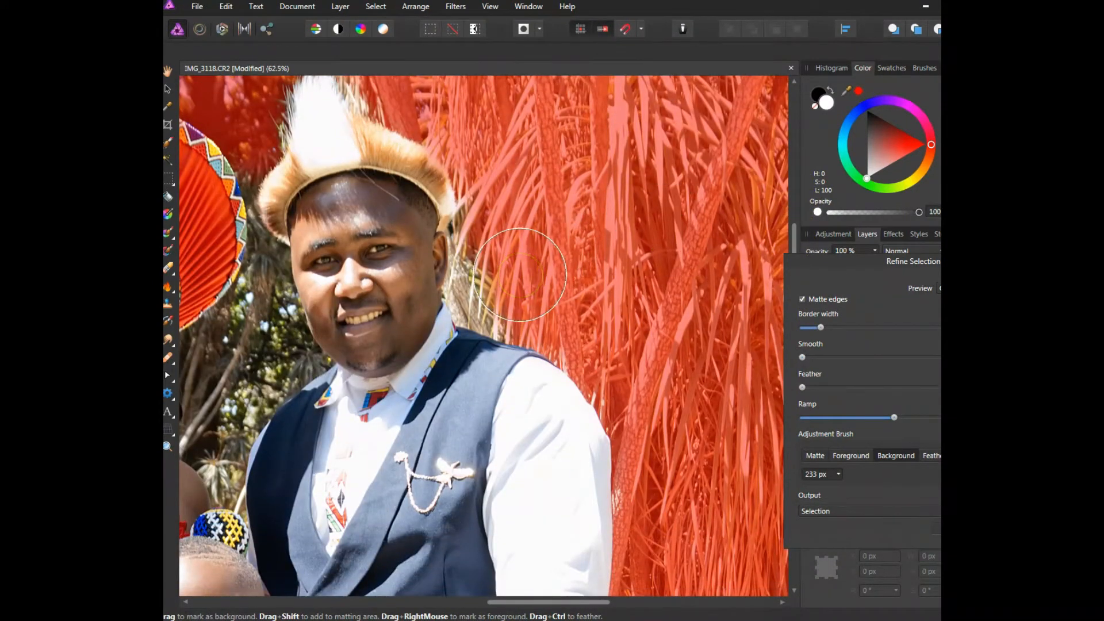
{"action": "key", "text": "bracketleft"}
{"action": "key", "text": "bracketleft"}
{"action": "key", "text": "bracketleft"}
{"action": "key", "text": "bracketleft"}
{"action": "key", "text": "bracketleft"}
{"action": "key", "text": "bracketleft"}
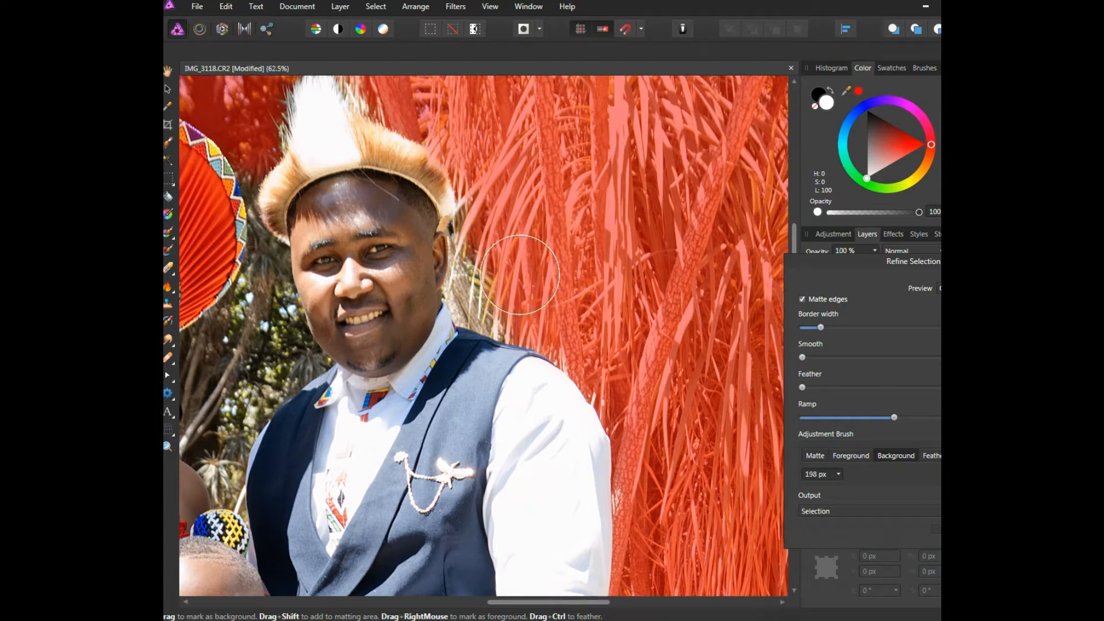
{"action": "key", "text": "bracketleft"}
{"action": "key", "text": "bracketleft"}
{"action": "mouse_move", "coordinate": [506, 275]}
{"action": "left_mouse_down"}
{"action": "mouse_move", "coordinate": [481, 266]}
{"action": "mouse_move", "coordinate": [509, 314]}
{"action": "mouse_move", "coordinate": [480, 252]}
{"action": "mouse_move", "coordinate": [474, 290]}
{"action": "mouse_move", "coordinate": [494, 311]}
{"action": "mouse_move", "coordinate": [552, 330]}
{"action": "left_mouse_up"}
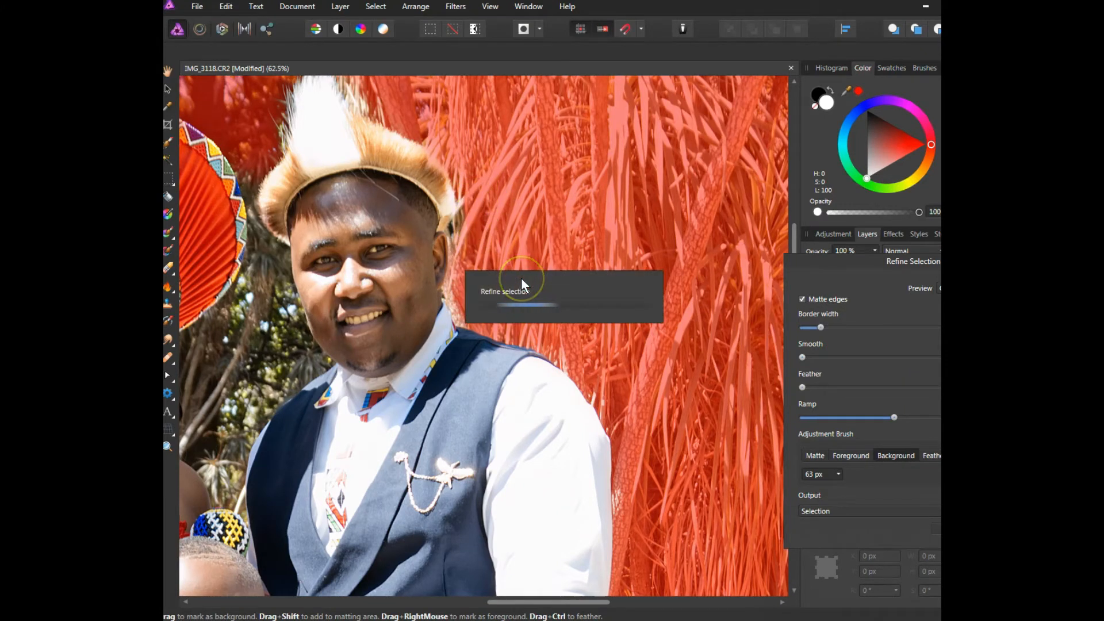
{"action": "left_click", "coordinate": [496, 249]}
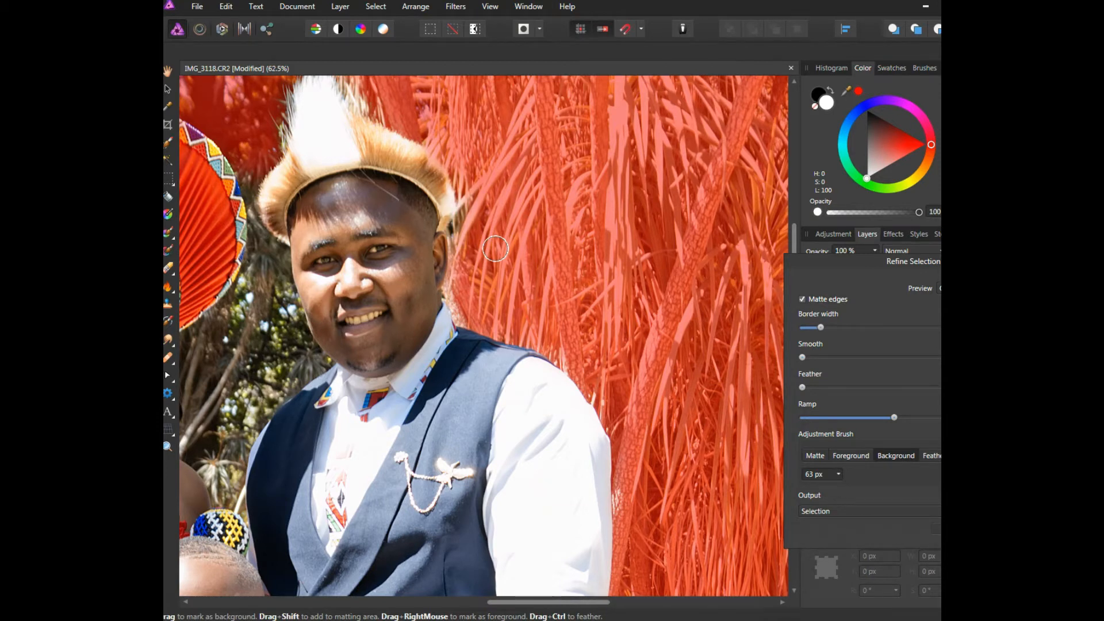
Switch the adjustment brush to Foreground and paint the missing outer rim of the woman's red hat back into the selection.
{"action": "scroll", "coordinate": [496, 249], "scroll_direction": "down", "scroll_amount": 2}
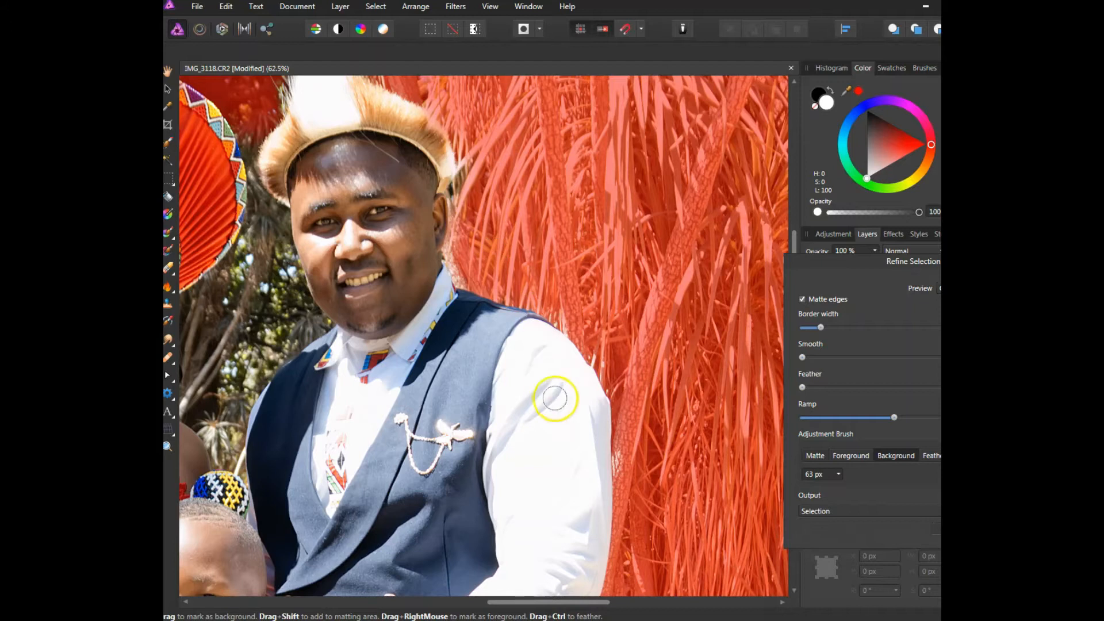
{"action": "left_click_drag", "start_coordinate": [564, 604], "coordinate": [440, 611]}
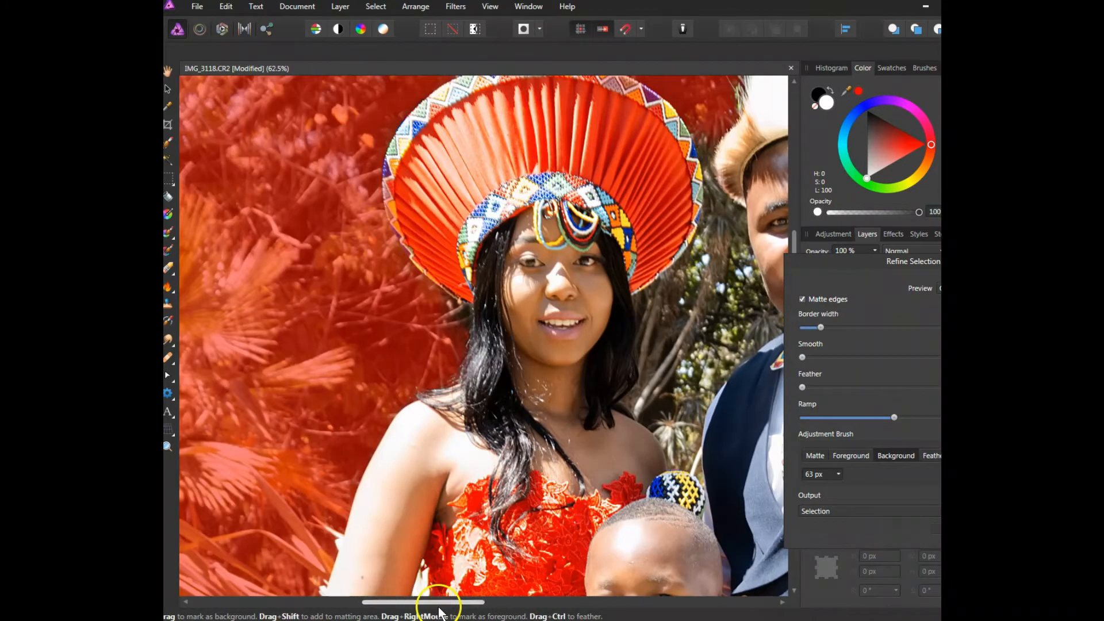
{"action": "scroll", "coordinate": [448, 362], "scroll_direction": "up", "scroll_amount": 2}
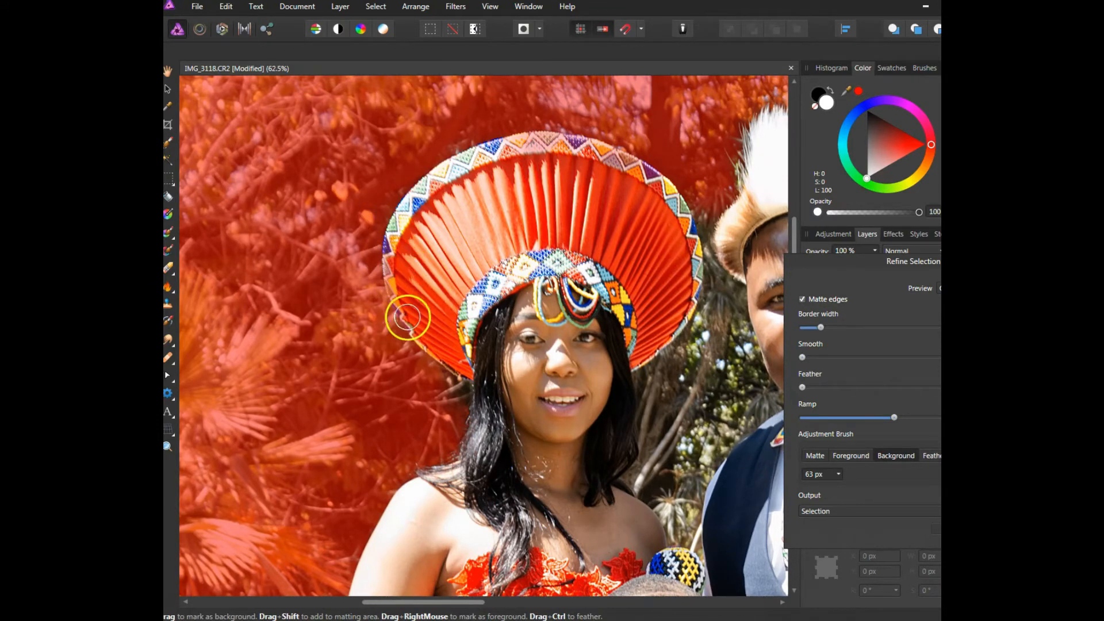
{"action": "left_click", "coordinate": [865, 456]}
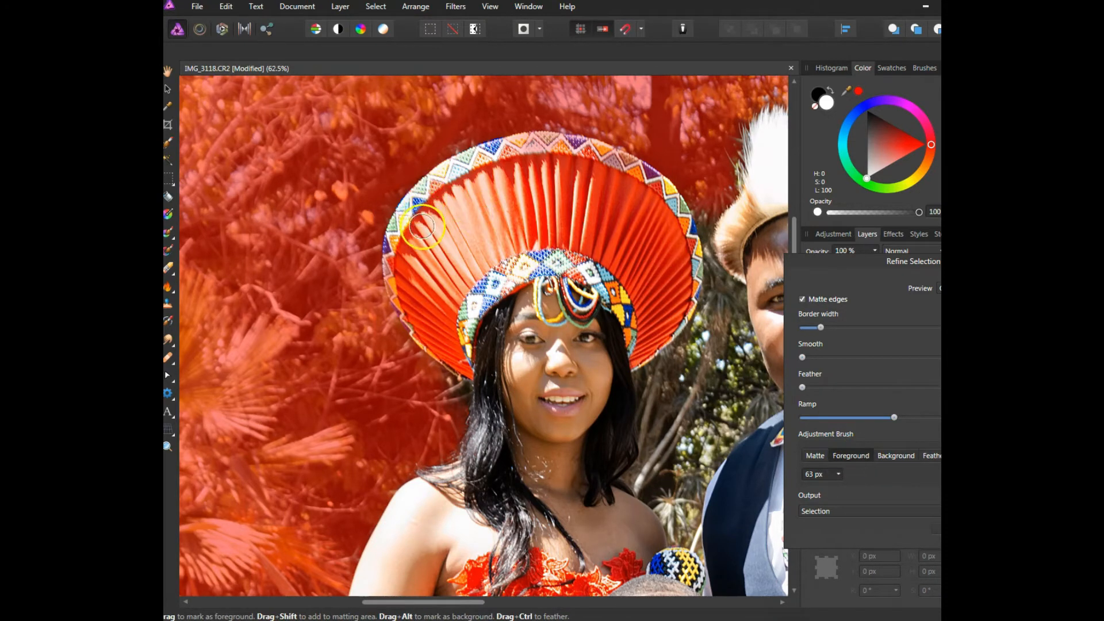
{"action": "mouse_move", "coordinate": [399, 248]}
{"action": "left_mouse_down"}
{"action": "mouse_move", "coordinate": [402, 308]}
{"action": "mouse_move", "coordinate": [414, 319]}
{"action": "left_mouse_up"}
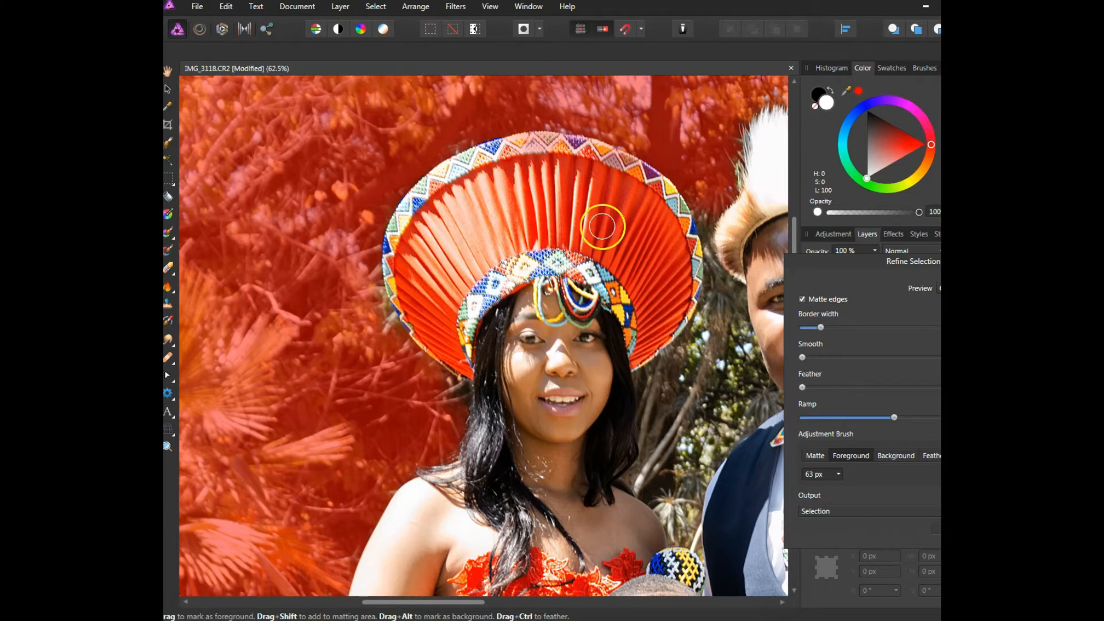
{"action": "scroll", "coordinate": [545, 252], "scroll_direction": "down", "scroll_amount": 3}
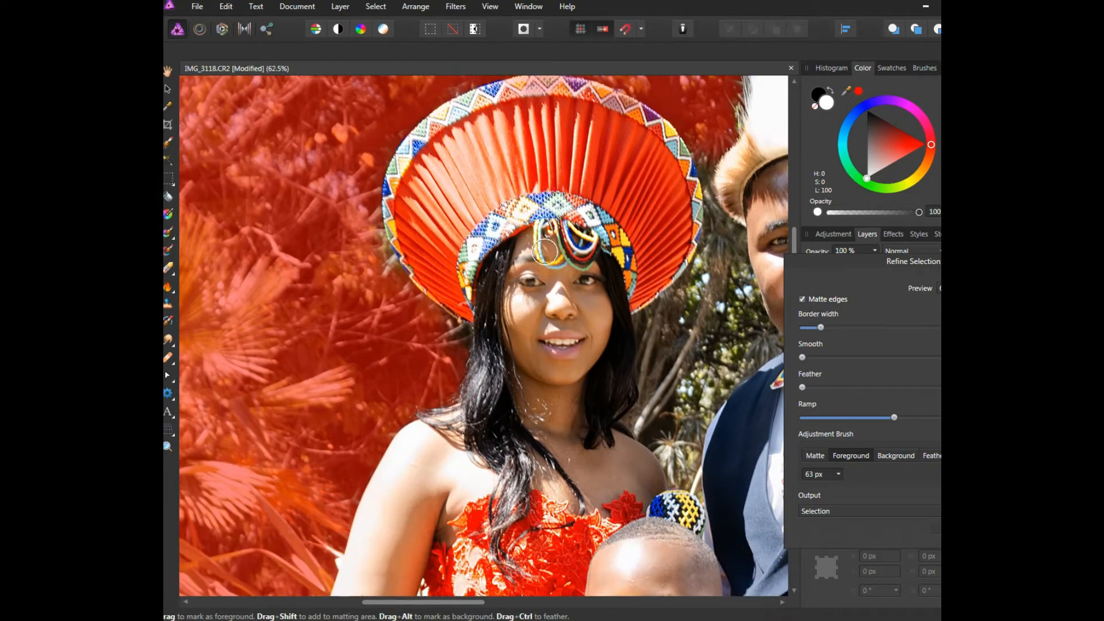
Switch the adjustment brush to Background and paint out the bright ground along the outer edge of the red dress's train.
{"action": "scroll", "coordinate": [545, 252], "scroll_direction": "down", "scroll_amount": 3}
{"action": "scroll", "coordinate": [545, 252], "scroll_direction": "down", "scroll_amount": 4}
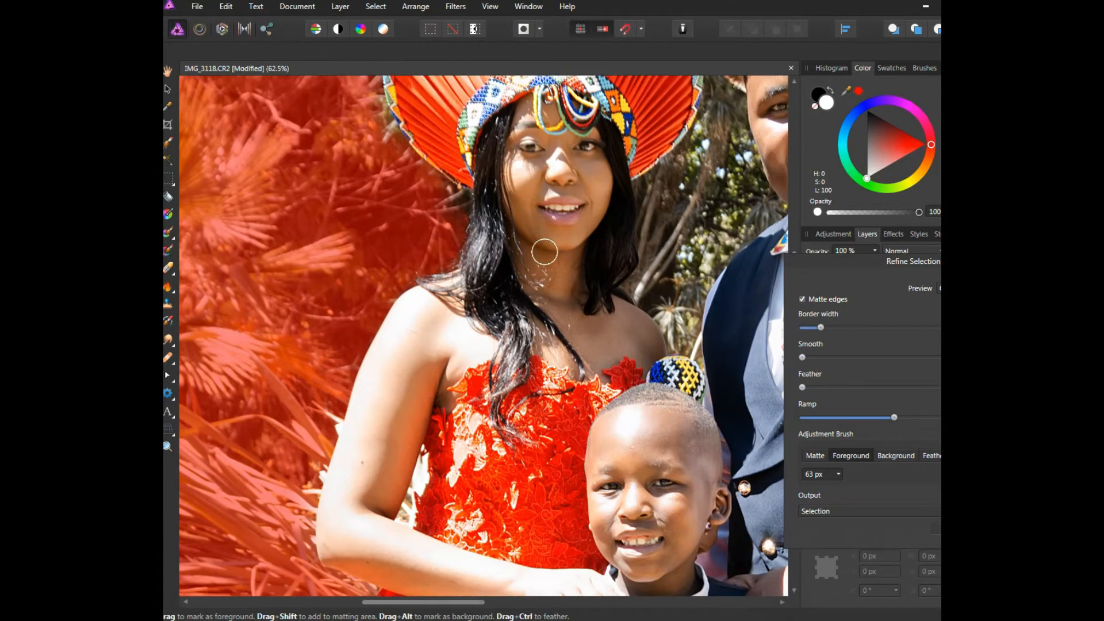
{"action": "scroll", "coordinate": [544, 252], "scroll_direction": "down", "scroll_amount": 20}
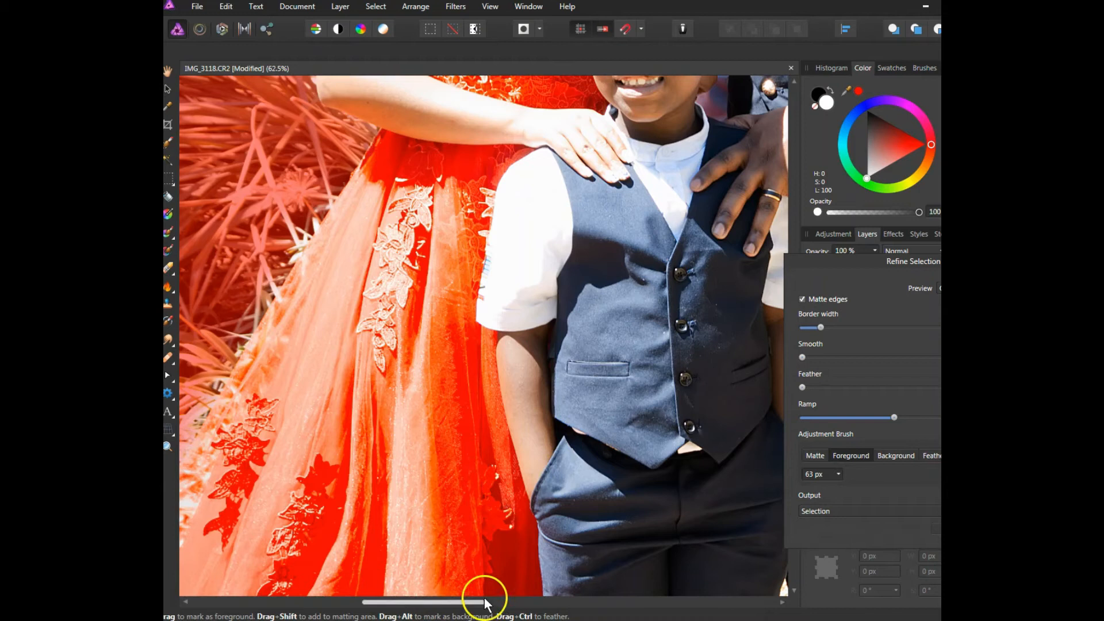
{"action": "left_click_drag", "start_coordinate": [426, 604], "coordinate": [364, 604]}
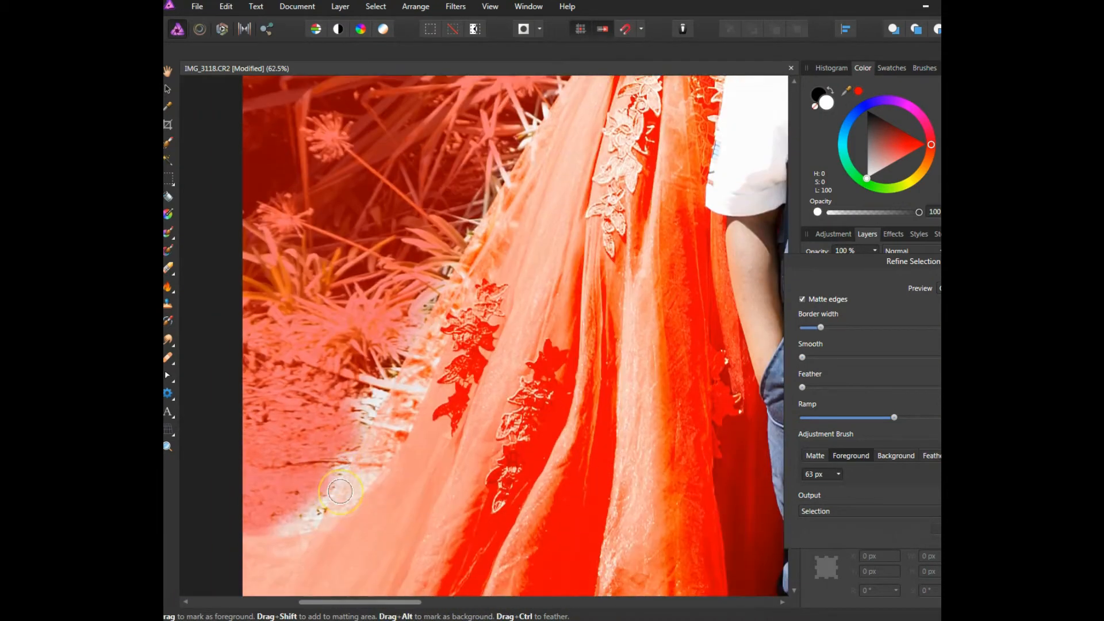
{"action": "scroll", "coordinate": [340, 491], "scroll_direction": "down", "scroll_amount": 2}
{"action": "mouse_move", "coordinate": [374, 280]}
{"action": "left_mouse_down"}
{"action": "mouse_move", "coordinate": [372, 297]}
{"action": "mouse_move", "coordinate": [391, 315]}
{"action": "left_mouse_up"}
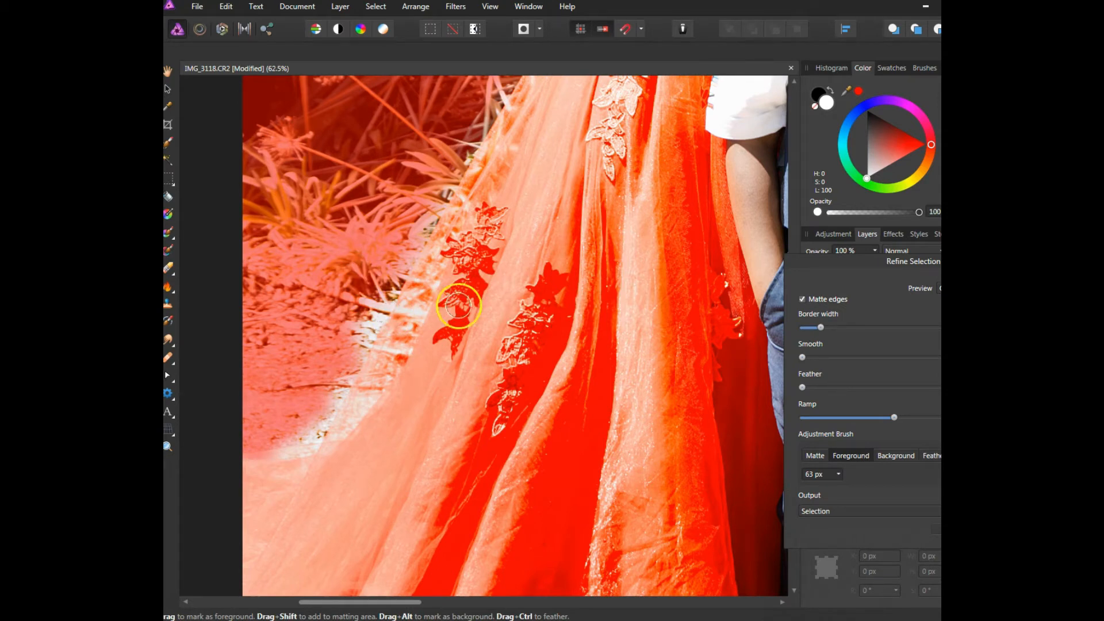
{"action": "left_click", "coordinate": [893, 457]}
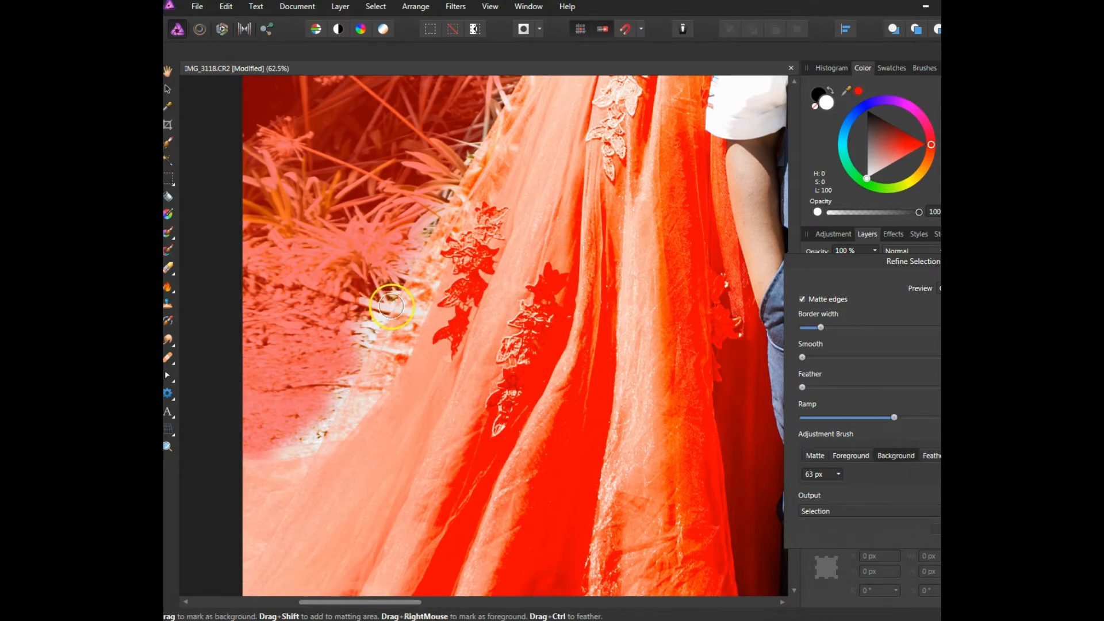
{"action": "mouse_move", "coordinate": [362, 286]}
{"action": "left_mouse_down"}
{"action": "mouse_move", "coordinate": [293, 434]}
{"action": "mouse_move", "coordinate": [234, 443]}
{"action": "left_mouse_up"}
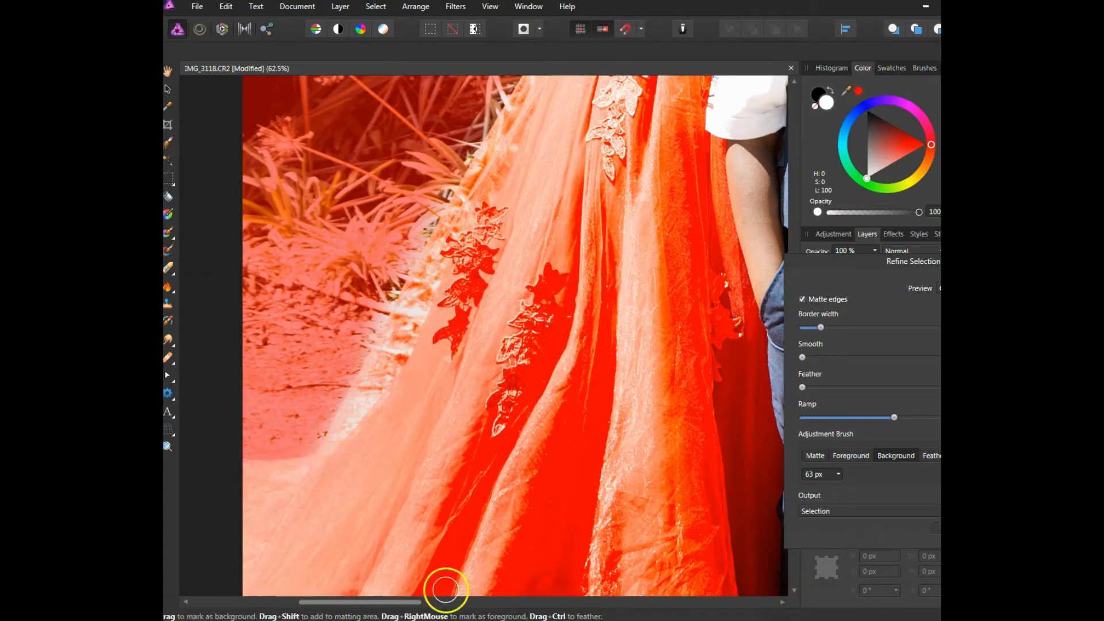
Switch the adjustment brush to Foreground and paint the boy's two shoes and the edge of the man's front shoe back into the selection.
{"action": "left_click_drag", "start_coordinate": [416, 603], "coordinate": [505, 610]}
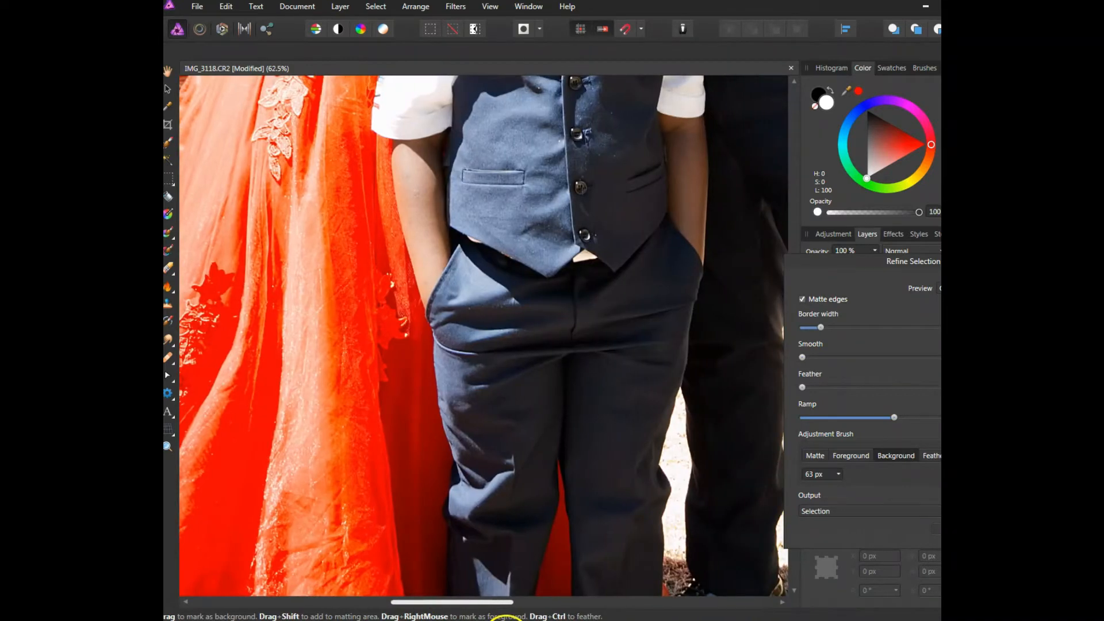
{"action": "scroll", "coordinate": [518, 552], "scroll_direction": "down", "scroll_amount": 5}
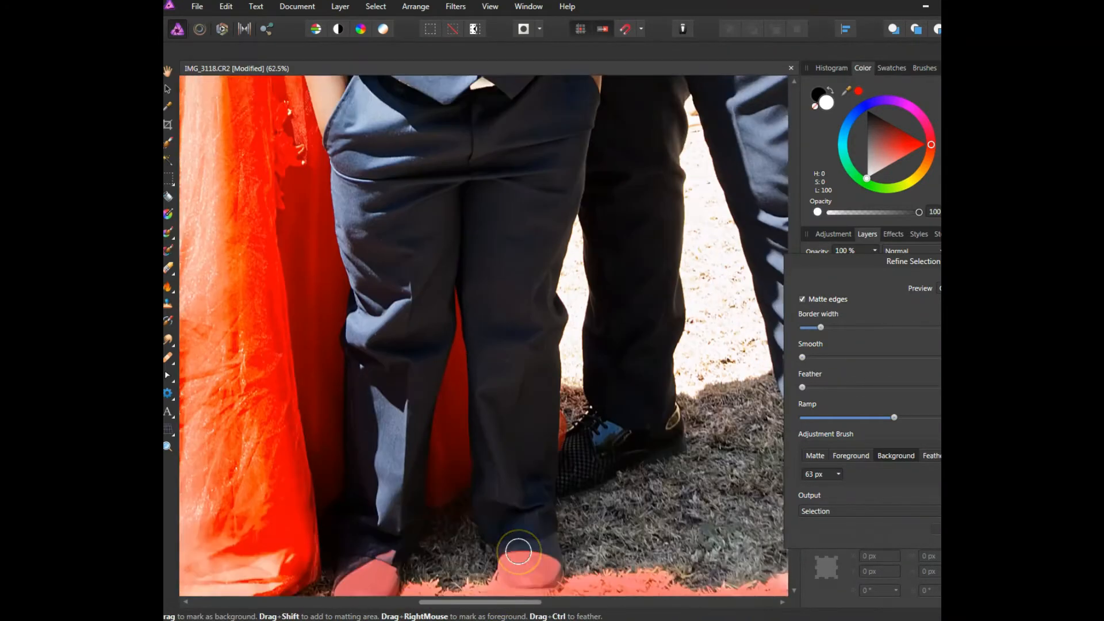
{"action": "scroll", "coordinate": [518, 552], "scroll_direction": "down", "scroll_amount": 1}
{"action": "mouse_move", "coordinate": [518, 517]}
{"action": "left_mouse_down"}
{"action": "mouse_move", "coordinate": [432, 423]}
{"action": "mouse_move", "coordinate": [407, 334]}
{"action": "mouse_move", "coordinate": [316, 335]}
{"action": "mouse_move", "coordinate": [412, 351]}
{"action": "mouse_move", "coordinate": [456, 319]}
{"action": "mouse_move", "coordinate": [576, 369]}
{"action": "mouse_move", "coordinate": [550, 315]}
{"action": "mouse_move", "coordinate": [710, 357]}
{"action": "mouse_move", "coordinate": [732, 383]}
{"action": "left_mouse_up"}
{"action": "left_click", "coordinate": [809, 453]}
{"action": "left_click", "coordinate": [845, 458]}
{"action": "mouse_move", "coordinate": [368, 277]}
{"action": "left_mouse_down"}
{"action": "mouse_move", "coordinate": [368, 340]}
{"action": "mouse_move", "coordinate": [388, 301]}
{"action": "mouse_move", "coordinate": [375, 341]}
{"action": "mouse_move", "coordinate": [350, 321]}
{"action": "mouse_move", "coordinate": [351, 349]}
{"action": "mouse_move", "coordinate": [362, 338]}
{"action": "mouse_move", "coordinate": [370, 352]}
{"action": "mouse_move", "coordinate": [393, 333]}
{"action": "left_mouse_up"}
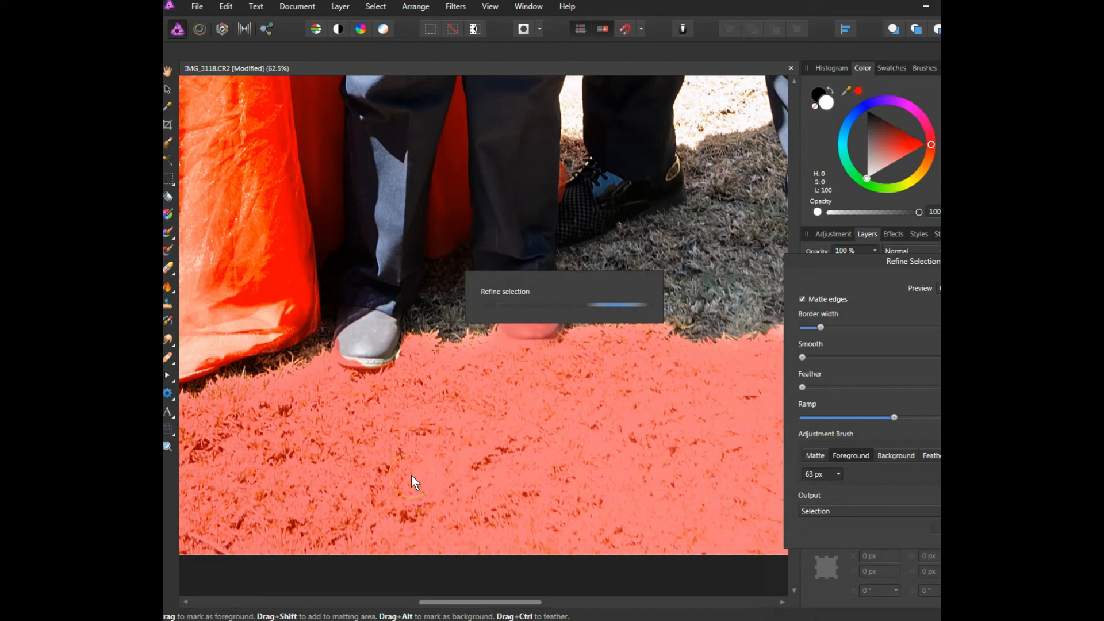
{"action": "mouse_move", "coordinate": [540, 301]}
{"action": "left_mouse_down"}
{"action": "mouse_move", "coordinate": [543, 329]}
{"action": "mouse_move", "coordinate": [550, 317]}
{"action": "mouse_move", "coordinate": [520, 316]}
{"action": "mouse_move", "coordinate": [520, 304]}
{"action": "mouse_move", "coordinate": [515, 323]}
{"action": "mouse_move", "coordinate": [540, 326]}
{"action": "mouse_move", "coordinate": [518, 312]}
{"action": "left_mouse_up"}
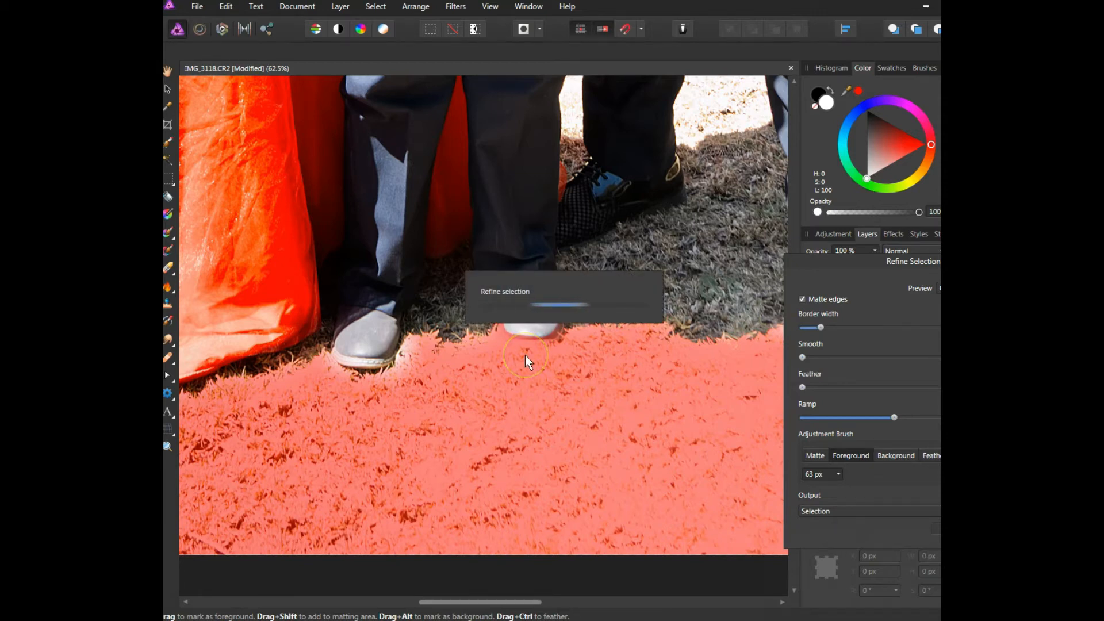
{"action": "mouse_move", "coordinate": [536, 329]}
{"action": "left_mouse_down"}
{"action": "mouse_move", "coordinate": [502, 327]}
{"action": "mouse_move", "coordinate": [505, 338]}
{"action": "left_mouse_up"}
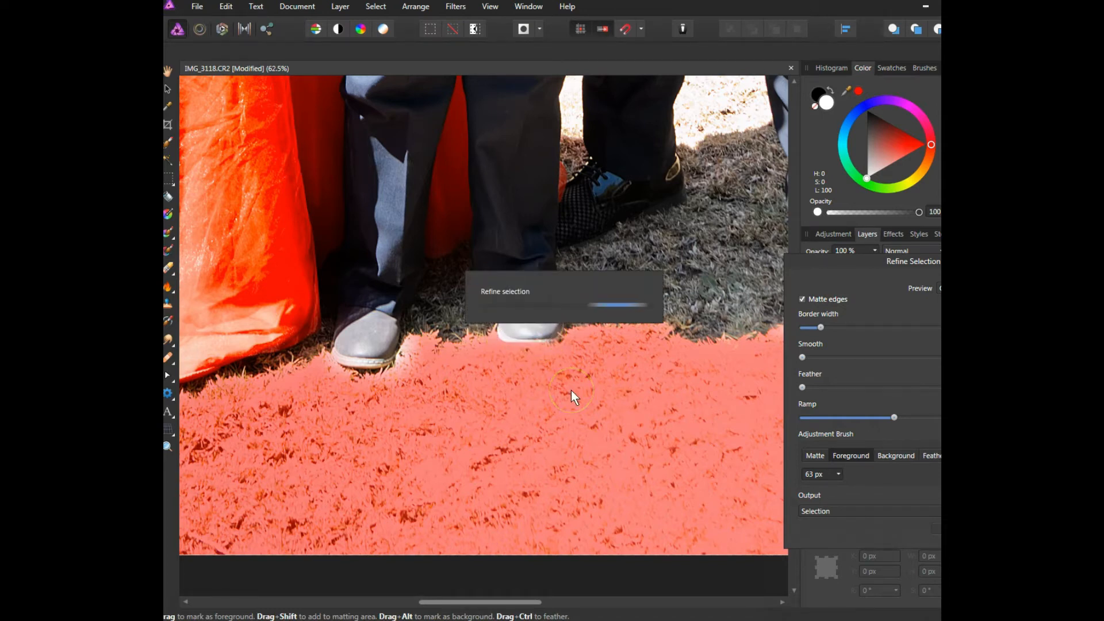
{"action": "mouse_move", "coordinate": [574, 357]}
{"action": "left_mouse_down"}
{"action": "mouse_move", "coordinate": [572, 323]}
{"action": "mouse_move", "coordinate": [552, 328]}
{"action": "left_mouse_up"}
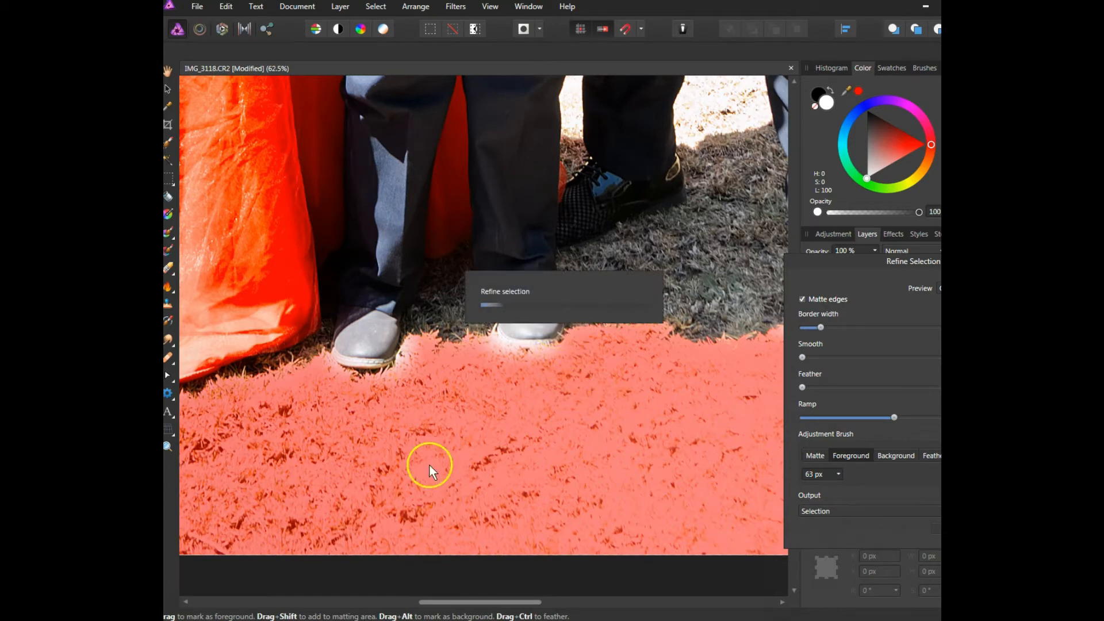
{"action": "left_click_drag", "start_coordinate": [467, 610], "coordinate": [530, 612]}
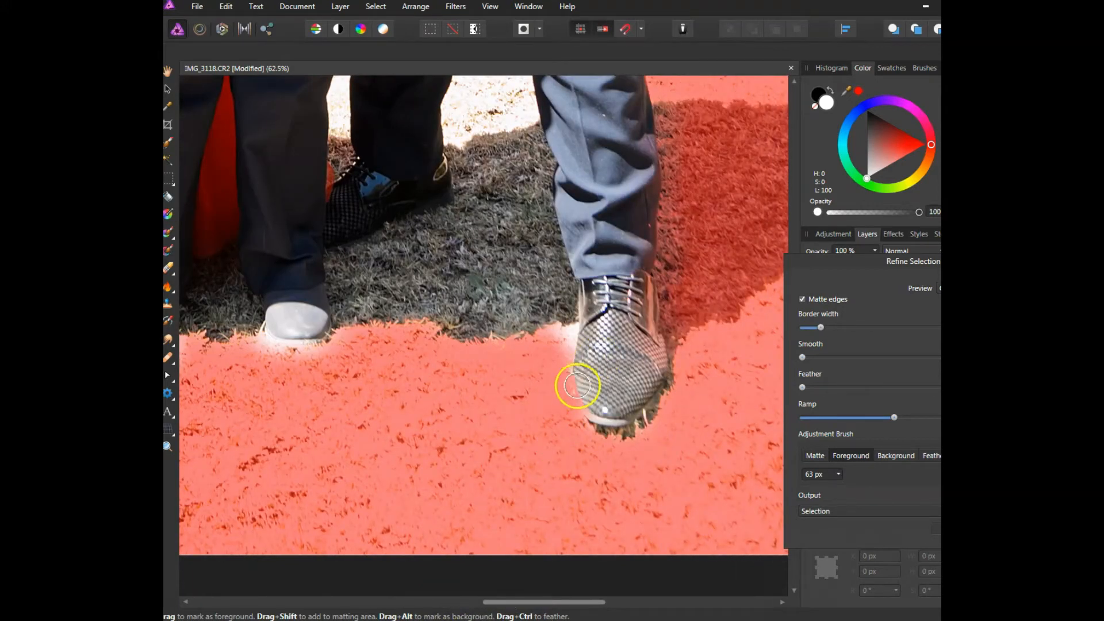
{"action": "left_click_drag", "start_coordinate": [587, 395], "coordinate": [620, 439]}
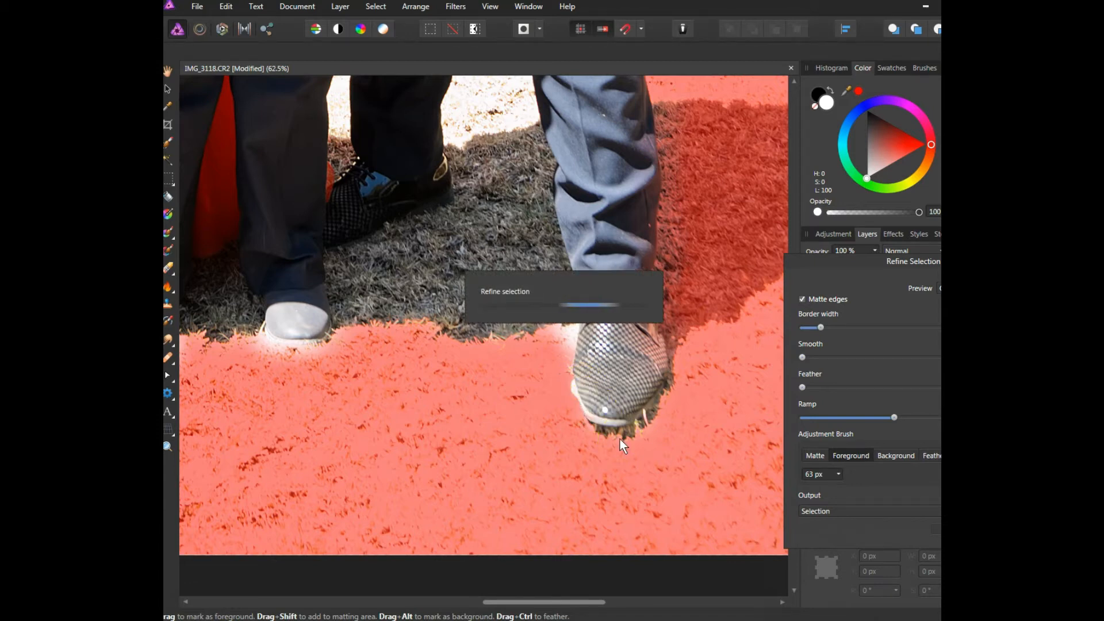
Paint the beaded upper rim of the woman's red hat fully into the selection with the Foreground adjustment brush.
{"action": "scroll", "coordinate": [620, 439], "scroll_direction": "up", "scroll_amount": 1}
{"action": "scroll", "coordinate": [620, 439], "scroll_direction": "up", "scroll_amount": 4}
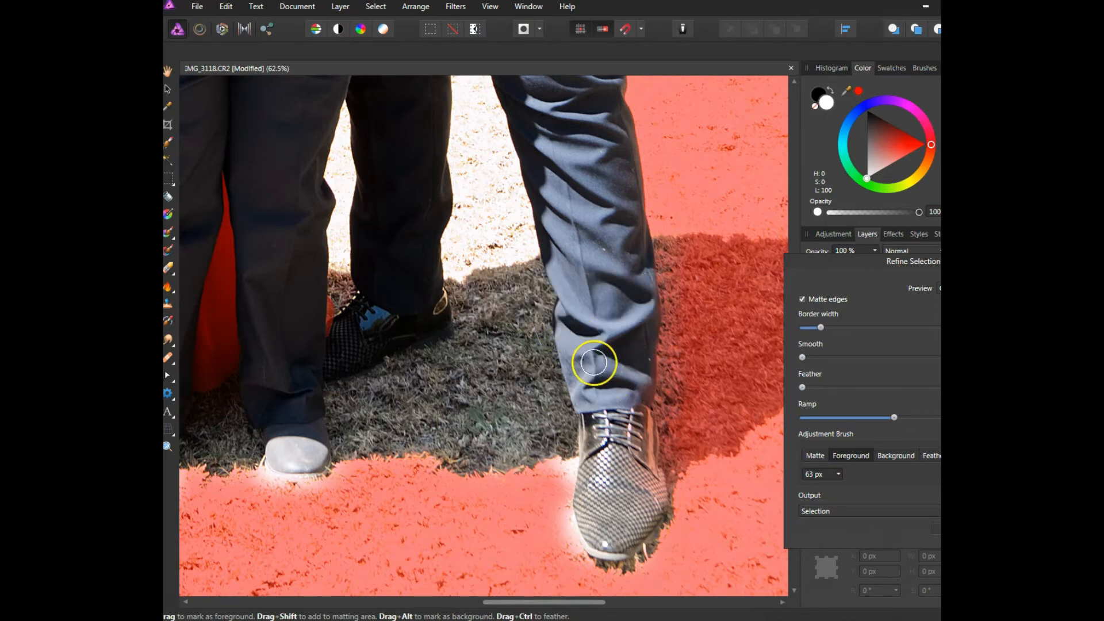
{"action": "scroll", "coordinate": [594, 357], "scroll_direction": "up", "scroll_amount": 6}
{"action": "scroll", "coordinate": [594, 363], "scroll_direction": "up", "scroll_amount": 8}
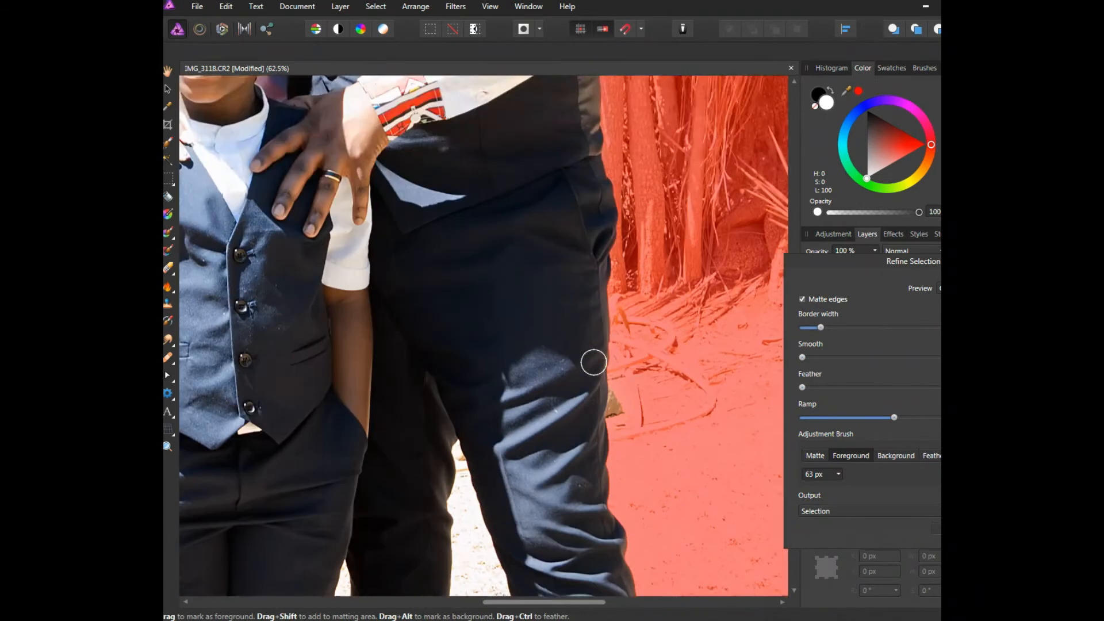
{"action": "scroll", "coordinate": [594, 363], "scroll_direction": "up", "scroll_amount": 8}
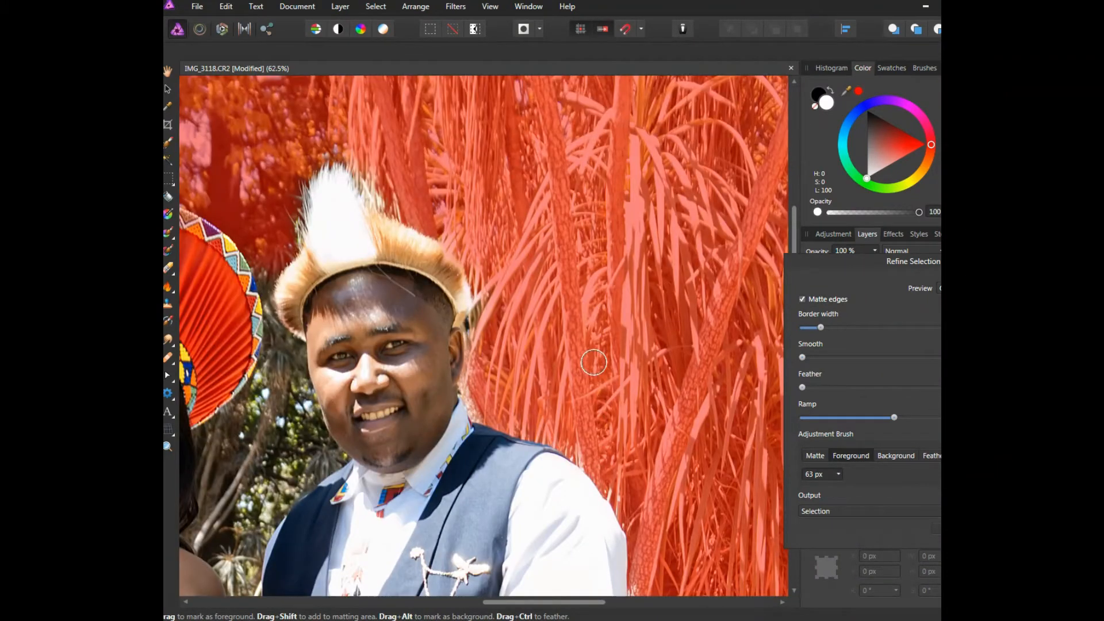
{"action": "scroll", "coordinate": [594, 363], "scroll_direction": "up", "scroll_amount": 3}
{"action": "left_click_drag", "start_coordinate": [542, 601], "coordinate": [454, 572]}
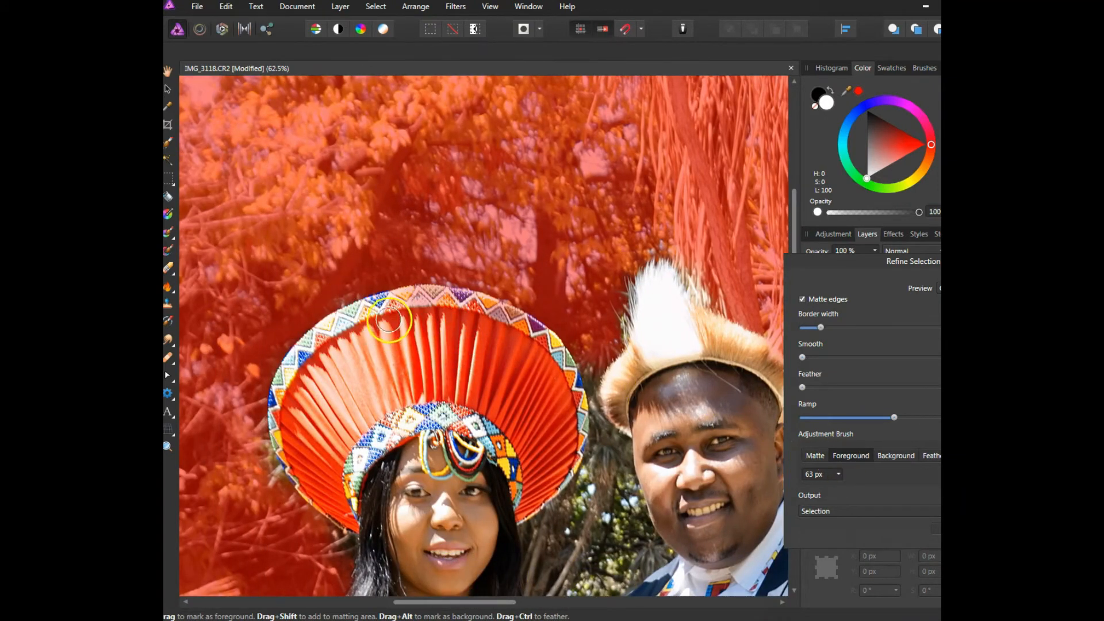
{"action": "mouse_move", "coordinate": [426, 307]}
{"action": "left_mouse_down"}
{"action": "mouse_move", "coordinate": [496, 318]}
{"action": "mouse_move", "coordinate": [557, 357]}
{"action": "mouse_move", "coordinate": [563, 386]}
{"action": "left_mouse_up"}
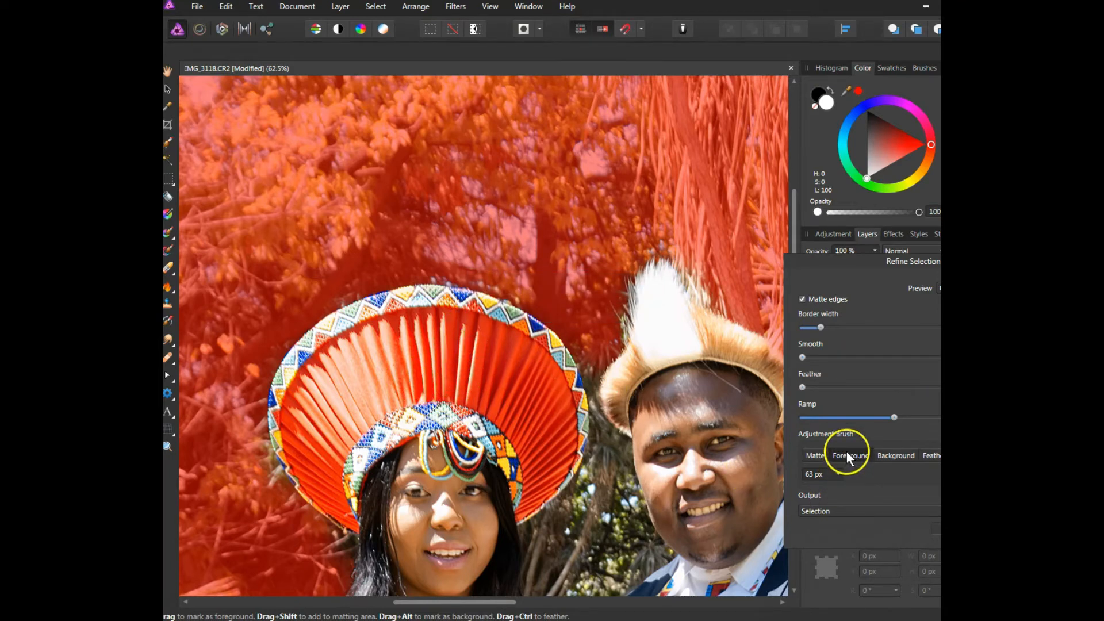
Set the adjustment brush to Background and inspect the foliage gap between the woman and the man.
{"action": "left_click", "coordinate": [895, 457]}
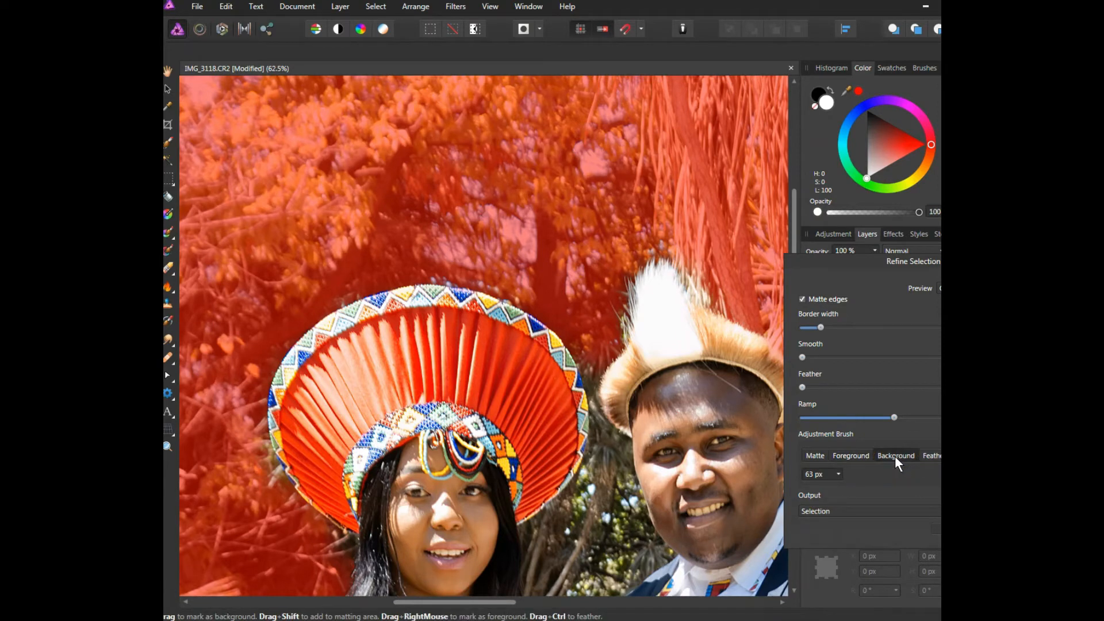
{"action": "left_click", "coordinate": [841, 458]}
{"action": "scroll", "coordinate": [592, 463], "scroll_direction": "down", "scroll_amount": 5}
{"action": "scroll", "coordinate": [595, 466], "scroll_direction": "down", "scroll_amount": 2}
{"action": "mouse_move", "coordinate": [595, 466]}
{"action": "left_mouse_down"}
{"action": "mouse_move", "coordinate": [602, 438]}
{"action": "mouse_move", "coordinate": [494, 232]}
{"action": "mouse_move", "coordinate": [546, 431]}
{"action": "mouse_move", "coordinate": [576, 301]}
{"action": "mouse_move", "coordinate": [519, 414]}
{"action": "mouse_move", "coordinate": [571, 321]}
{"action": "mouse_move", "coordinate": [548, 409]}
{"action": "mouse_move", "coordinate": [658, 349]}
{"action": "mouse_move", "coordinate": [626, 357]}
{"action": "mouse_move", "coordinate": [580, 405]}
{"action": "left_mouse_up"}
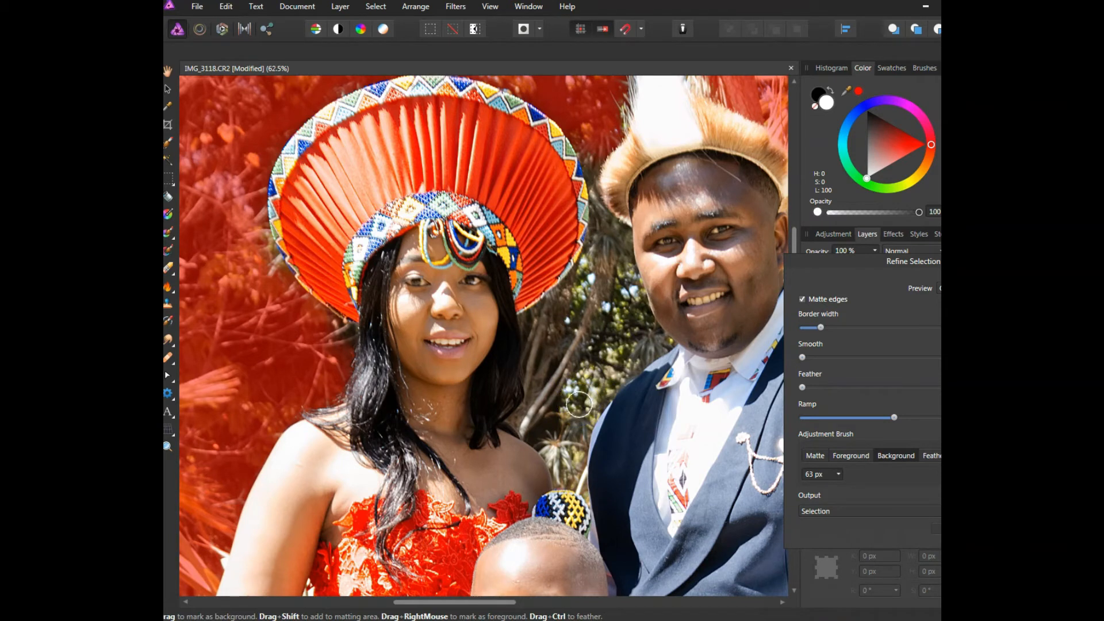
Check the overlay over the whole photo and apply the refinement with Selection as the output.
{"action": "scroll", "coordinate": [579, 404], "scroll_direction": "down", "scroll_amount": 6}
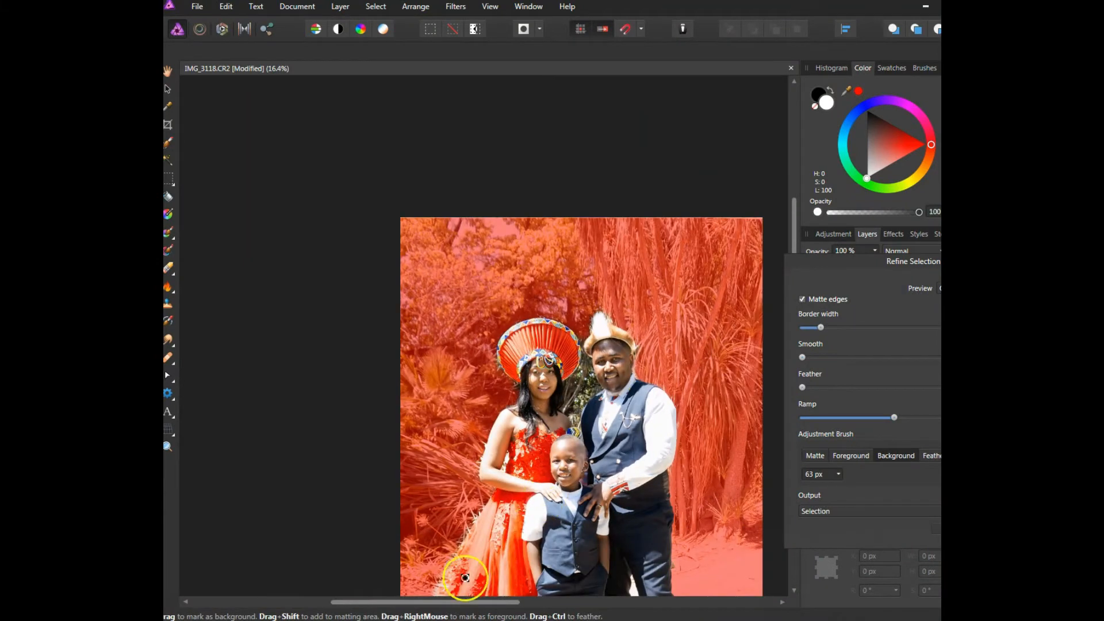
{"action": "left_click_drag", "start_coordinate": [464, 604], "coordinate": [524, 604]}
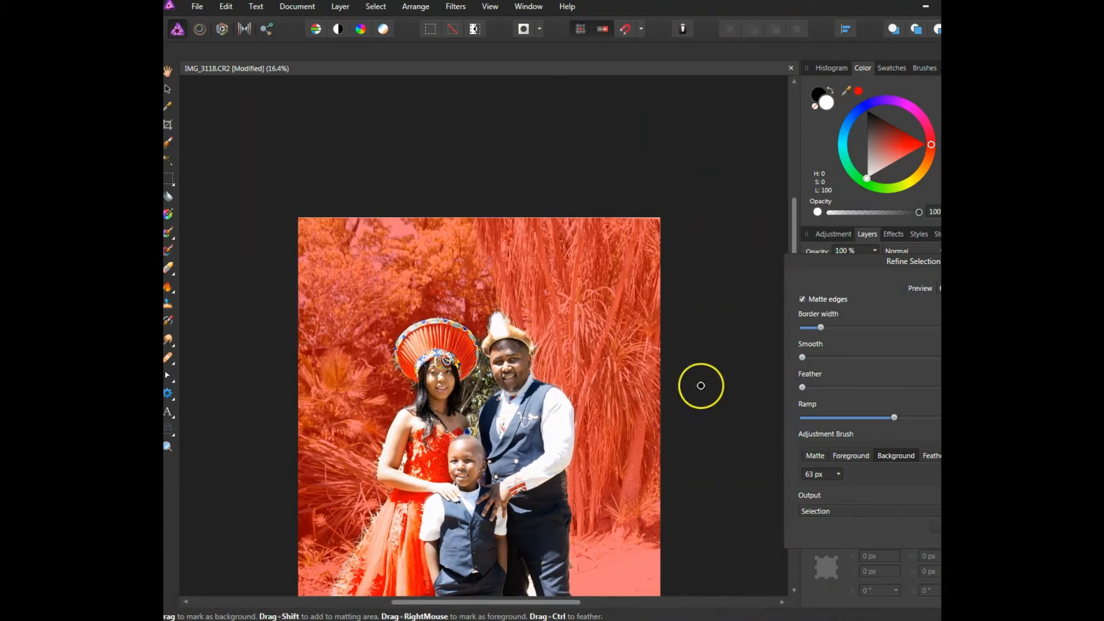
{"action": "scroll", "coordinate": [702, 385], "scroll_direction": "down", "scroll_amount": 2}
{"action": "scroll", "coordinate": [701, 385], "scroll_direction": "down", "scroll_amount": 2}
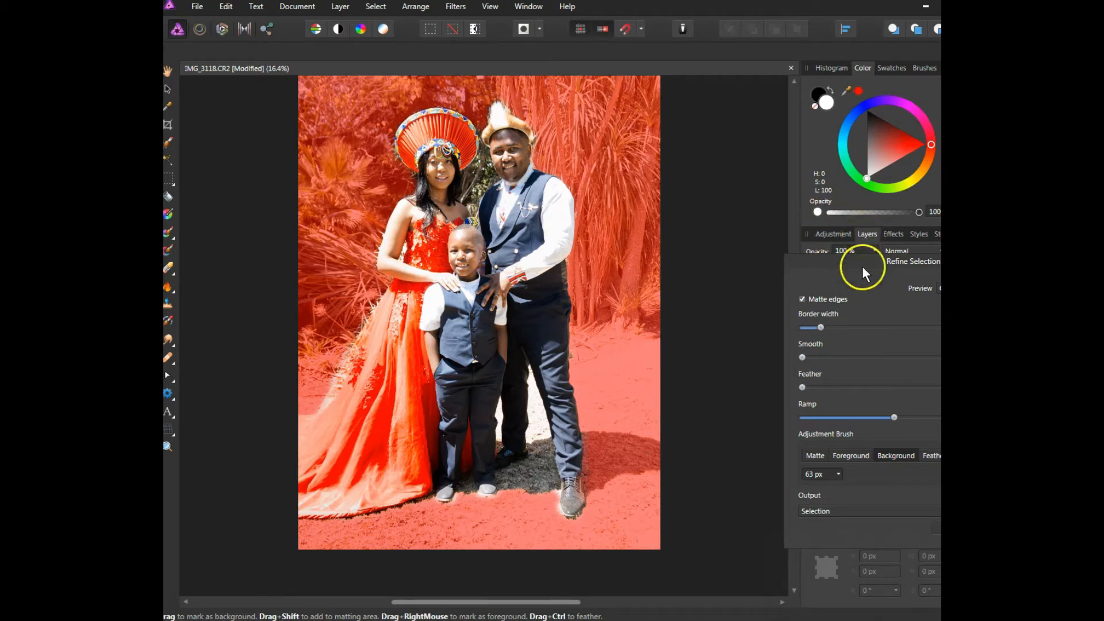
{"action": "left_click_drag", "start_coordinate": [876, 264], "coordinate": [738, 251]}
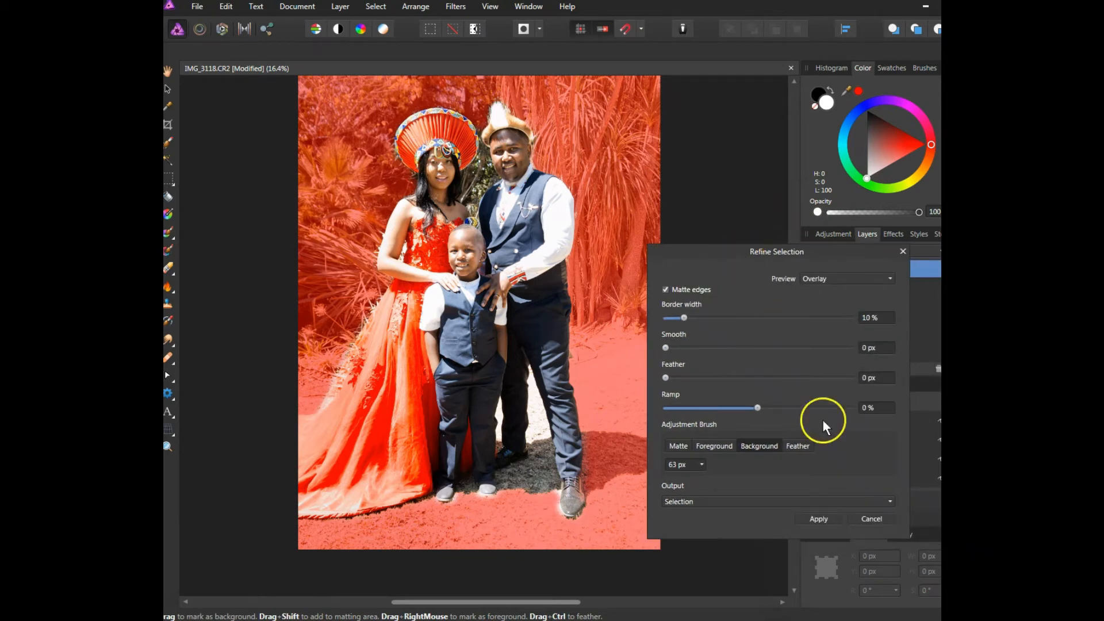
{"action": "left_click", "coordinate": [826, 515]}
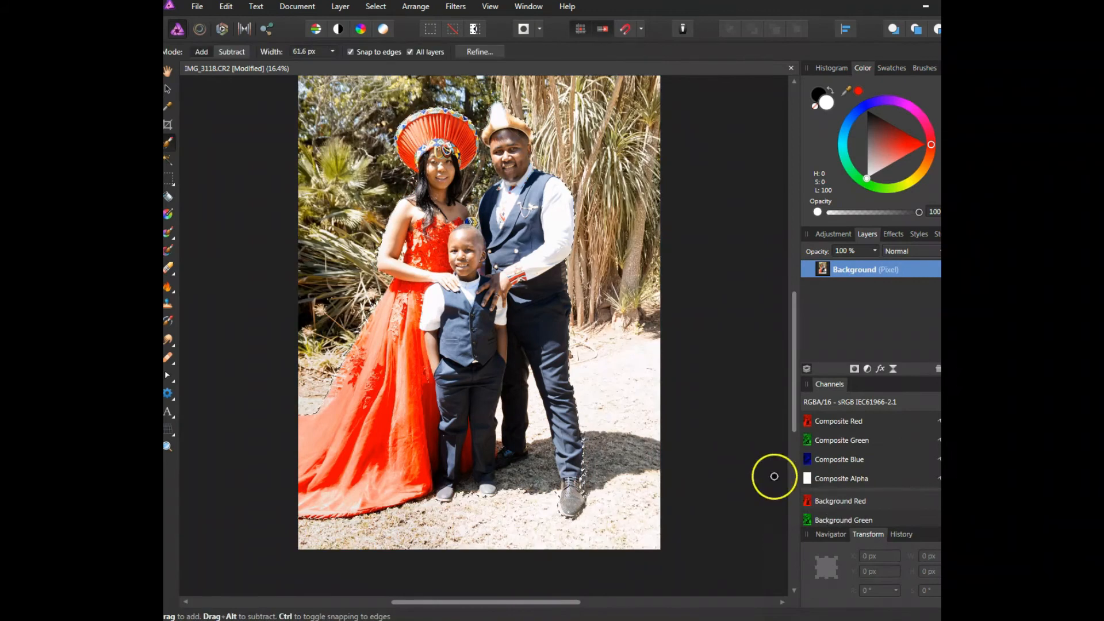
{"action": "scroll", "coordinate": [467, 361], "scroll_direction": "up", "scroll_amount": 1}
{"action": "scroll", "coordinate": [458, 479], "scroll_direction": "down", "scroll_amount": 3}
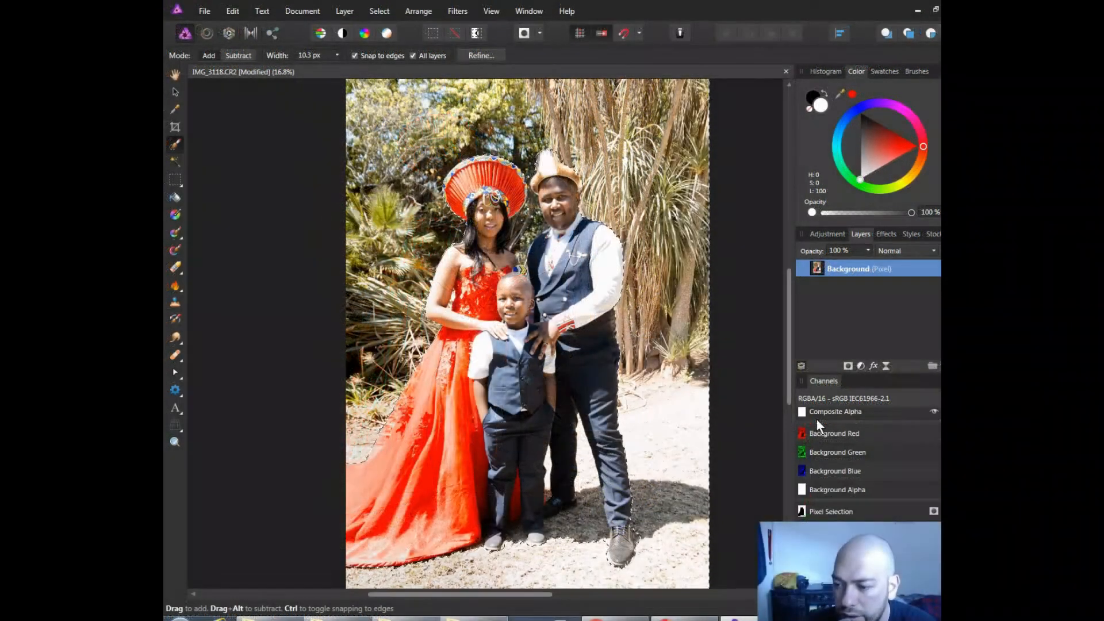
{"action": "left_click", "coordinate": [820, 235]}
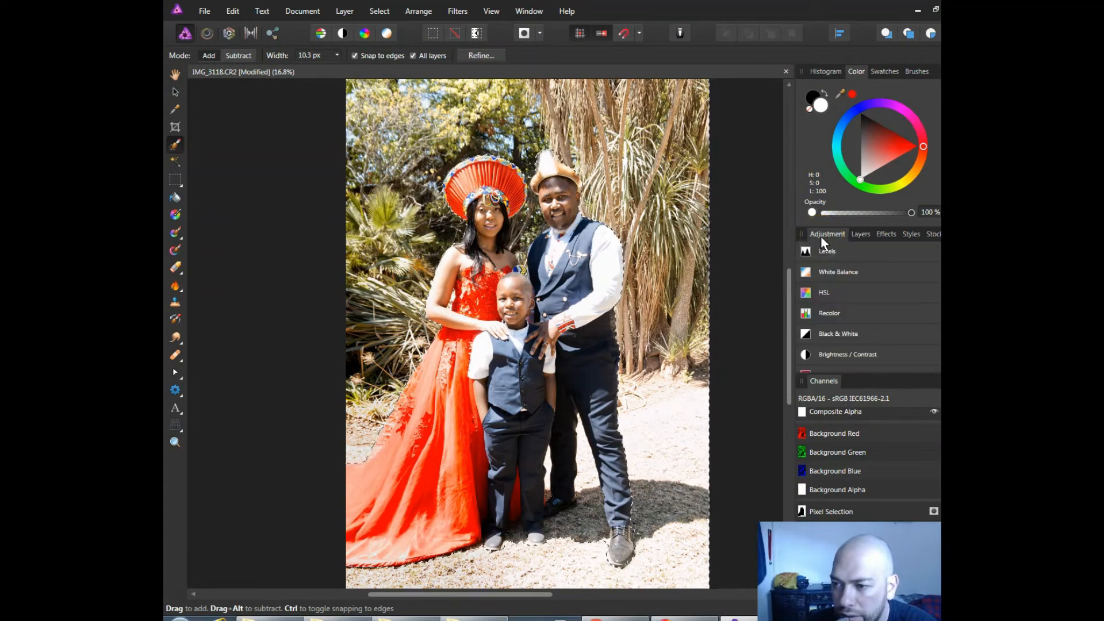
{"action": "left_click", "coordinate": [860, 236]}
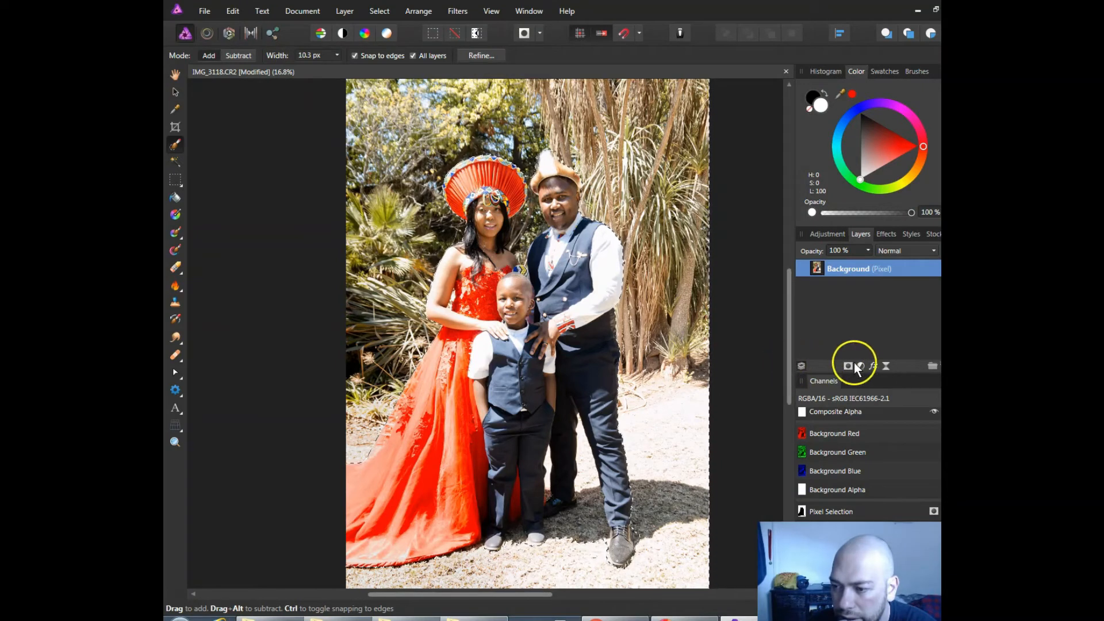
Try a live Motion Blur filter on the background with Preserve Alpha on and a 35.9 px radius, and delete it.
{"action": "left_click", "coordinate": [887, 366]}
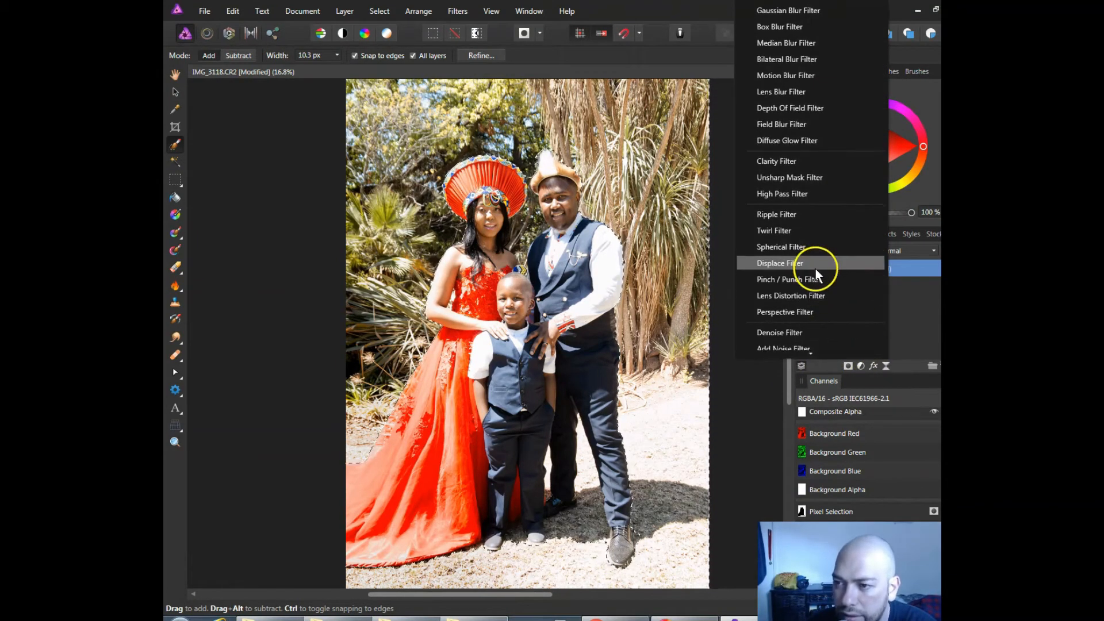
{"action": "left_click", "coordinate": [772, 74]}
{"action": "left_click", "coordinate": [656, 420]}
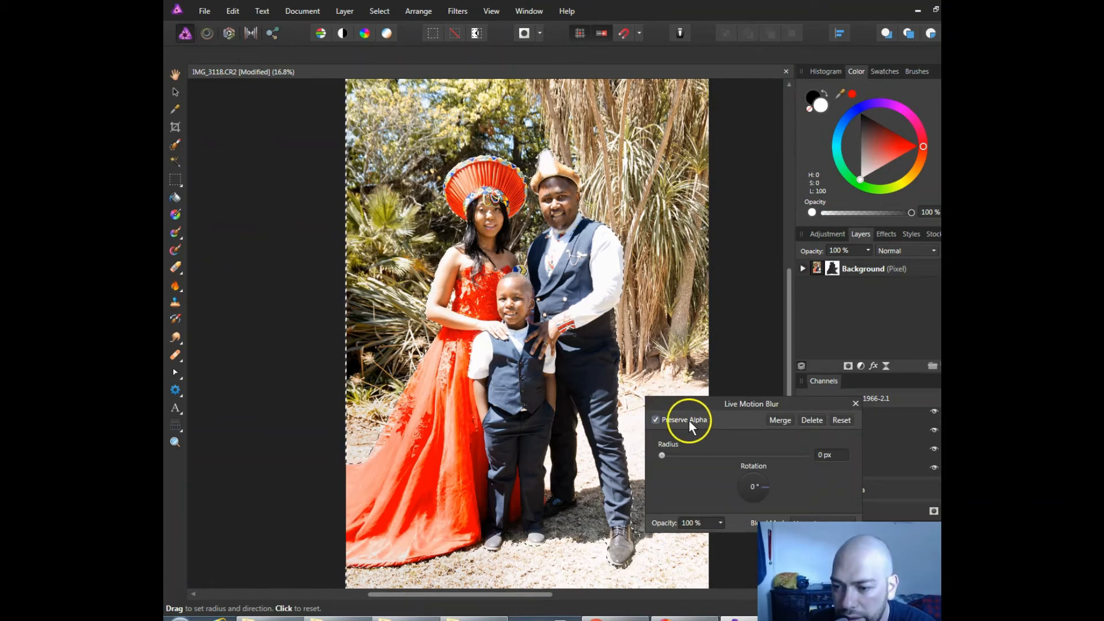
{"action": "left_click", "coordinate": [767, 456]}
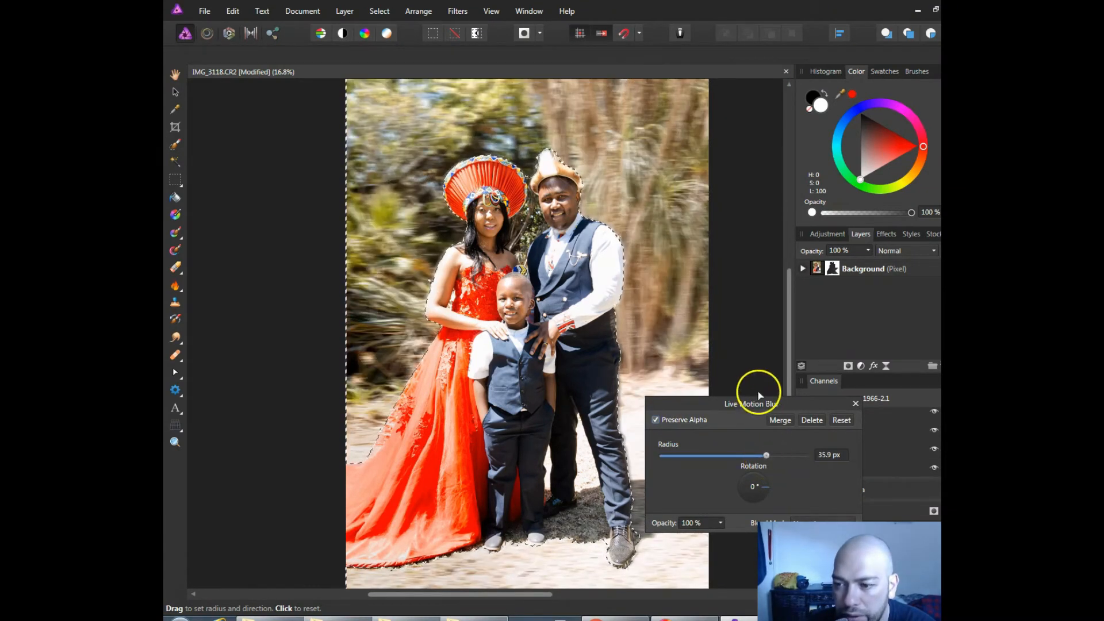
{"action": "left_click_drag", "start_coordinate": [775, 406], "coordinate": [843, 379]}
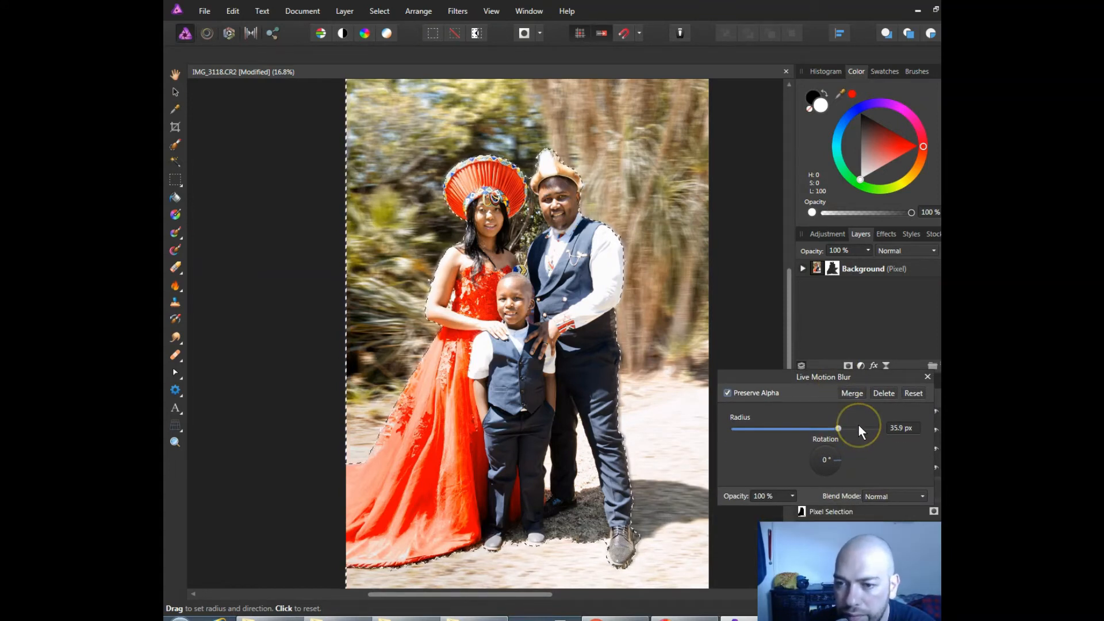
{"action": "left_click", "coordinate": [880, 395]}
Try a live Twirl filter on the foliage beside the woman's hat with a 331.8° angle and 1024 px radius, and delete it.
{"action": "left_click", "coordinate": [887, 366]}
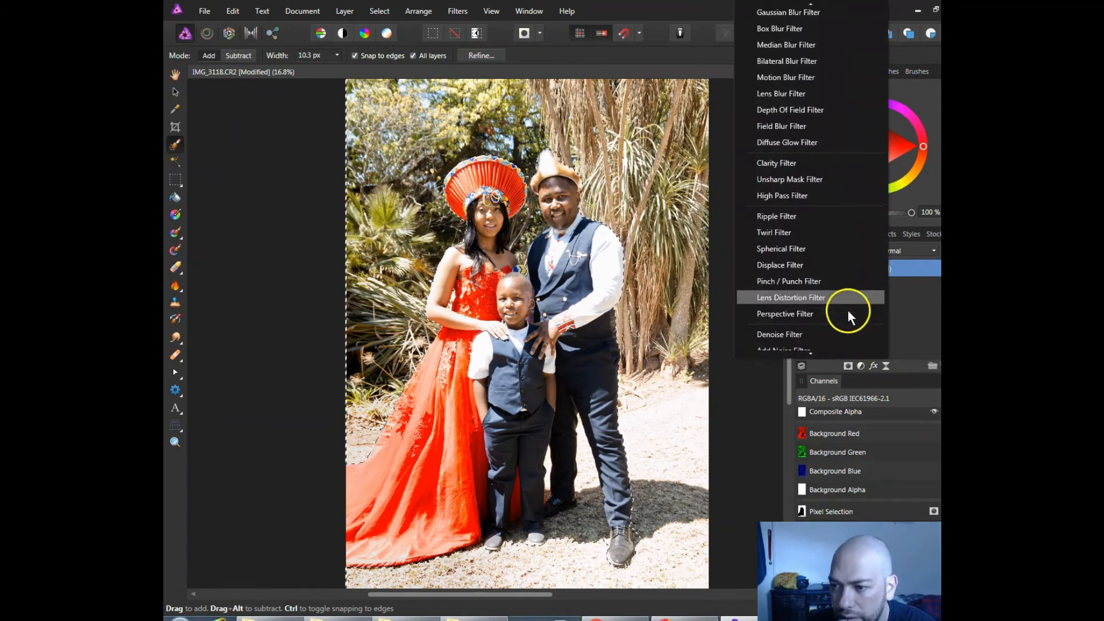
{"action": "left_click", "coordinate": [799, 232]}
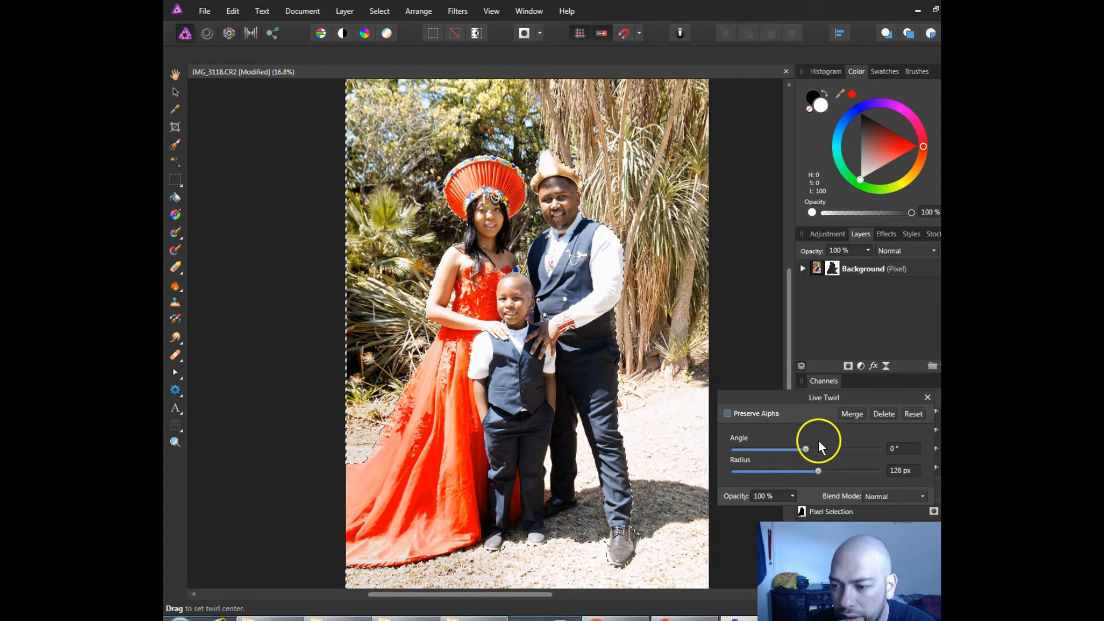
{"action": "left_click", "coordinate": [840, 447]}
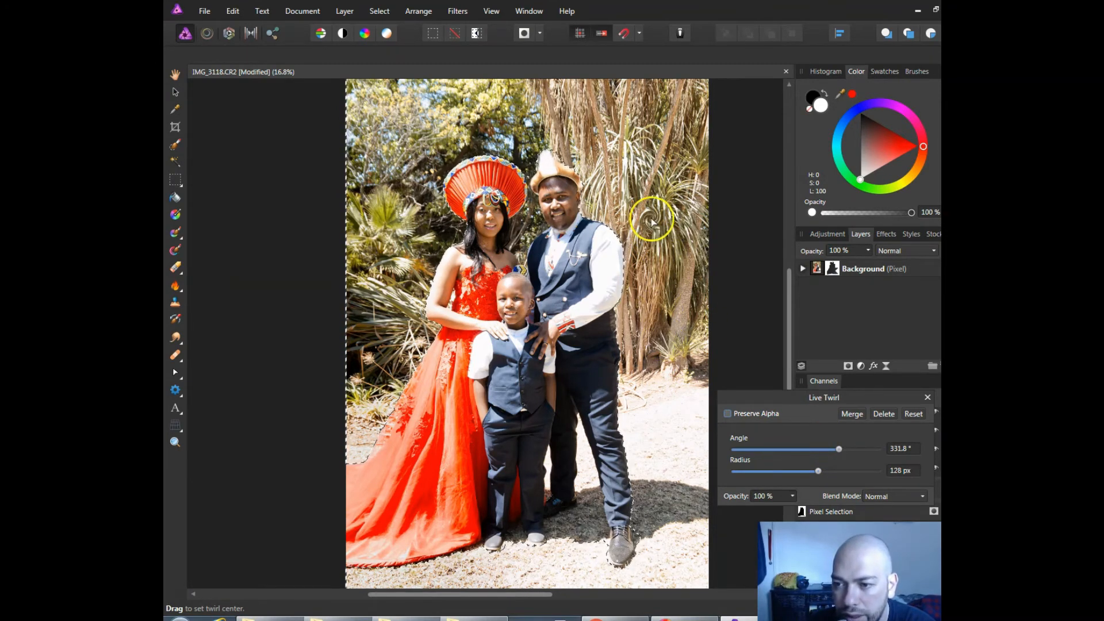
{"action": "left_click_drag", "start_coordinate": [842, 472], "coordinate": [896, 470]}
{"action": "left_click_drag", "start_coordinate": [702, 257], "coordinate": [402, 141]}
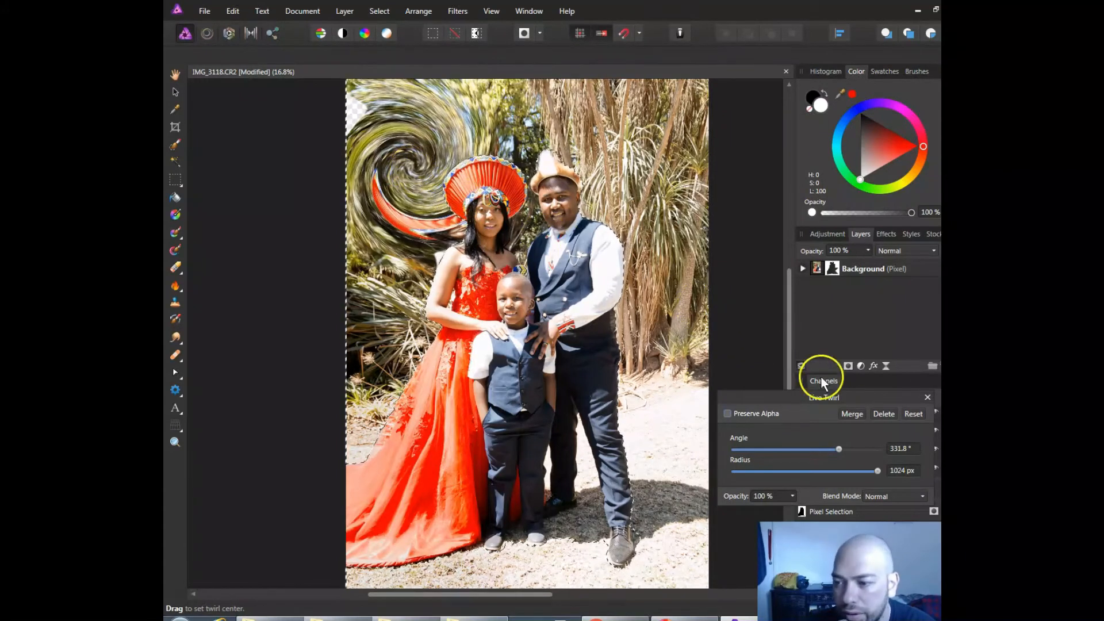
{"action": "left_click", "coordinate": [876, 414]}
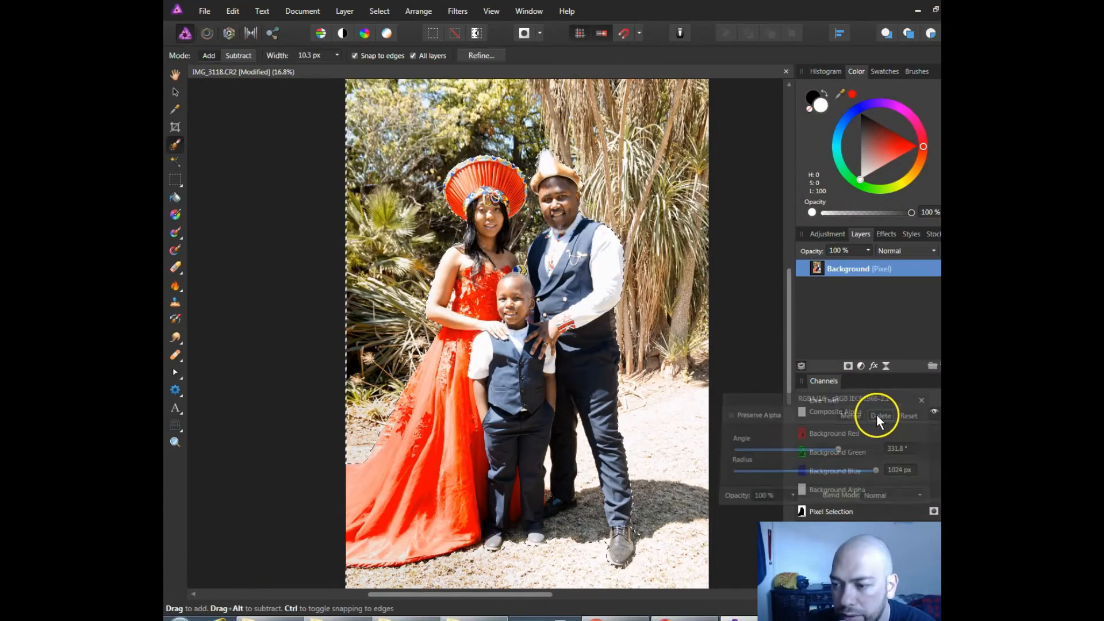
Try a live Gaussian Blur filter on the background with a 7.5 px radius, and delete it.
{"action": "left_click", "coordinate": [887, 369]}
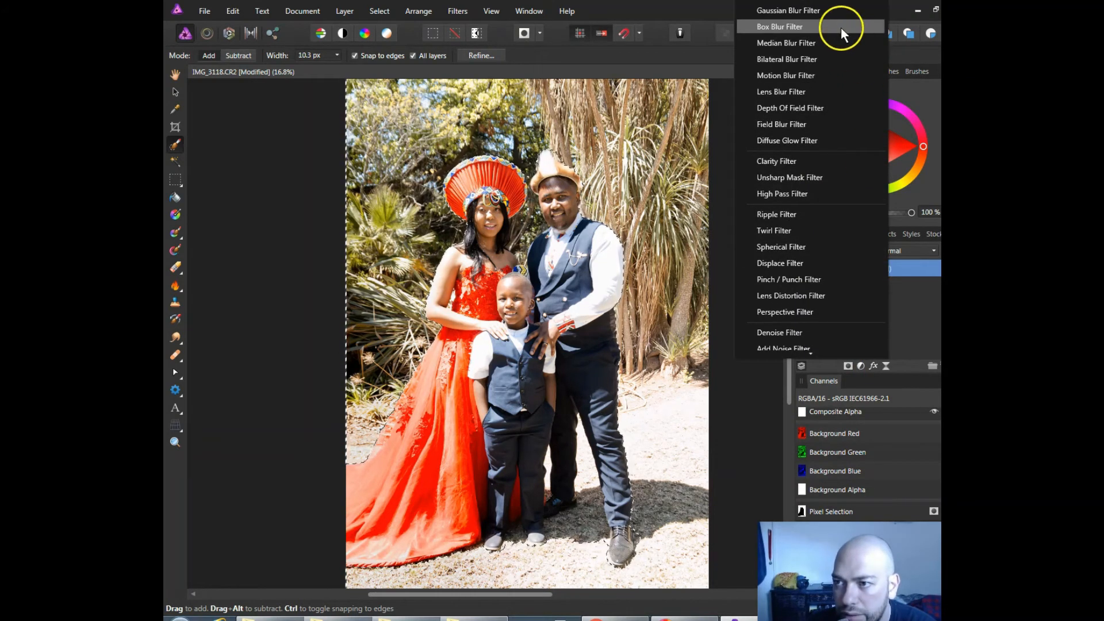
{"action": "left_click", "coordinate": [832, 12]}
{"action": "left_click_drag", "start_coordinate": [800, 468], "coordinate": [742, 471]}
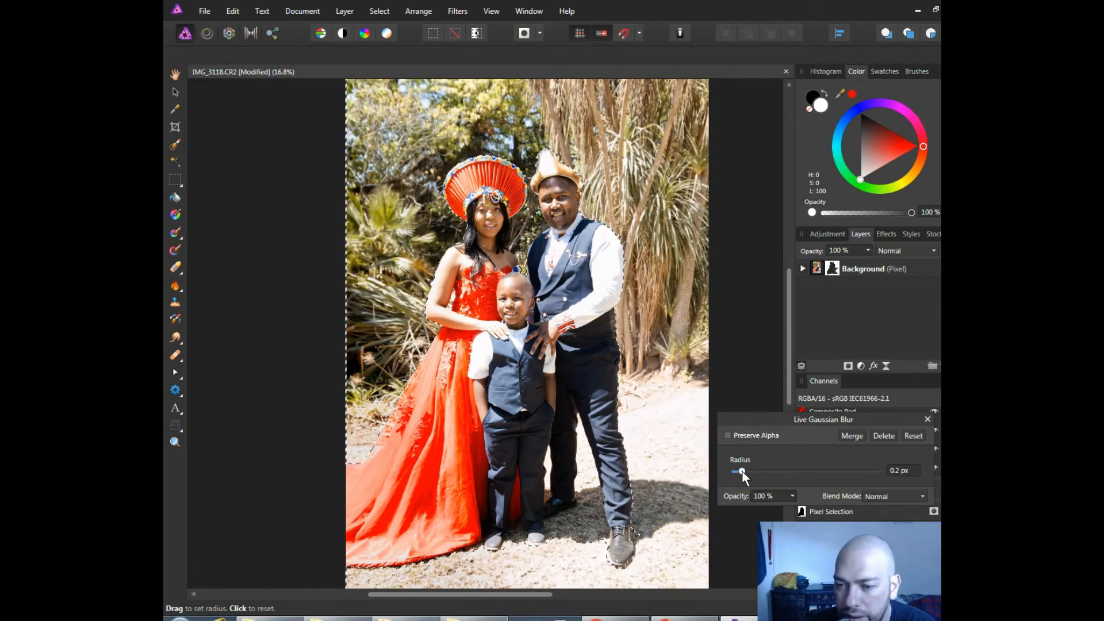
{"action": "mouse_move", "coordinate": [771, 474]}
{"action": "left_mouse_down"}
{"action": "mouse_move", "coordinate": [886, 471]}
{"action": "mouse_move", "coordinate": [788, 473]}
{"action": "left_mouse_up"}
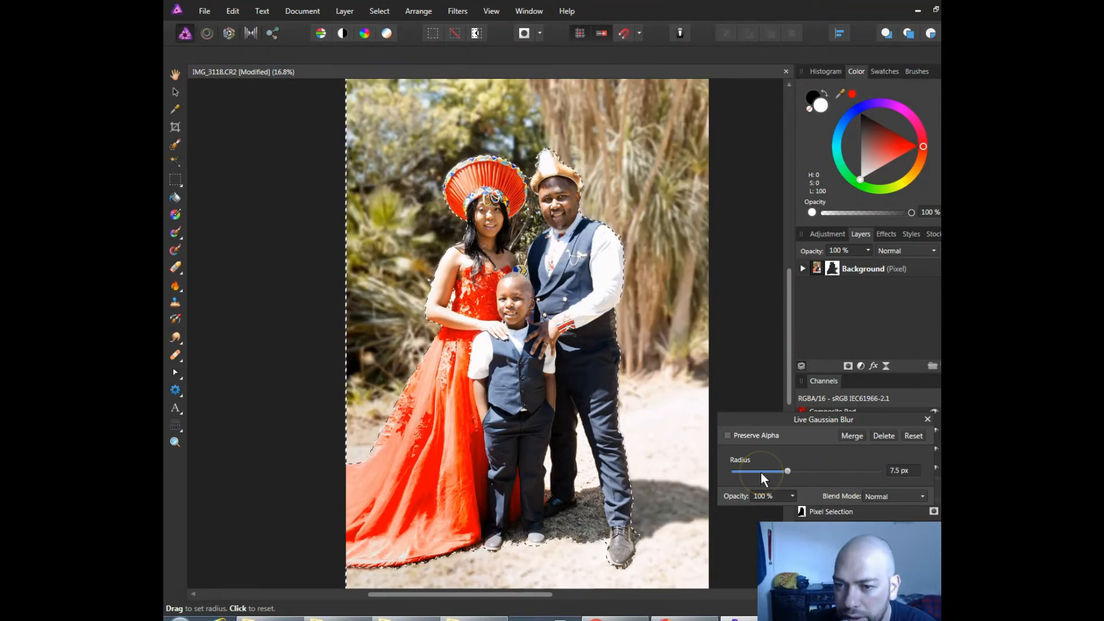
{"action": "left_click", "coordinate": [861, 441]}
{"action": "left_click", "coordinate": [883, 437]}
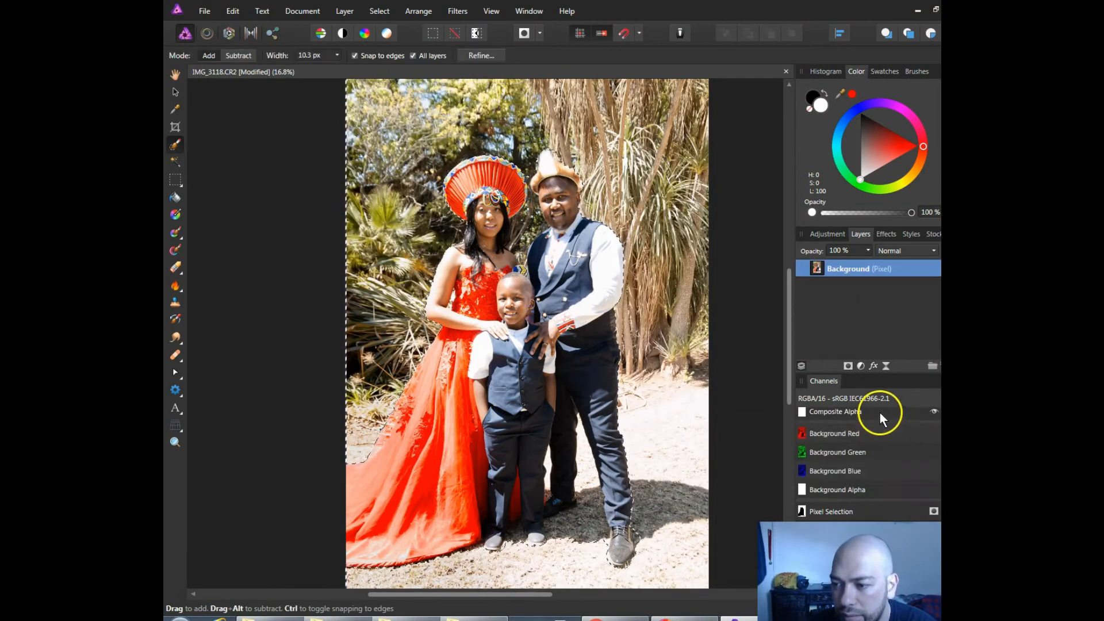
Try a live Lens Blur filter on the background with Preserve Alpha on and a 23.3 px radius, and delete it.
{"action": "left_click", "coordinate": [888, 366]}
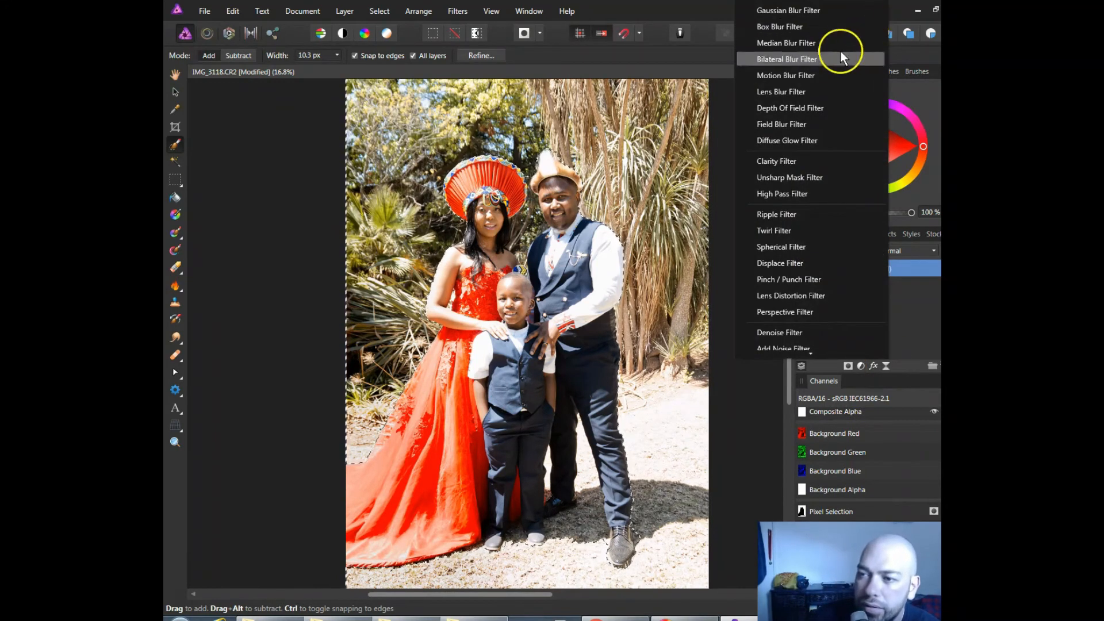
{"action": "left_click", "coordinate": [806, 92]}
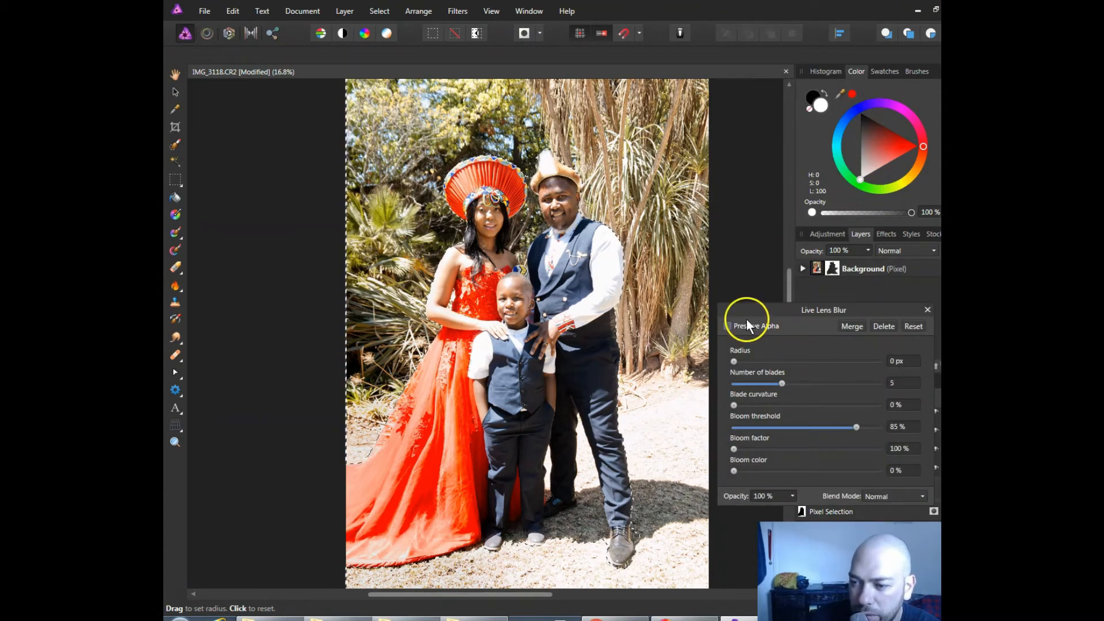
{"action": "left_click", "coordinate": [796, 361]}
{"action": "left_click_drag", "start_coordinate": [795, 361], "coordinate": [833, 363]}
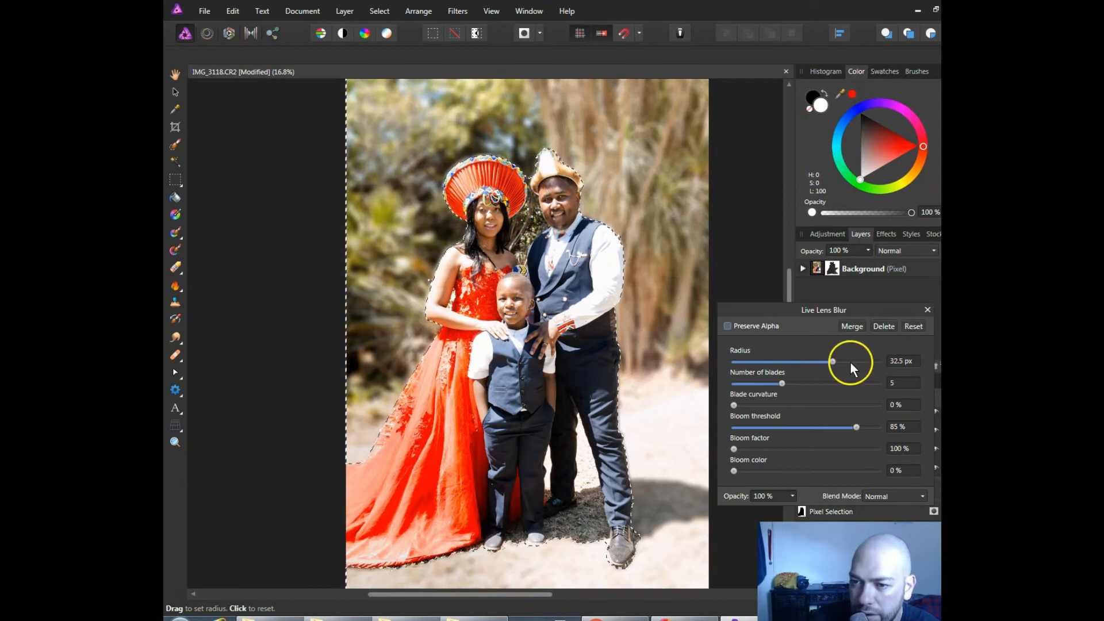
{"action": "left_click", "coordinate": [818, 361]}
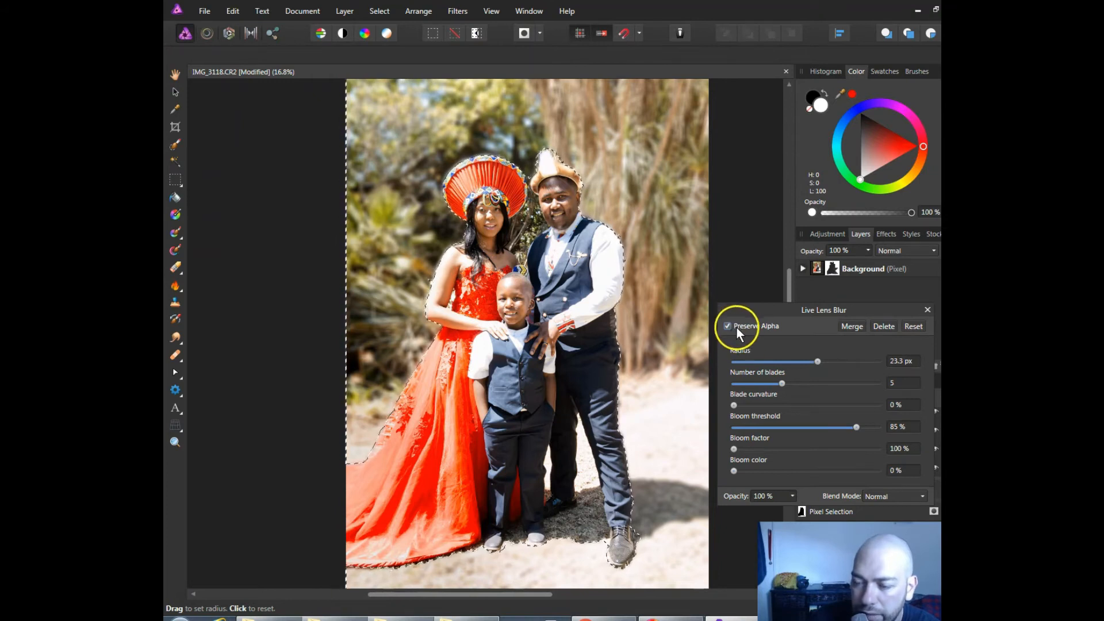
{"action": "left_click", "coordinate": [878, 326]}
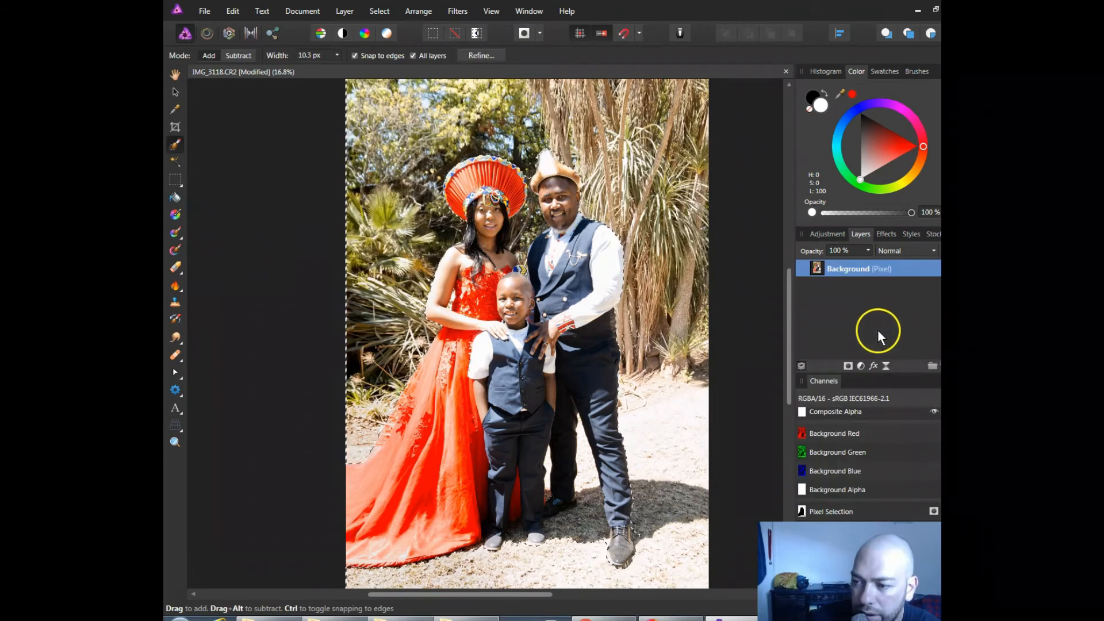
Add an elliptical live Depth of Field filter to the background with Preserve Alpha on and a moderate blur radius.
{"action": "left_click", "coordinate": [889, 364]}
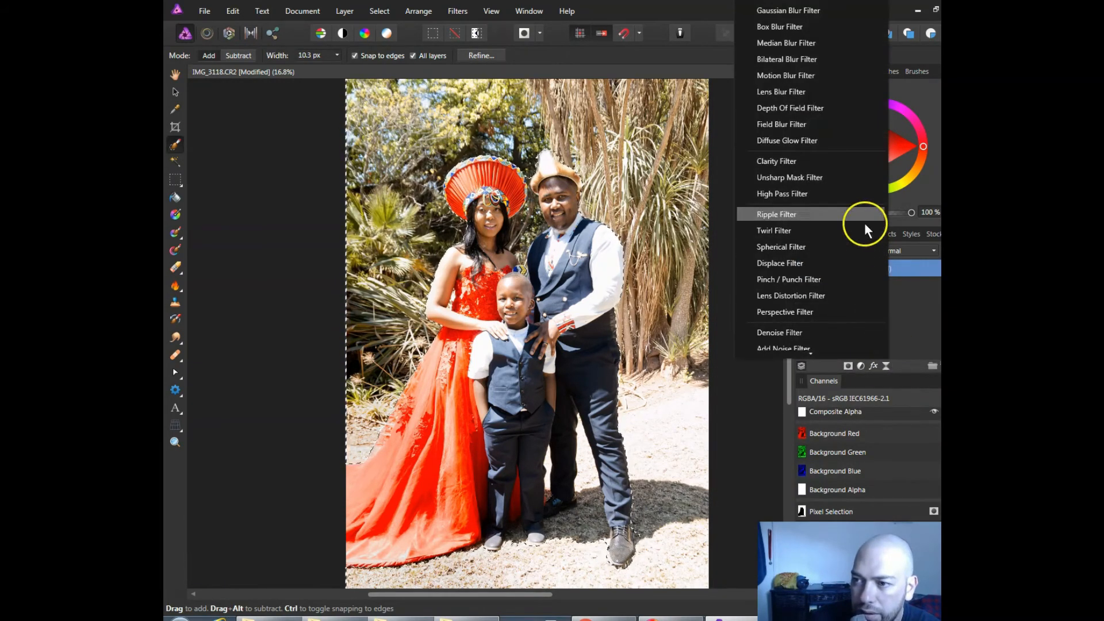
{"action": "left_click", "coordinate": [794, 110]}
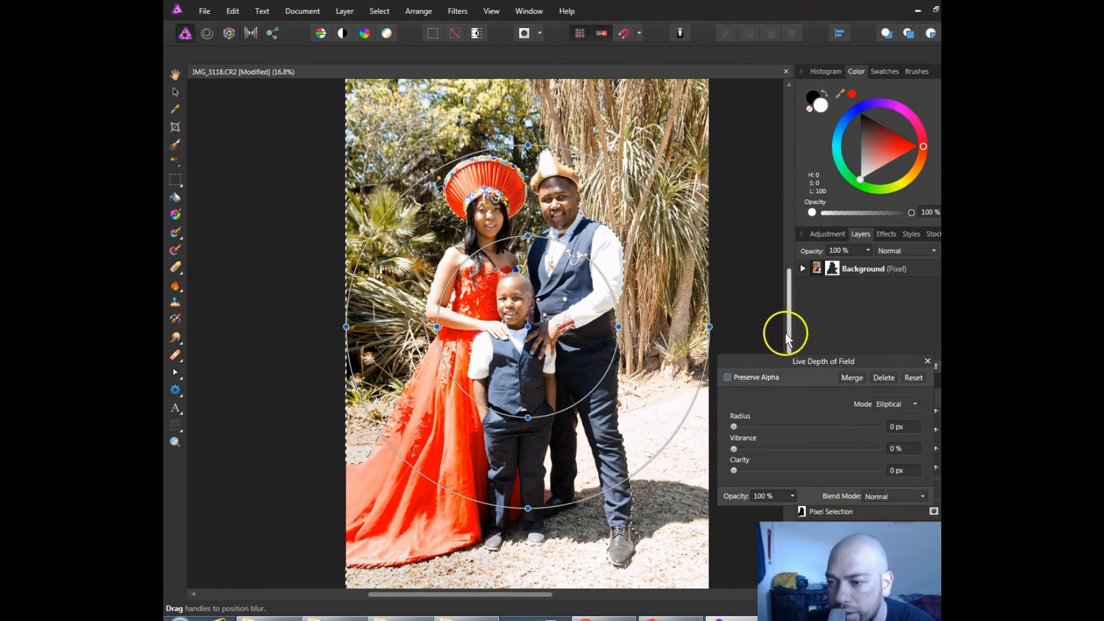
{"action": "left_click_drag", "start_coordinate": [799, 363], "coordinate": [804, 255]}
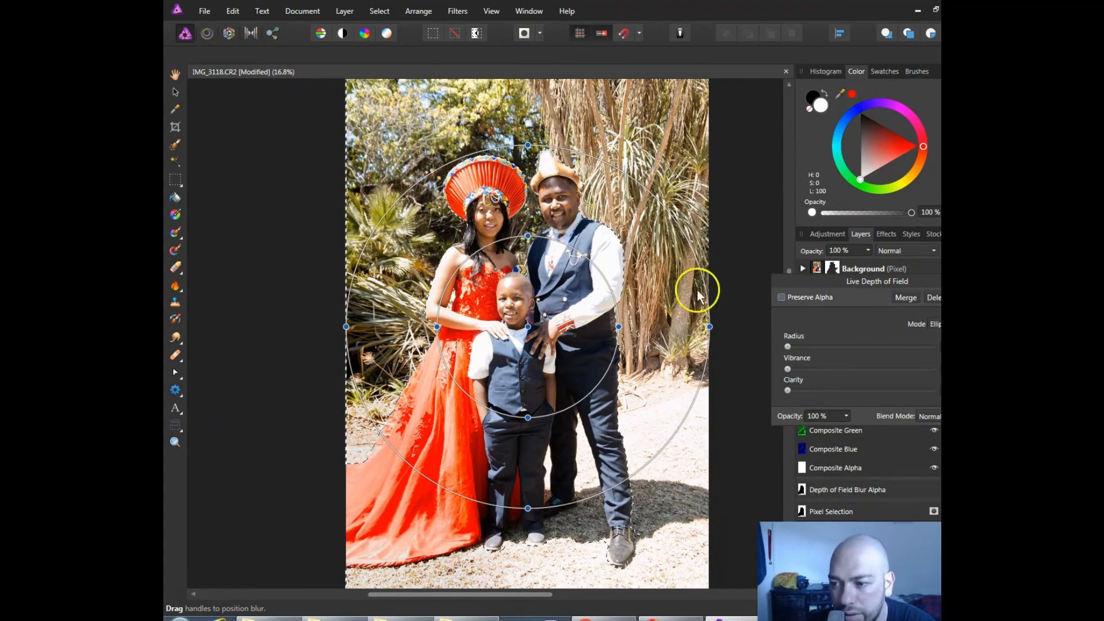
{"action": "left_click", "coordinate": [781, 298]}
{"action": "left_click", "coordinate": [868, 346]}
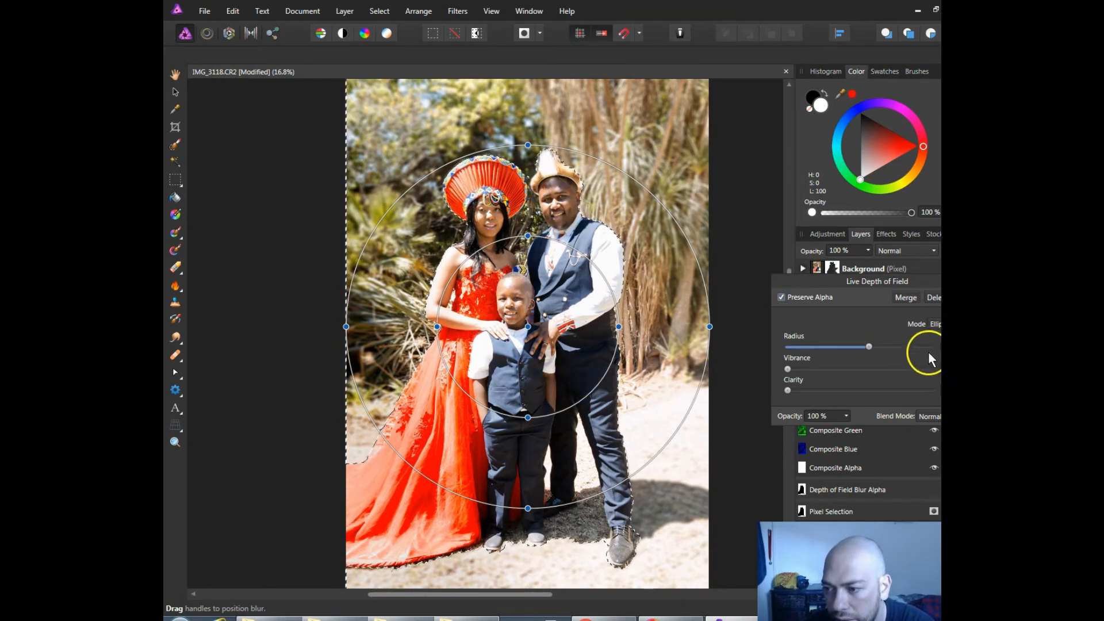
{"action": "left_click_drag", "start_coordinate": [922, 345], "coordinate": [788, 372]}
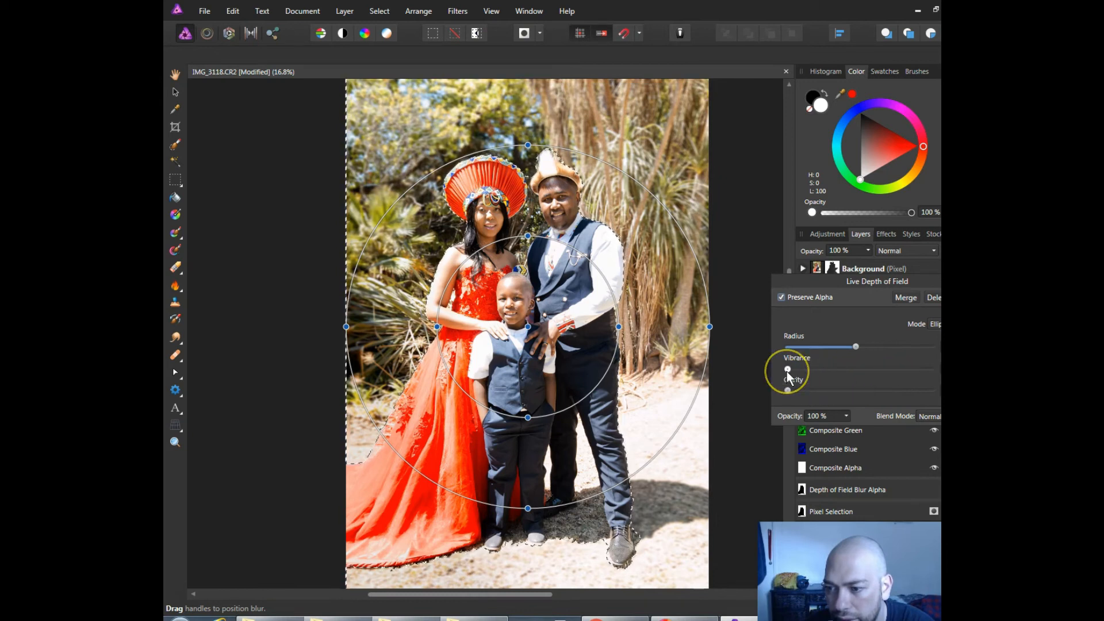
Compare low and high vibrance on the blurred background and set the Depth of Field vibrance to 53 %.
{"action": "left_click_drag", "start_coordinate": [811, 373], "coordinate": [926, 373]}
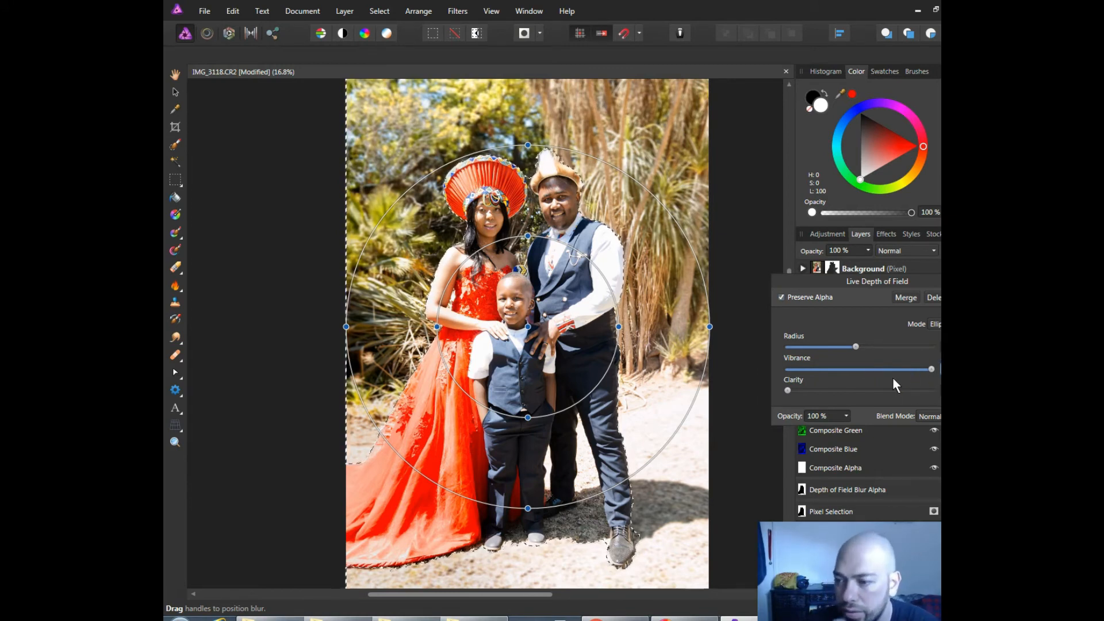
{"action": "left_click", "coordinate": [843, 370]}
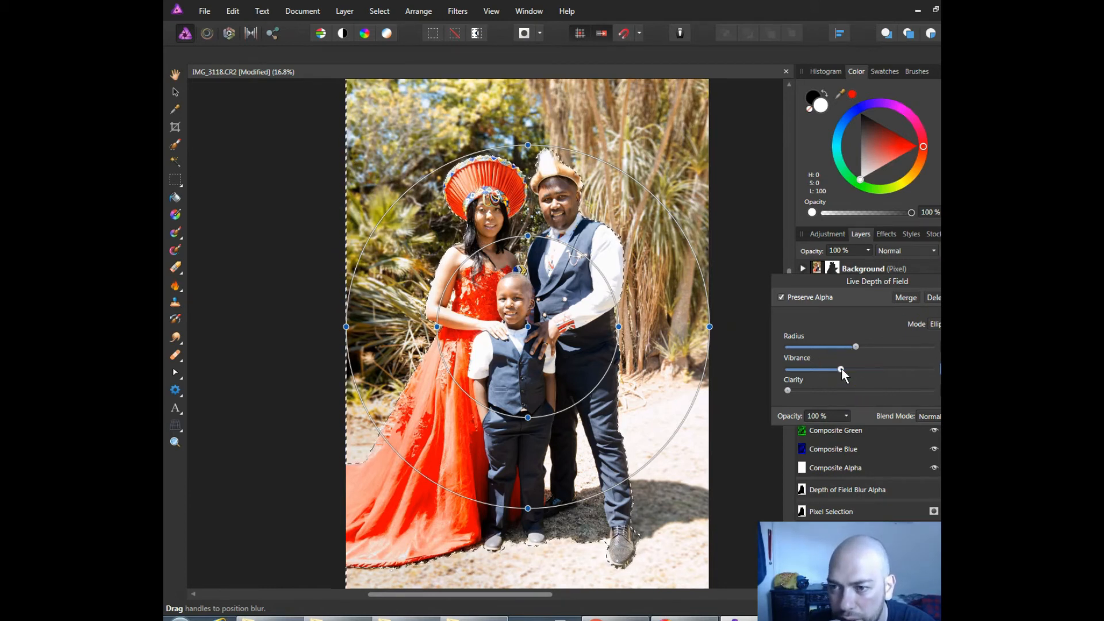
{"action": "left_click_drag", "start_coordinate": [801, 370], "coordinate": [791, 369]}
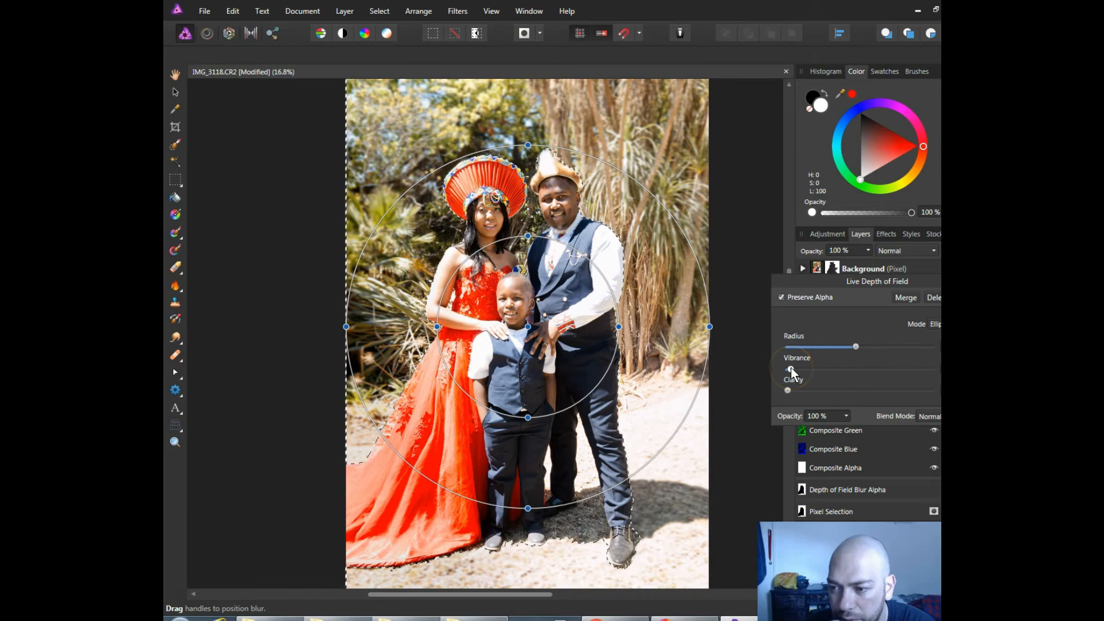
{"action": "left_click", "coordinate": [848, 374]}
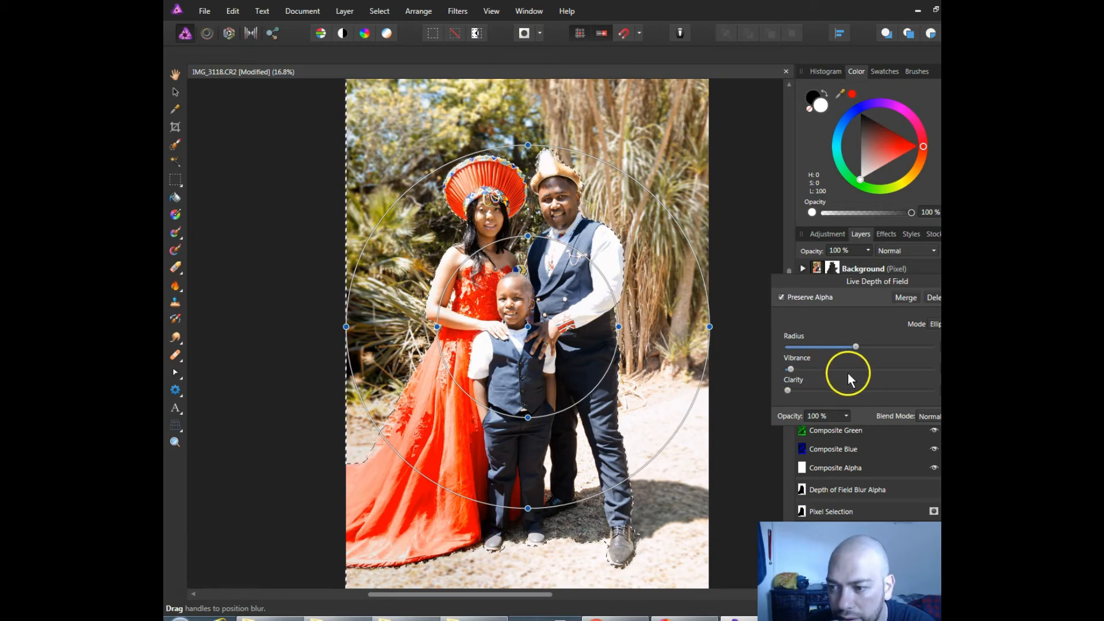
{"action": "left_click", "coordinate": [855, 368]}
{"action": "left_click", "coordinate": [888, 373]}
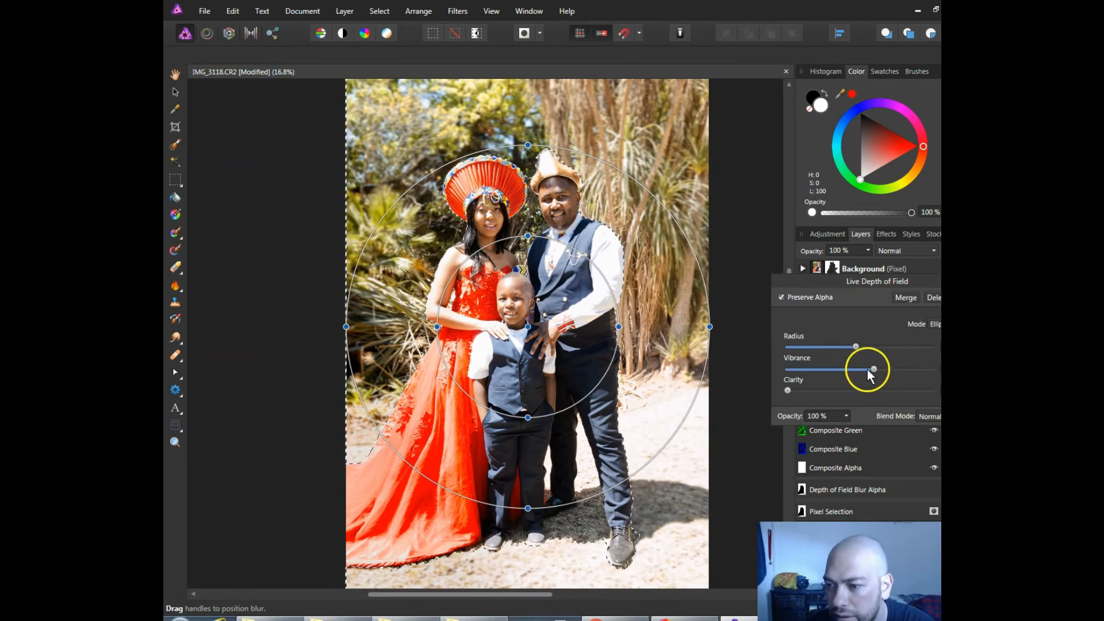
Set the Depth of Field clarity to 0.4 px and its blur radius to 15.2 px.
{"action": "left_click_drag", "start_coordinate": [848, 393], "coordinate": [930, 406]}
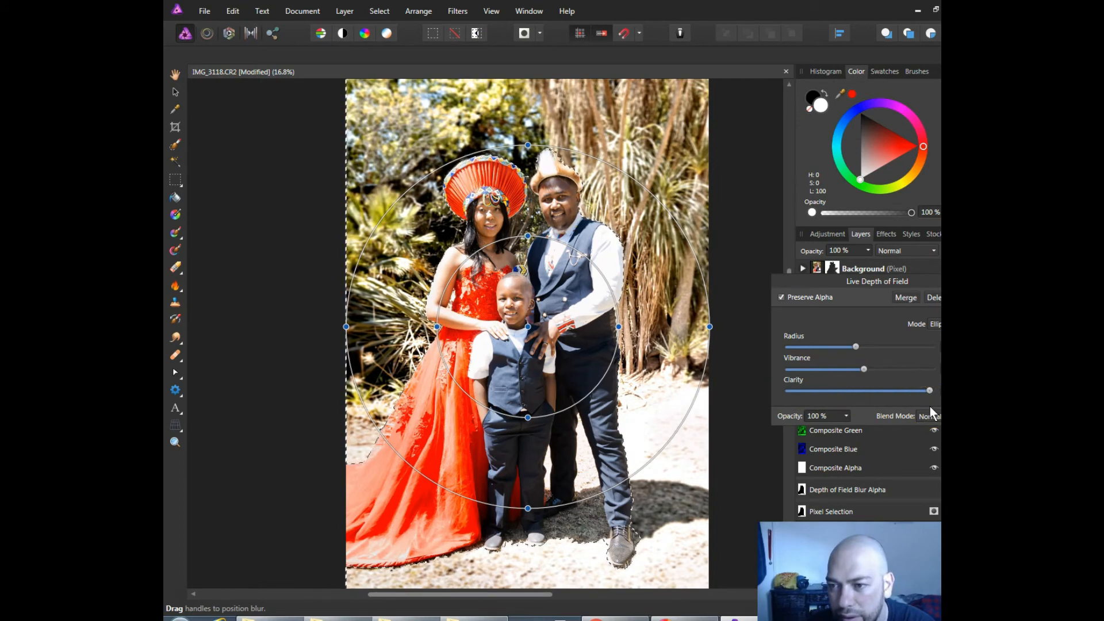
{"action": "left_click", "coordinate": [789, 391]}
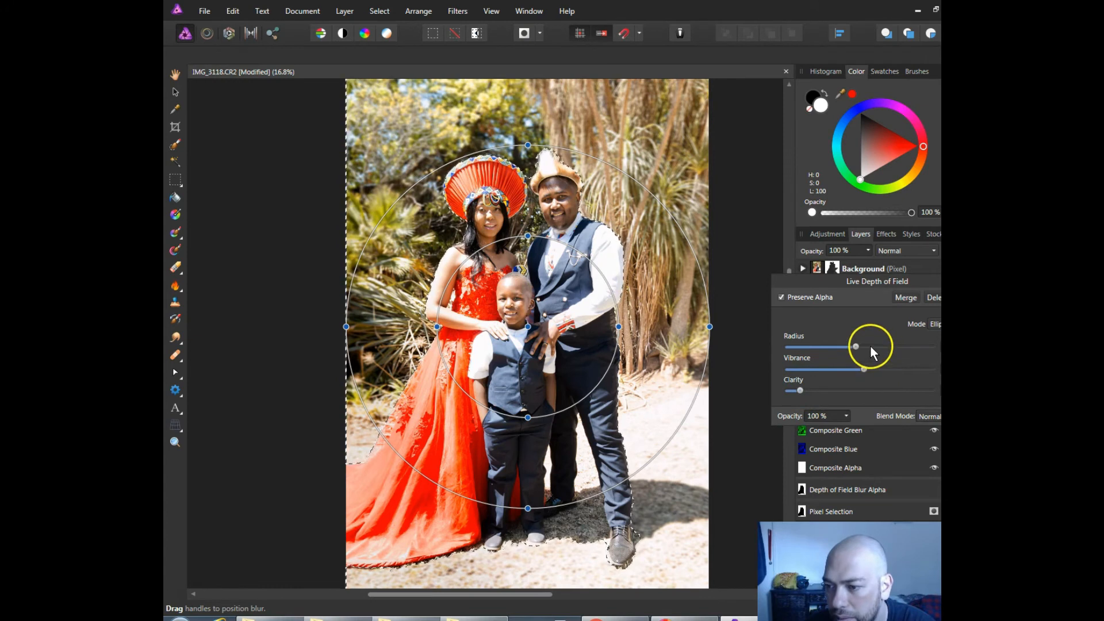
{"action": "left_click_drag", "start_coordinate": [869, 346], "coordinate": [872, 346]}
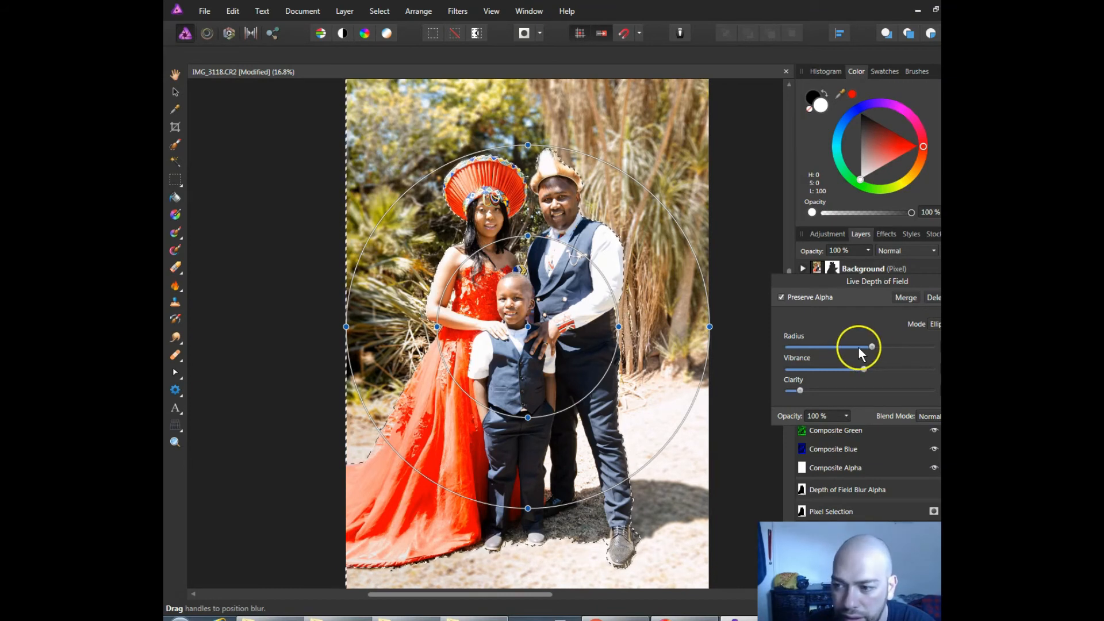
{"action": "left_click_drag", "start_coordinate": [859, 348], "coordinate": [848, 350]}
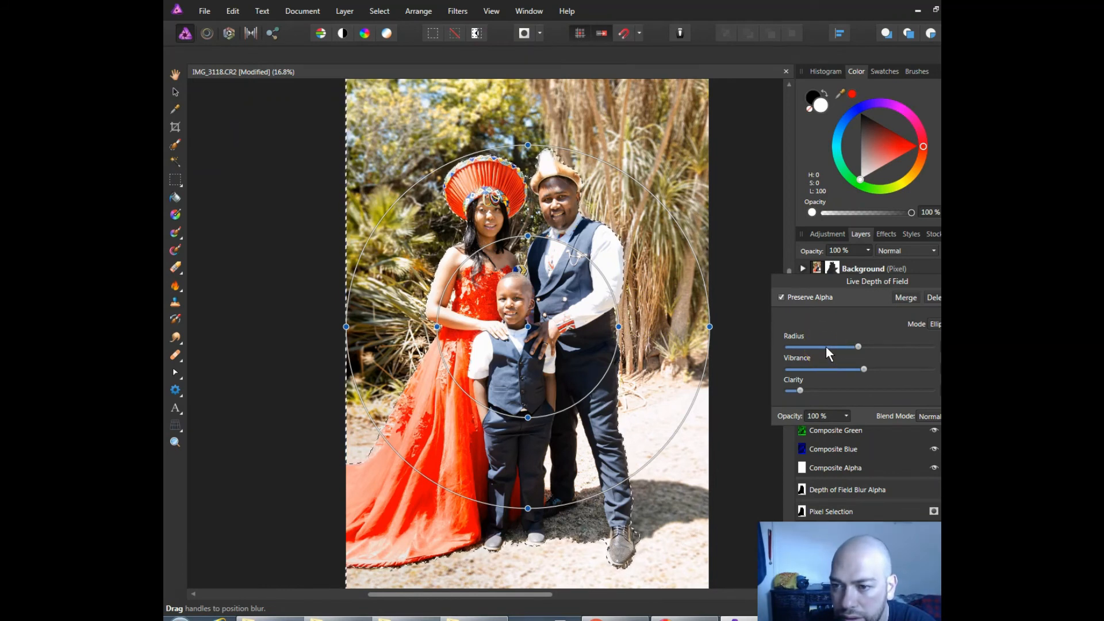
Slightly stretch and tilt the Depth of Field ellipse so its upper edge passes just above the man's headdress.
{"action": "left_click", "coordinate": [516, 233]}
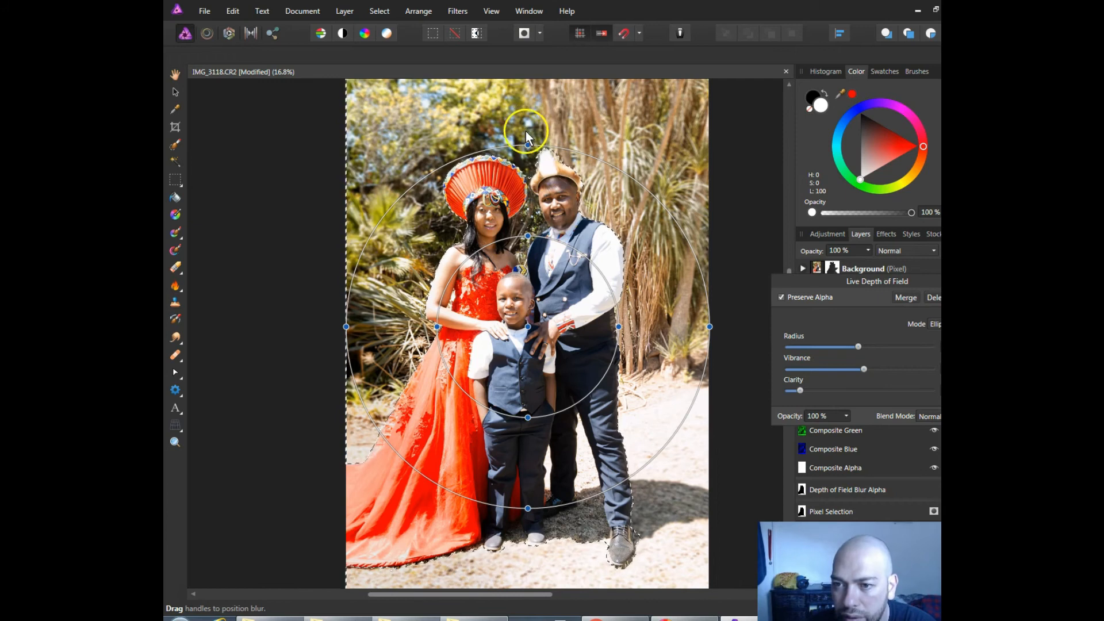
{"action": "mouse_move", "coordinate": [526, 140]}
{"action": "left_mouse_down"}
{"action": "mouse_move", "coordinate": [525, 64]}
{"action": "mouse_move", "coordinate": [526, 166]}
{"action": "mouse_move", "coordinate": [542, 61]}
{"action": "mouse_move", "coordinate": [538, 132]}
{"action": "left_mouse_up"}
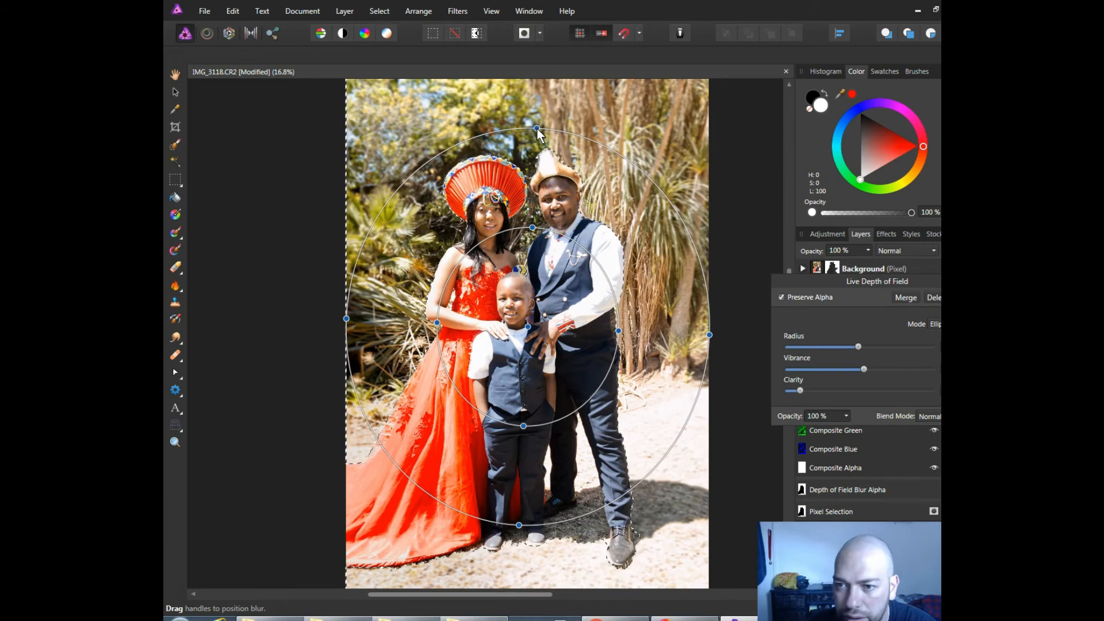
{"action": "left_click_drag", "start_coordinate": [538, 130], "coordinate": [537, 126]}
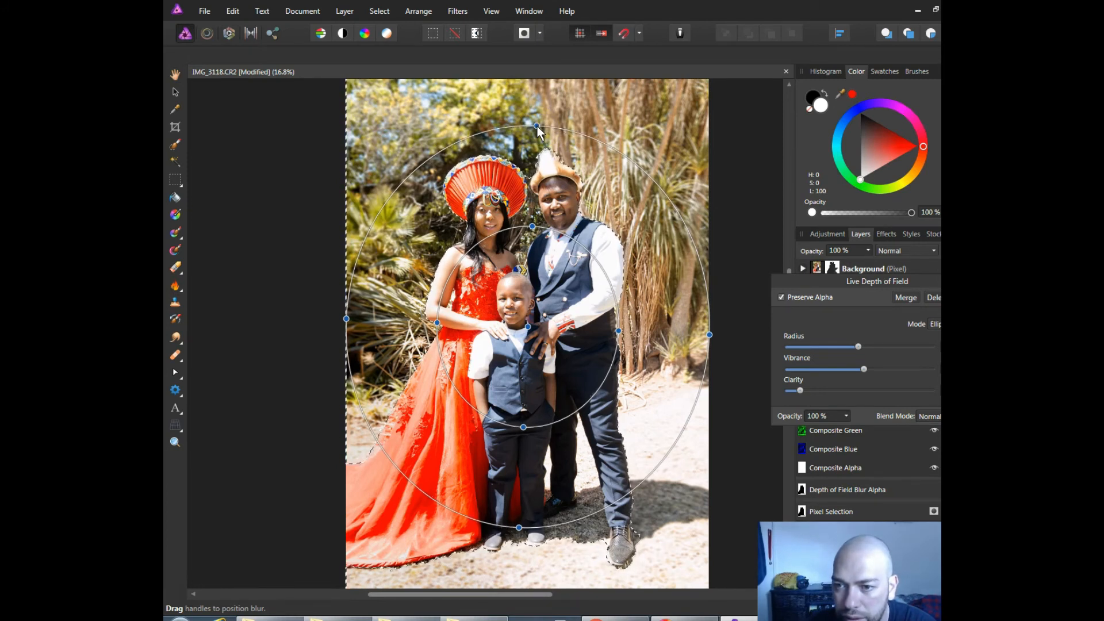
{"action": "left_click_drag", "start_coordinate": [538, 127], "coordinate": [538, 135]}
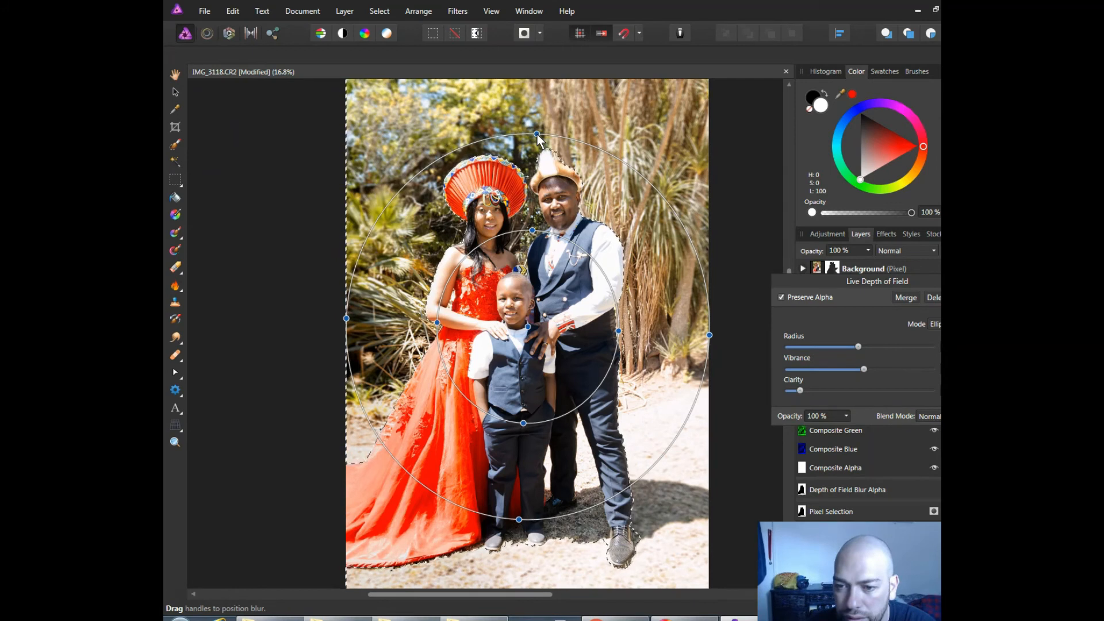
{"action": "left_click_drag", "start_coordinate": [538, 136], "coordinate": [539, 141]}
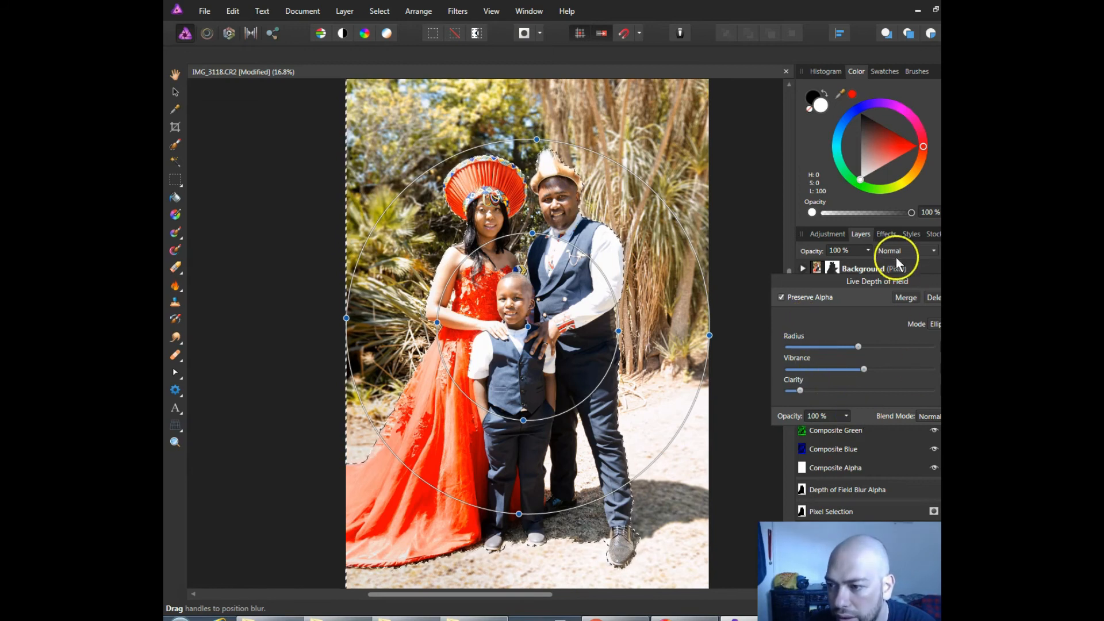
Preview blend modes such as Color Dodge, Overlay and Multiply on the Depth of Field filter and keep Normal.
{"action": "left_click_drag", "start_coordinate": [888, 282], "coordinate": [785, 221]}
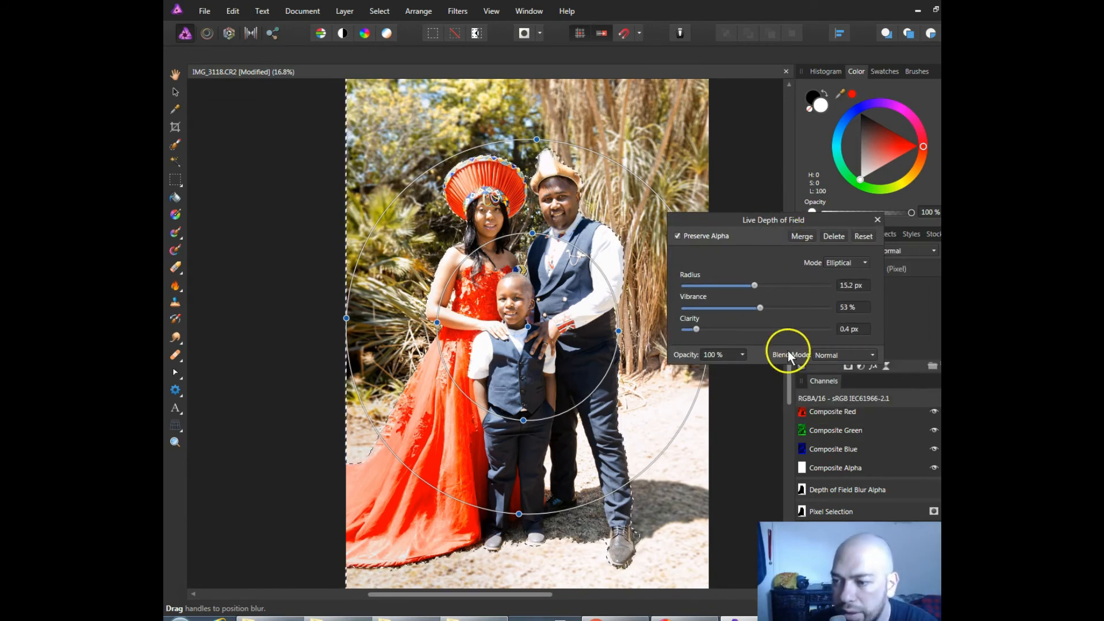
{"action": "left_click", "coordinate": [844, 357]}
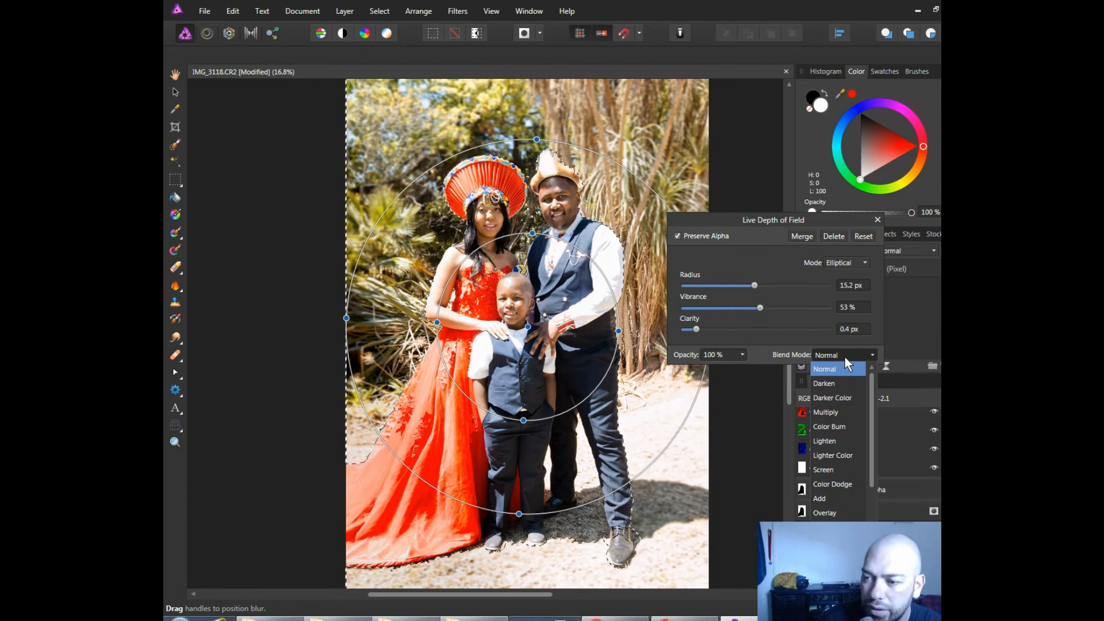
{"action": "left_click", "coordinate": [833, 386]}
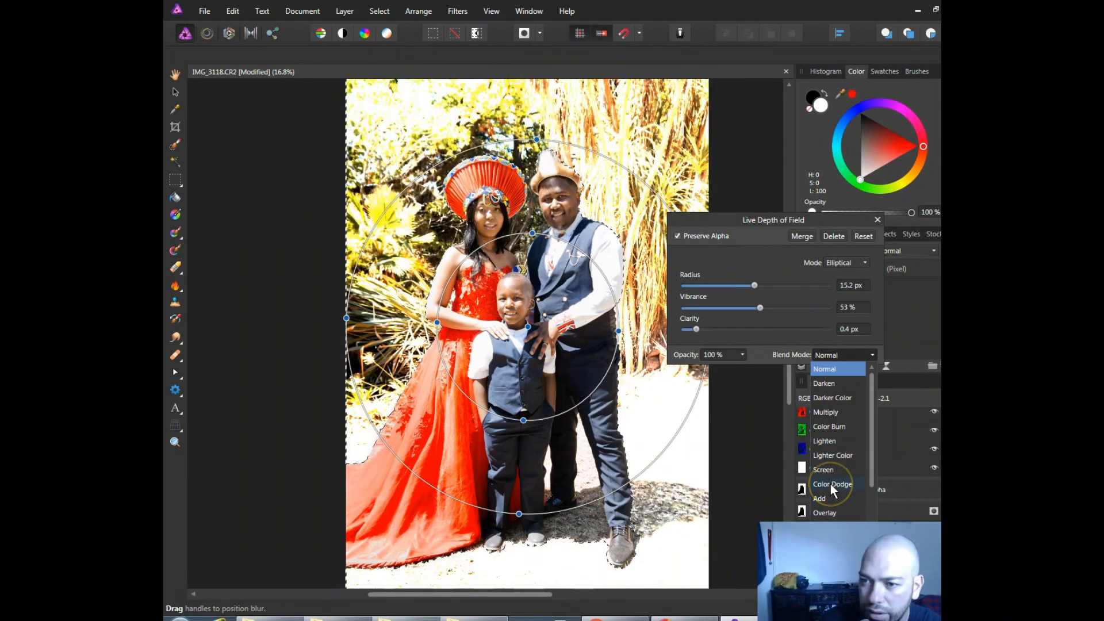
{"action": "left_click", "coordinate": [830, 512]}
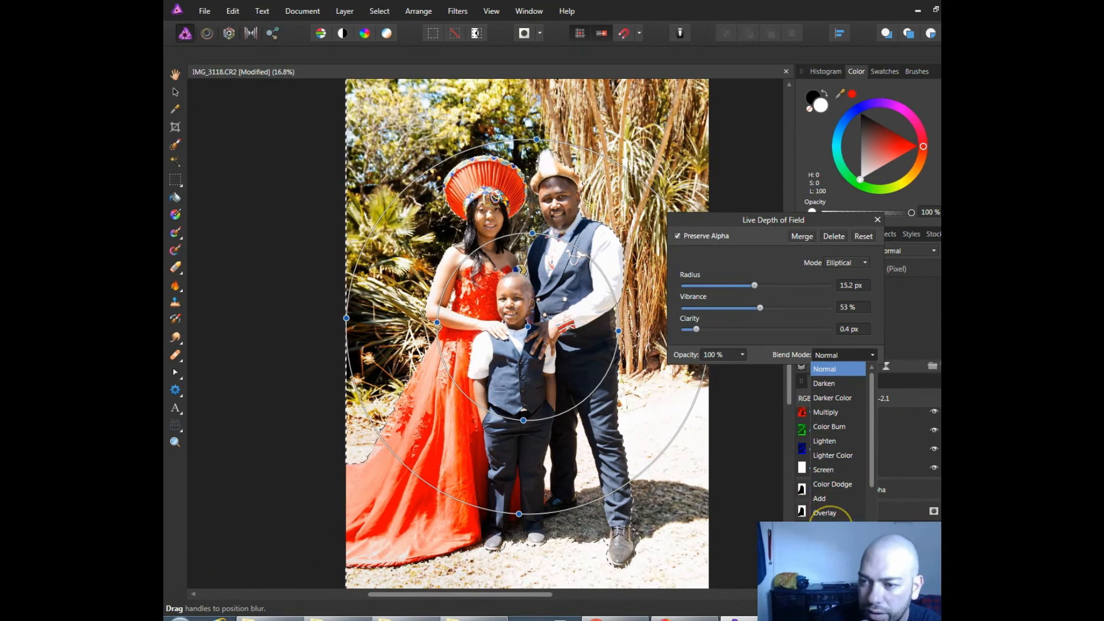
{"action": "scroll", "coordinate": [831, 511], "scroll_direction": "down", "scroll_amount": 1}
{"action": "scroll", "coordinate": [837, 440], "scroll_direction": "down", "scroll_amount": 2}
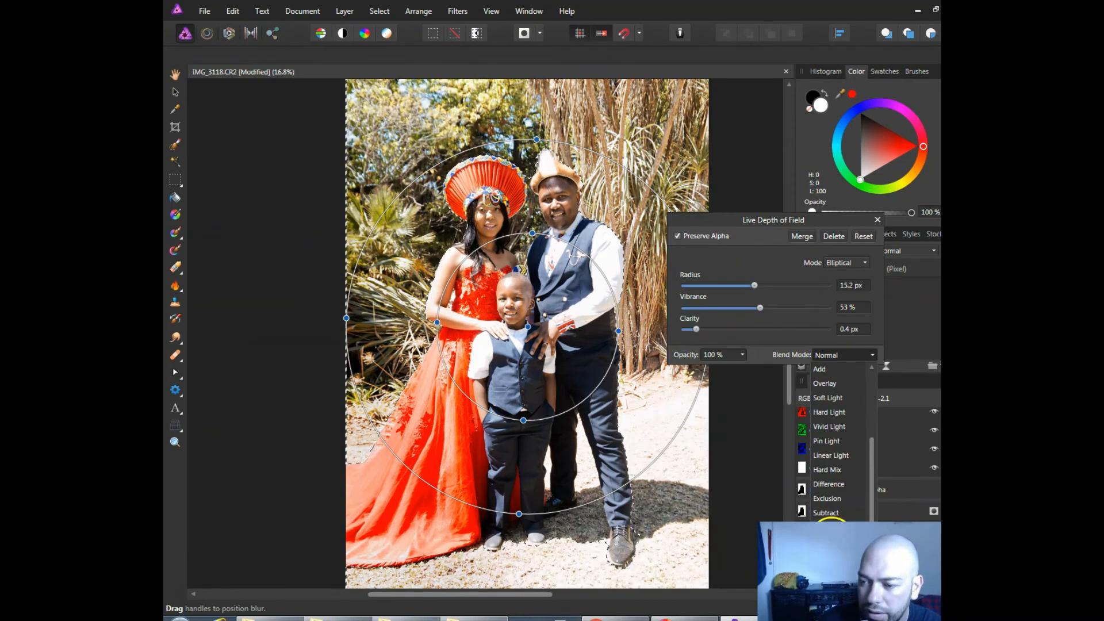
{"action": "scroll", "coordinate": [834, 441], "scroll_direction": "down", "scroll_amount": 1}
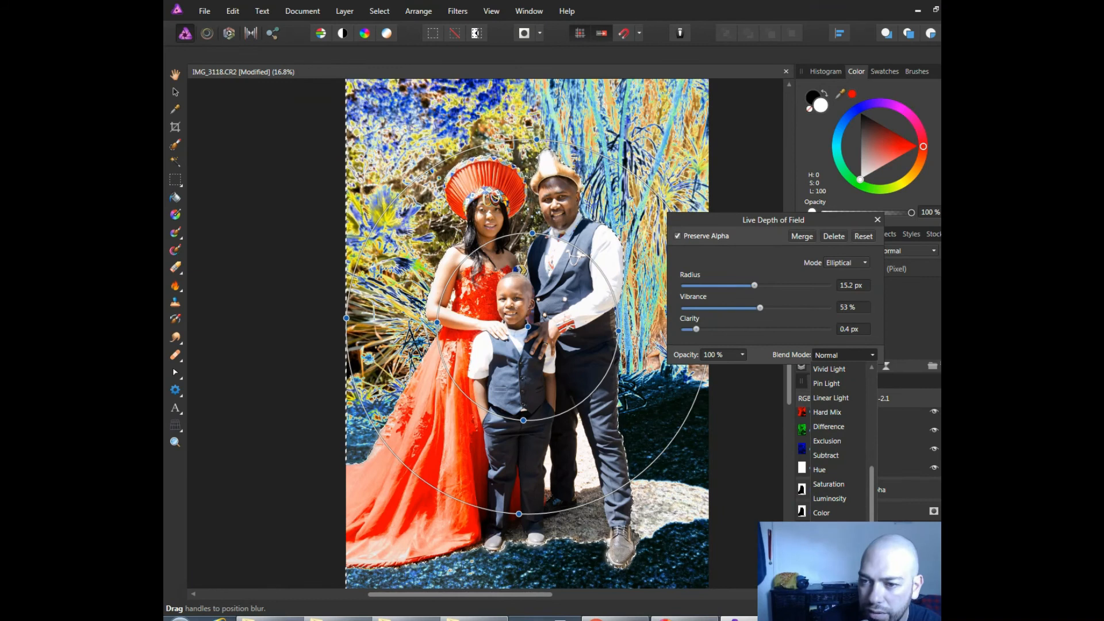
{"action": "scroll", "coordinate": [837, 441], "scroll_direction": "up", "scroll_amount": 4}
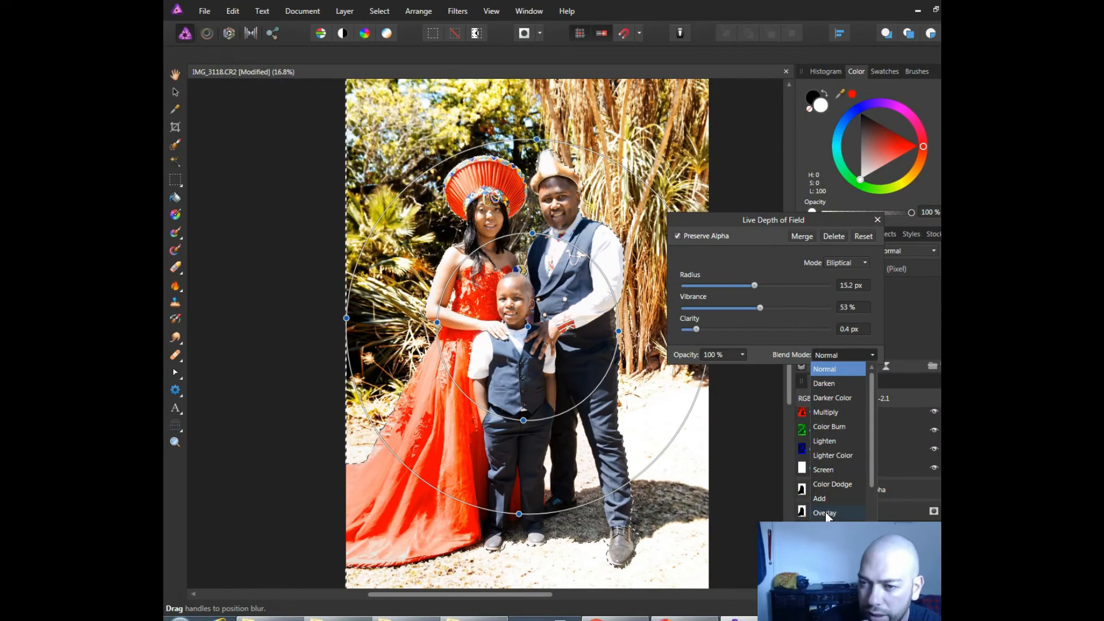
{"action": "left_click", "coordinate": [826, 512]}
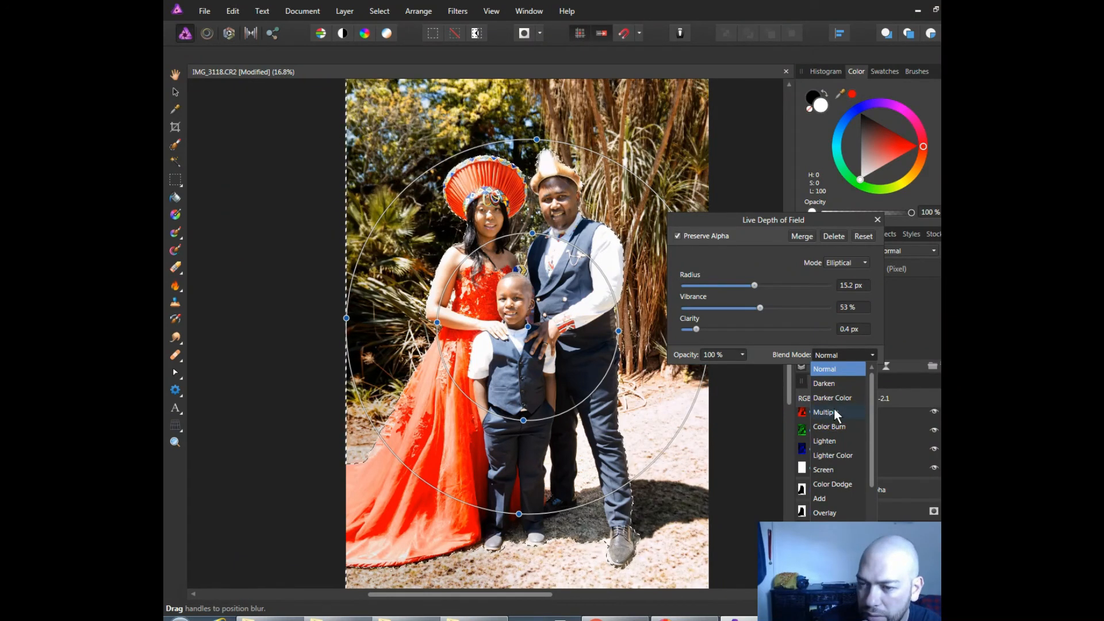
{"action": "left_click", "coordinate": [836, 368]}
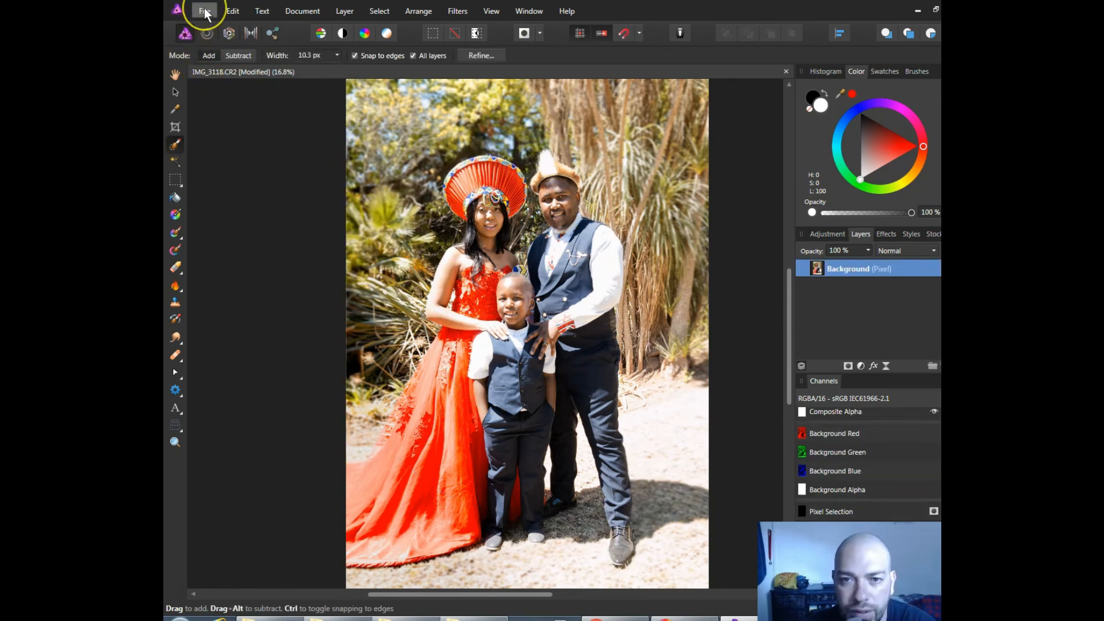
{"action": "left_click", "coordinate": [205, 11]}
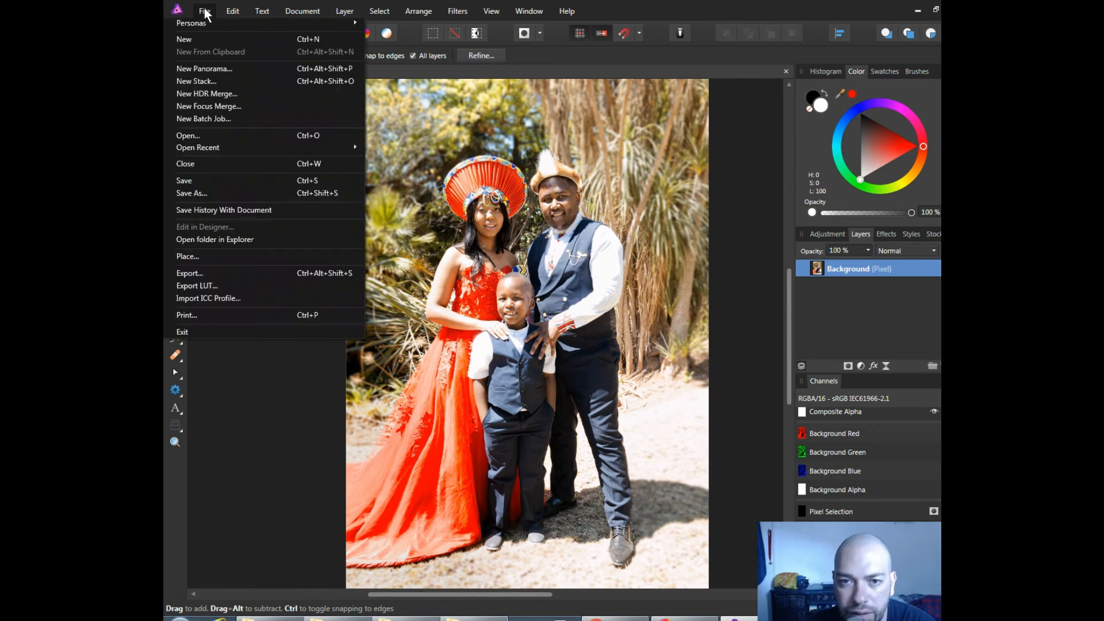
{"action": "left_click", "coordinate": [224, 194]}
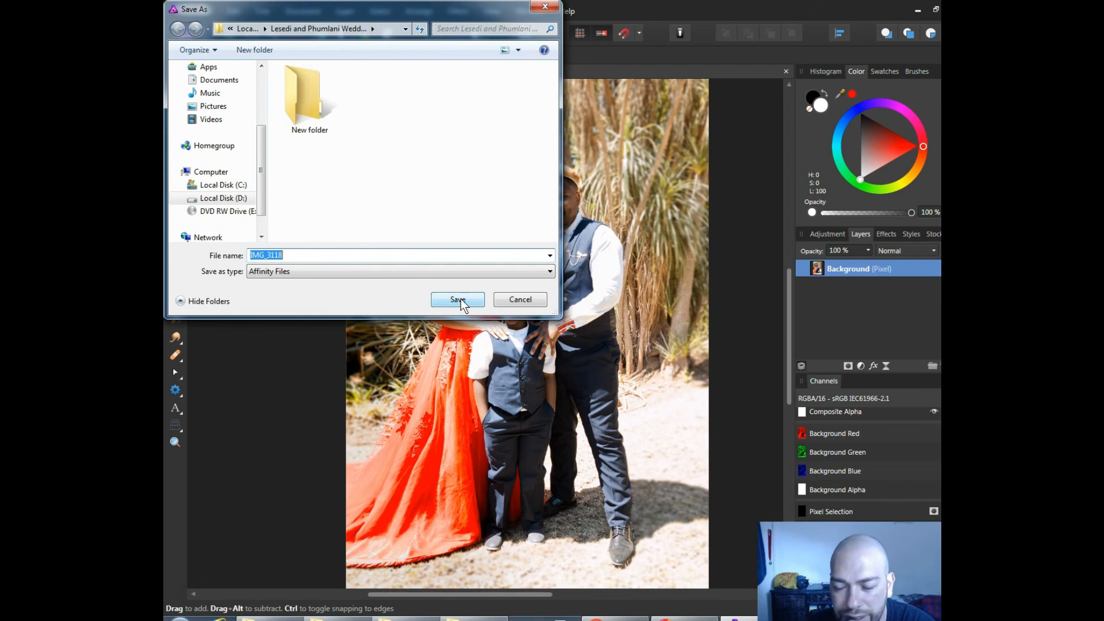
{"action": "left_click", "coordinate": [519, 306]}
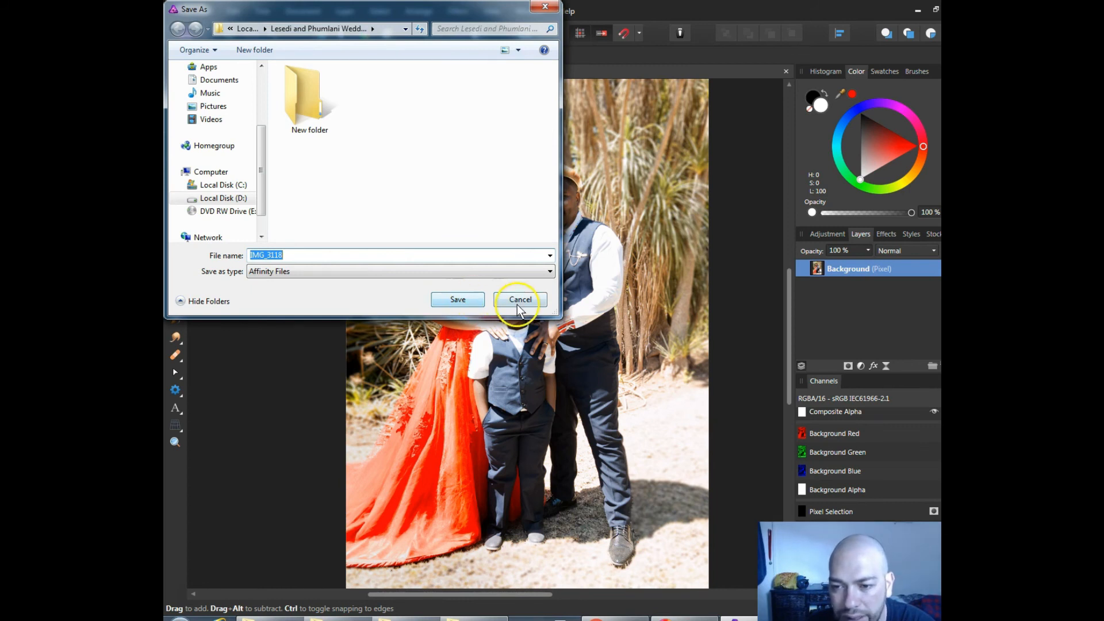
{"action": "left_click", "coordinate": [516, 303]}
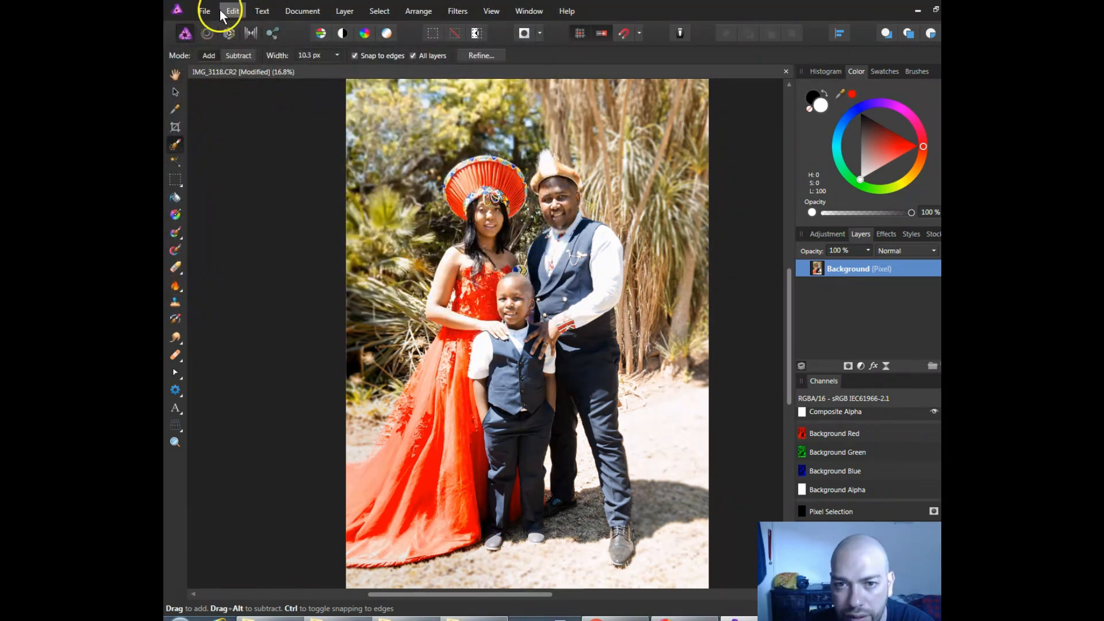
Export the whole document as a best-quality JPEG named IMG_3118 into the Final Photos folder.
{"action": "left_click", "coordinate": [213, 10]}
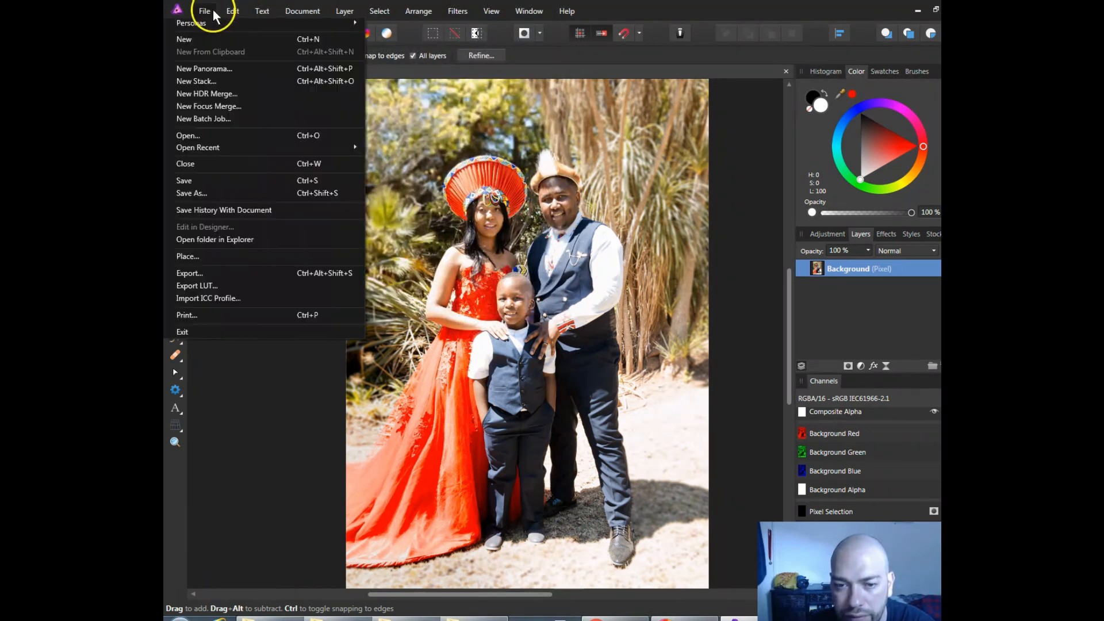
{"action": "left_click", "coordinate": [226, 274]}
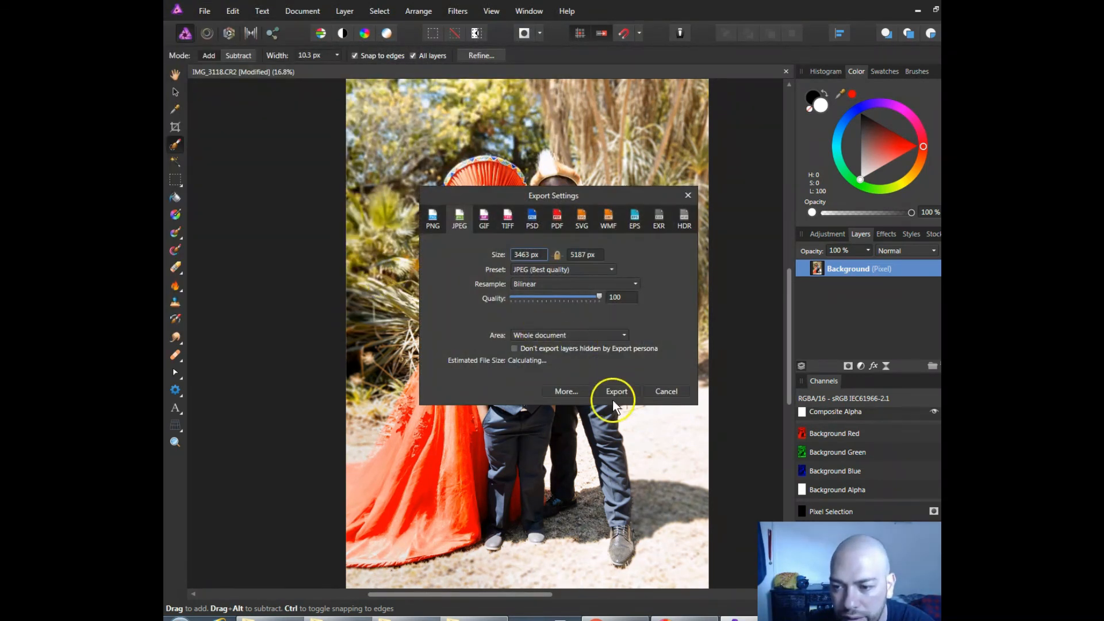
{"action": "left_click", "coordinate": [613, 392]}
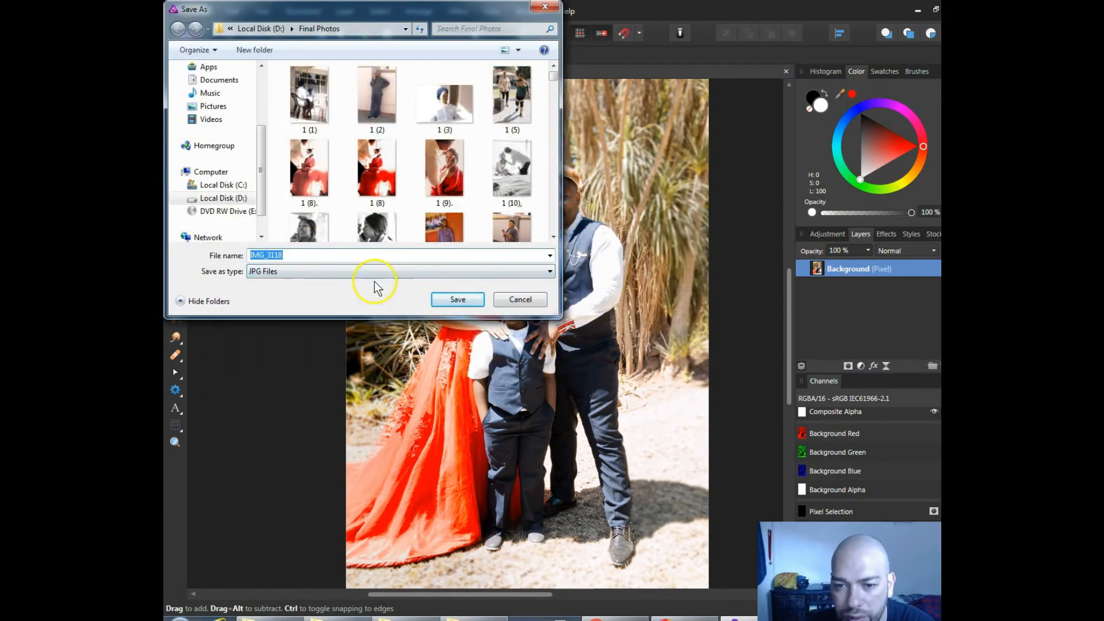
{"action": "left_click", "coordinate": [457, 300]}
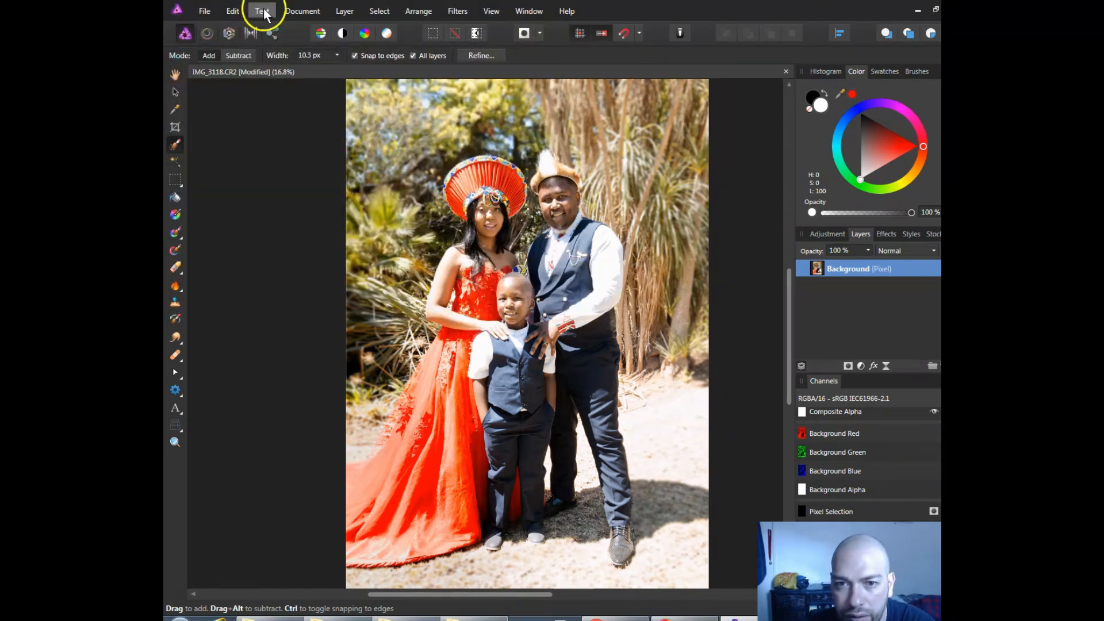
Review the JPEG quality presets in the export settings and close them without exporting again.
{"action": "left_click", "coordinate": [209, 11]}
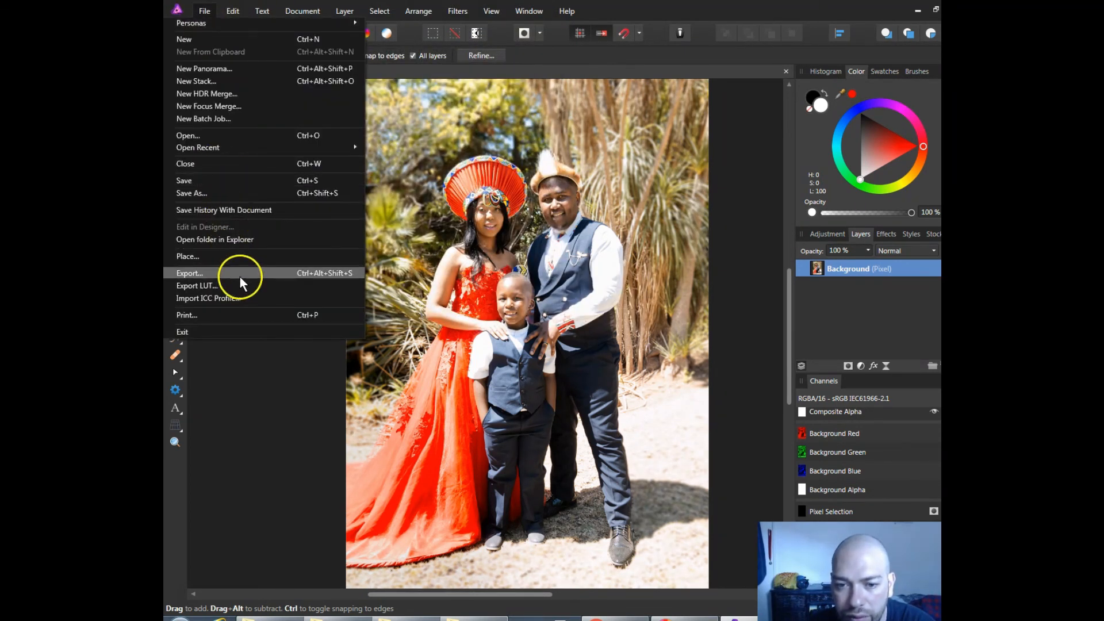
{"action": "left_click", "coordinate": [239, 274]}
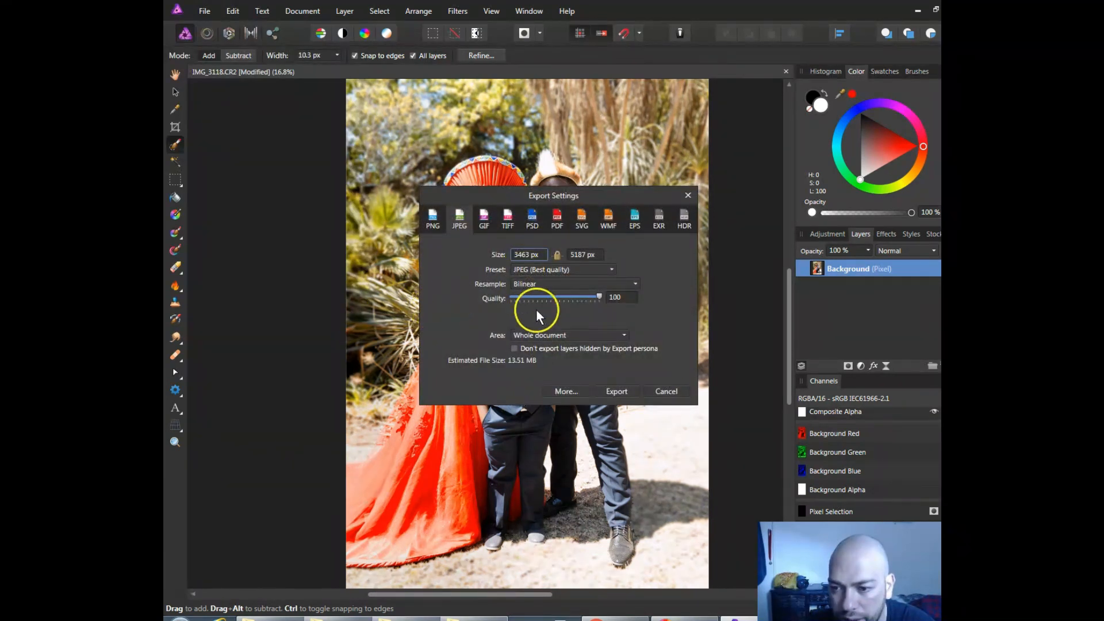
{"action": "left_click", "coordinate": [570, 270]}
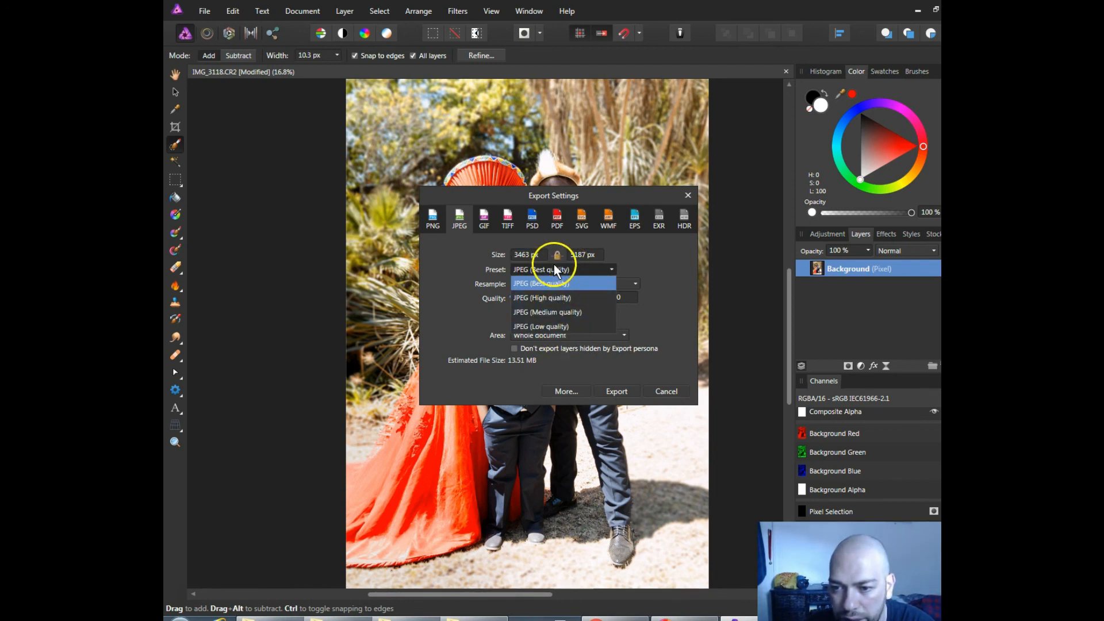
{"action": "left_click", "coordinate": [441, 263]}
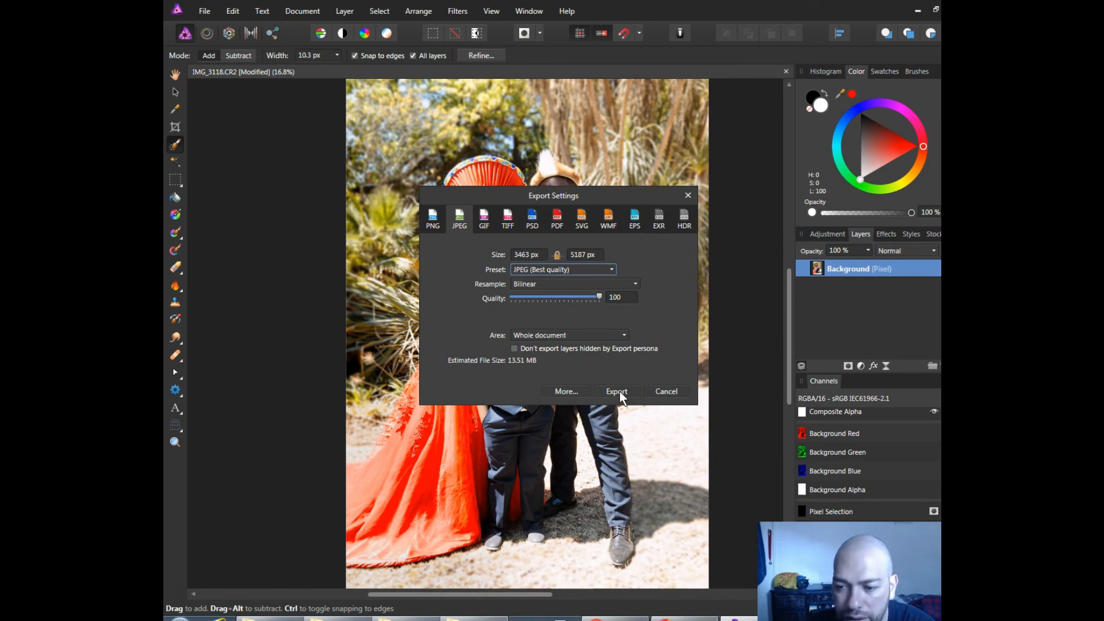
{"action": "left_click", "coordinate": [661, 393]}
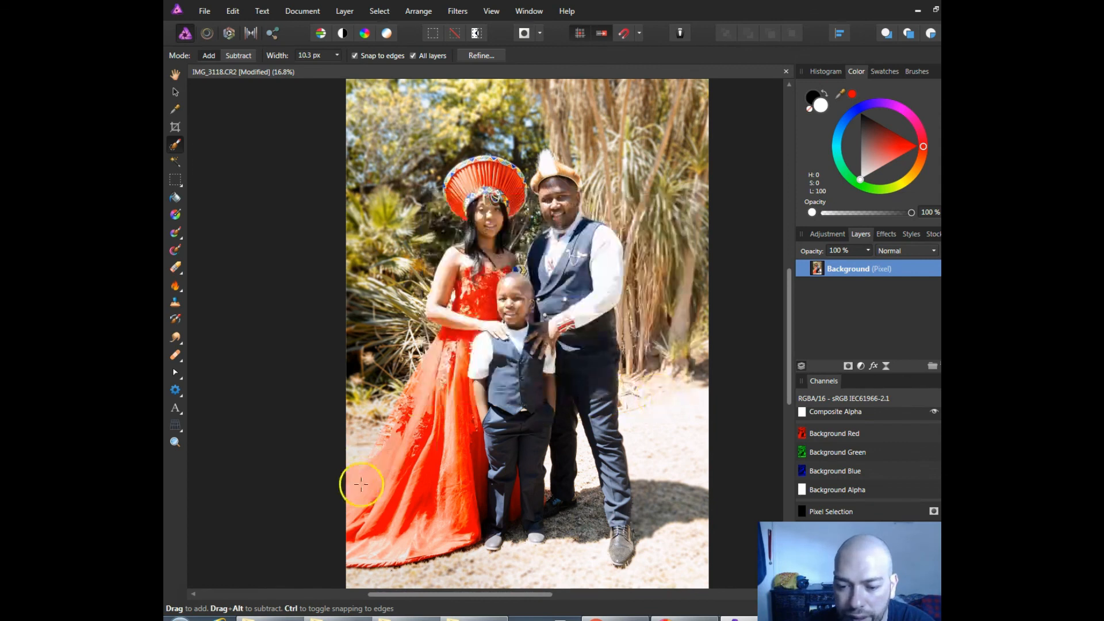
Switch to the Final Photos folder in Windows Explorer and open the exported IMG_3118 photo to check it.
{"action": "left_click", "coordinate": [409, 619]}
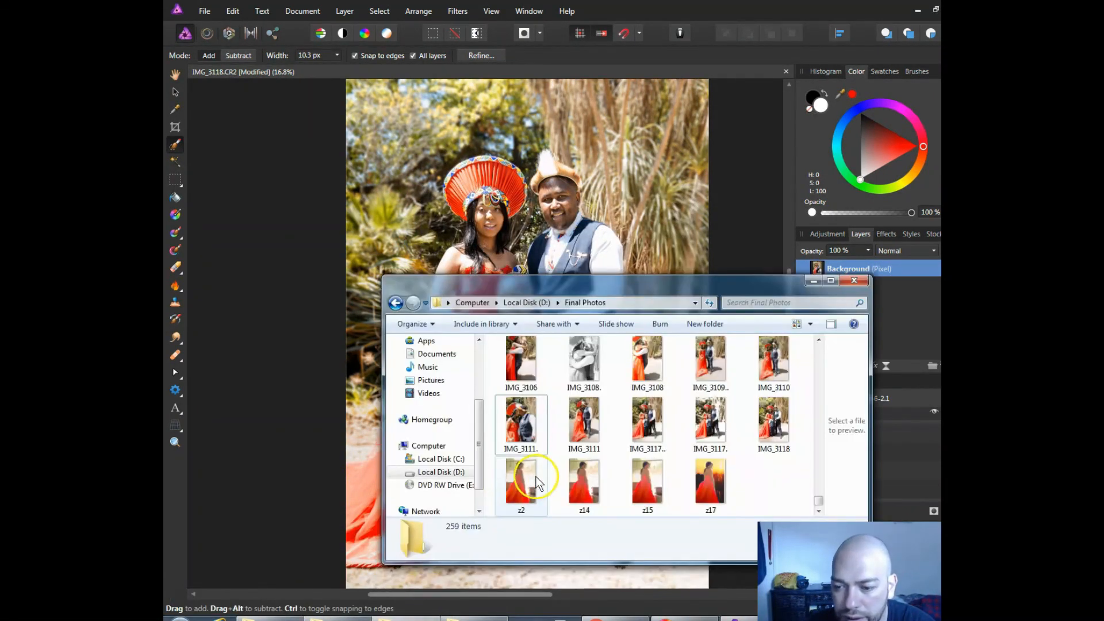
{"action": "left_click", "coordinate": [778, 440]}
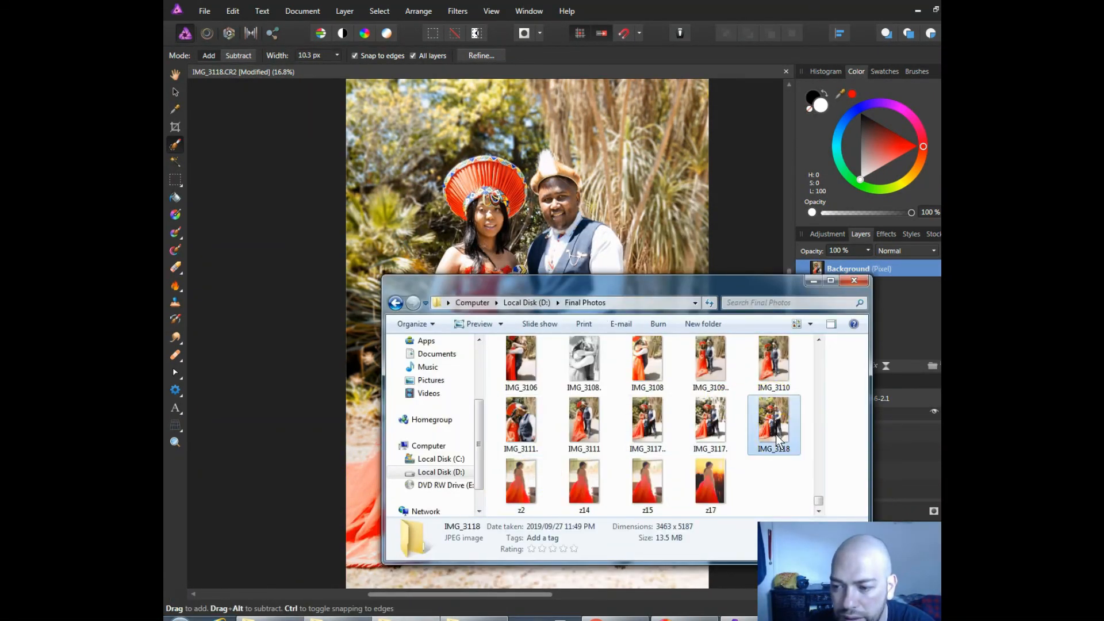
{"action": "double_click", "coordinate": [777, 438]}
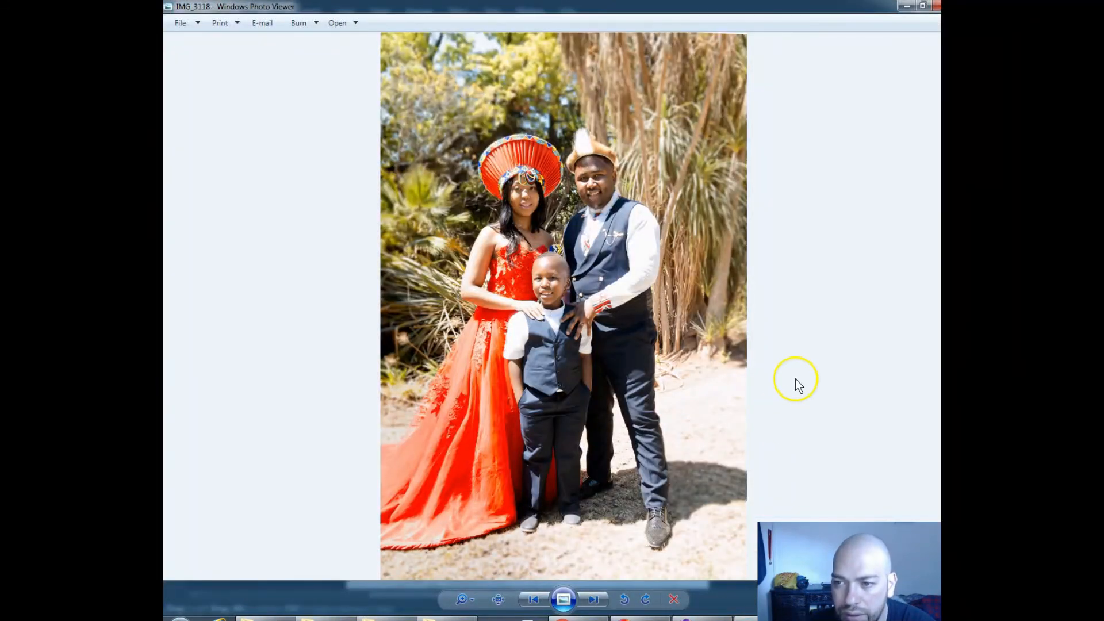